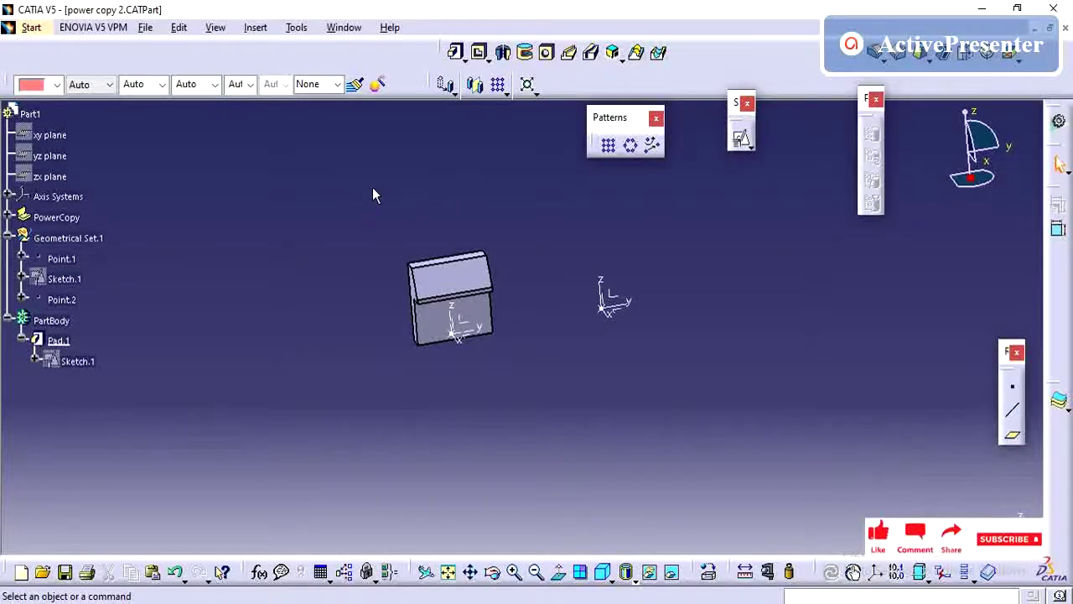
Step: Orbit, pan and zoom in on the L-shaped pad, then collapse Pad.1 in the tree
middle_click_drag(427, 332, 497, 346)
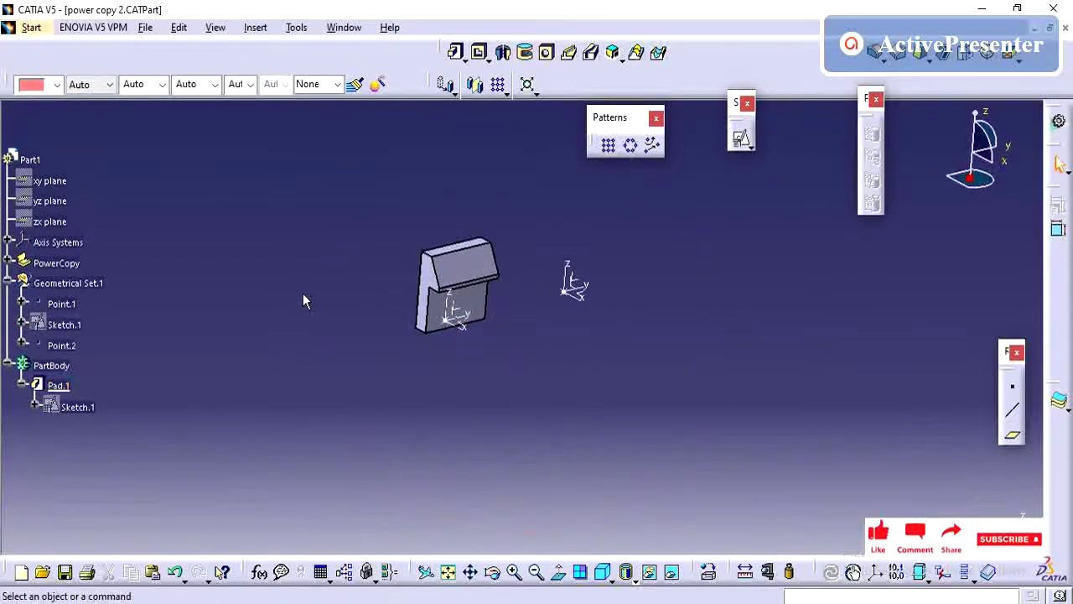
middle_click_drag(304, 299, 361, 344)
middle_click_drag(270, 381, 308, 330)
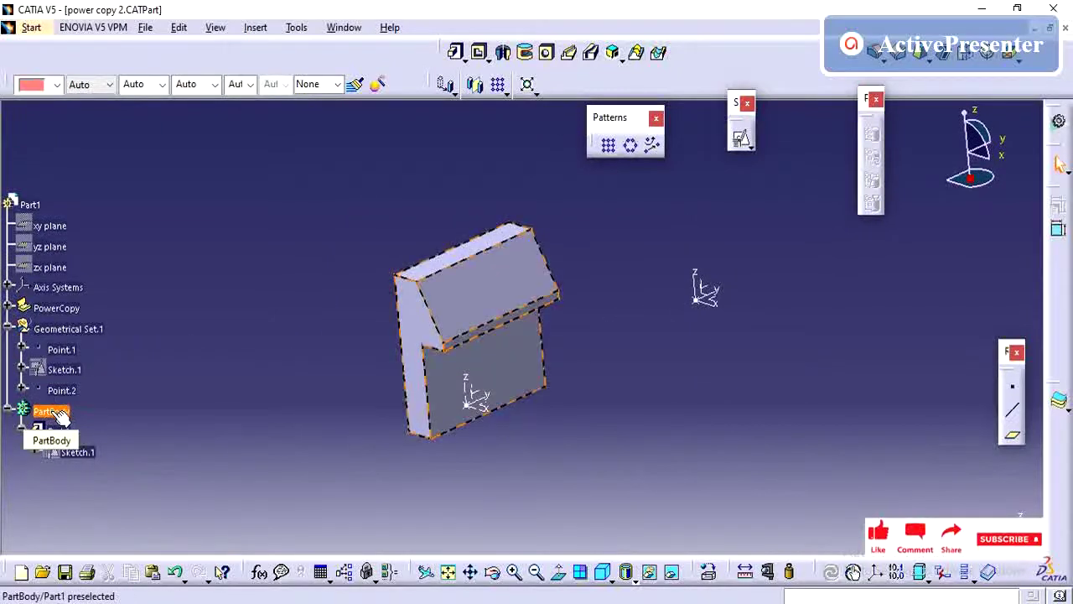
left_click(21, 427)
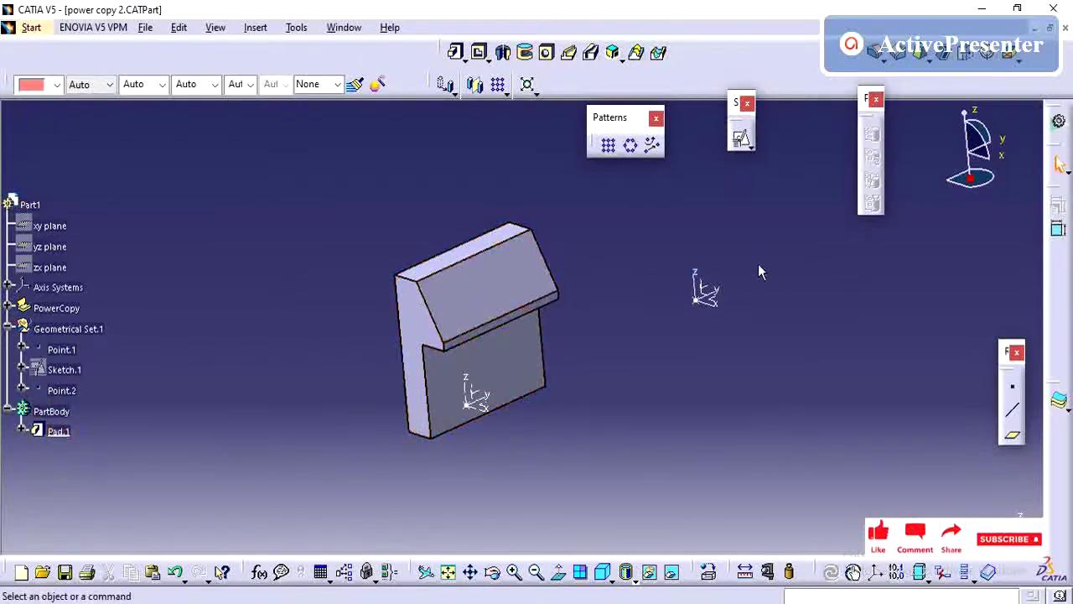
Step: Re-frame and rotate the part, and collapse Geometrical Set.1 in the specification tree
middle_click_drag(323, 274, 342, 232)
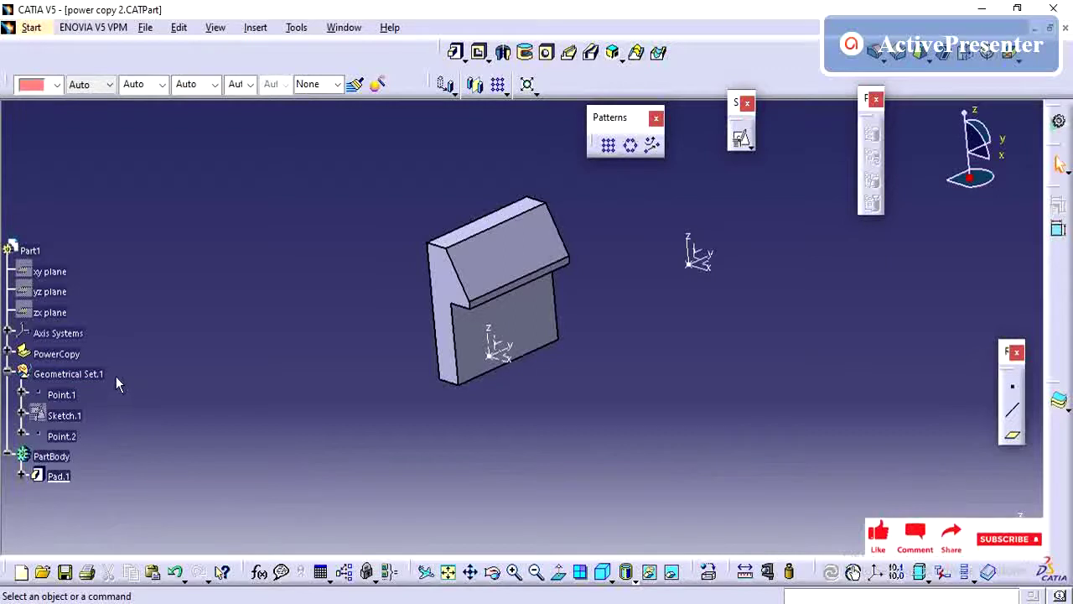
middle_click_drag(448, 221, 485, 356)
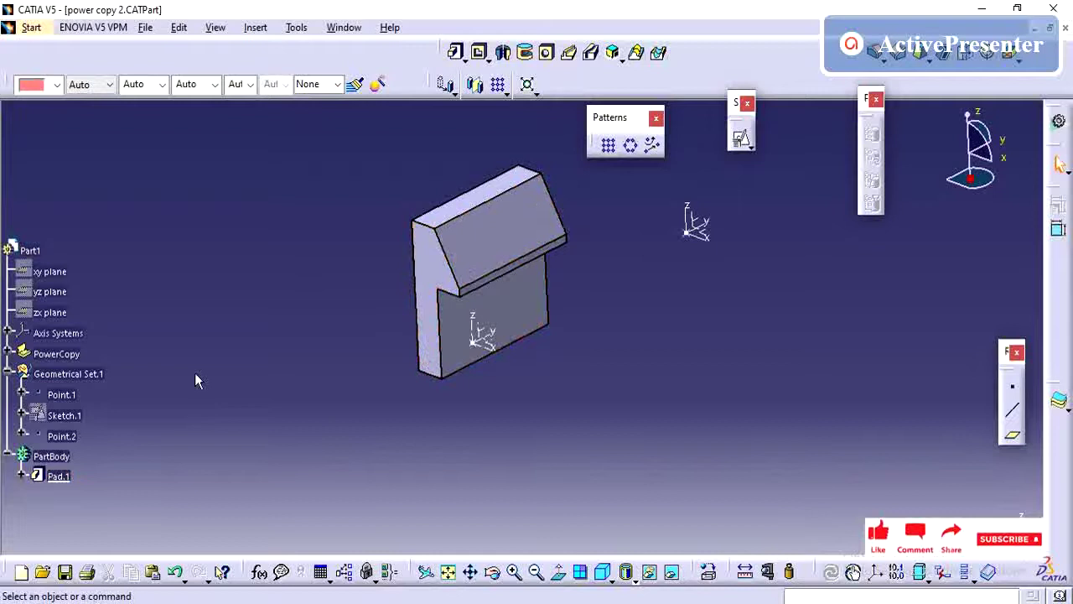
left_click(9, 376)
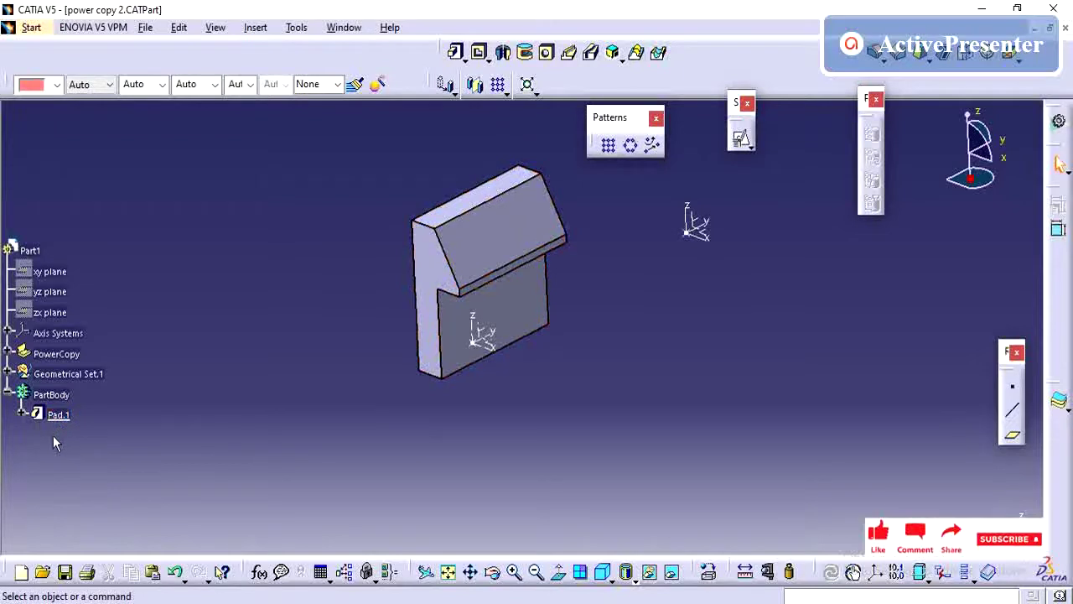
middle_click_drag(361, 357, 378, 328)
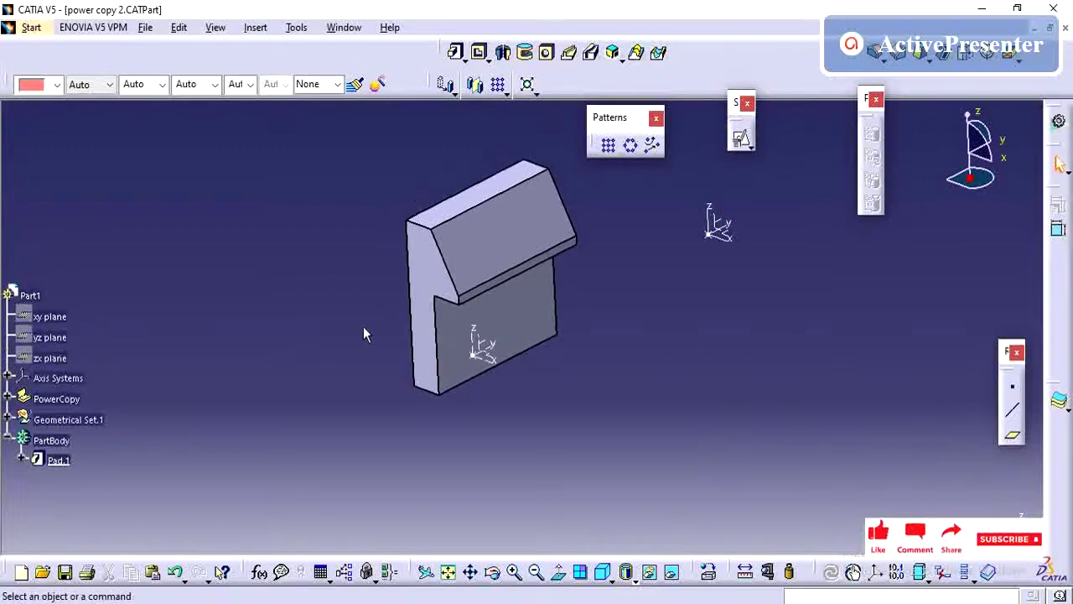
scroll(258, 346, "down", 2)
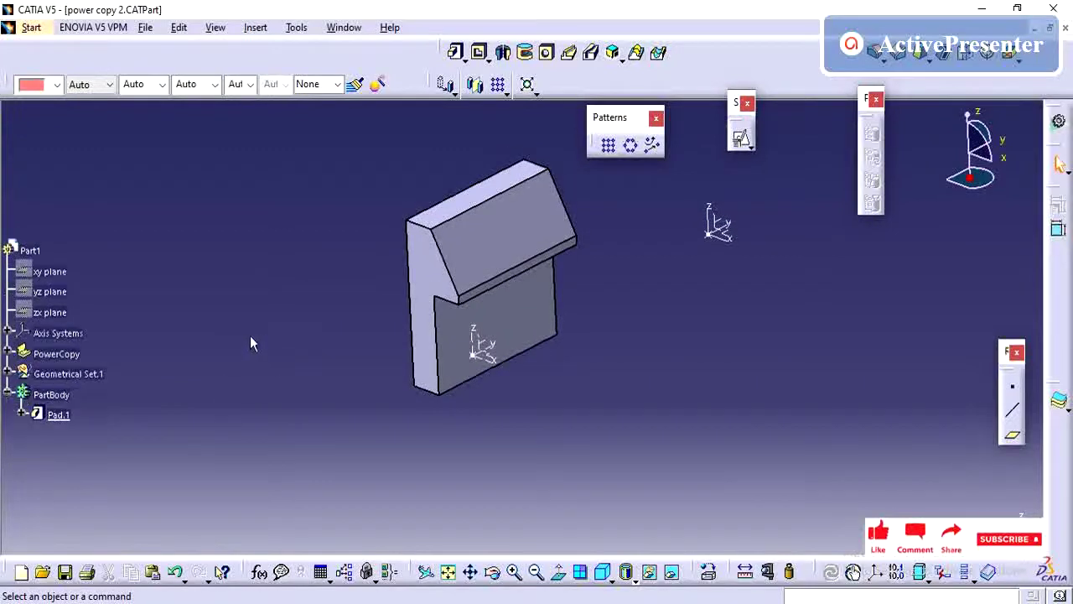
left_click(7, 394)
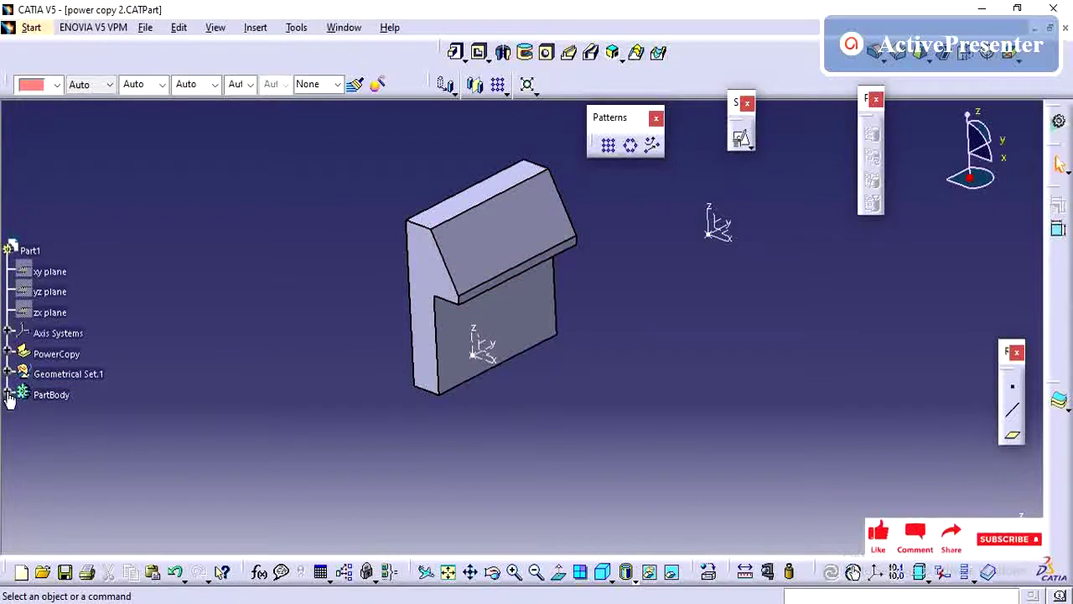
left_click(8, 395)
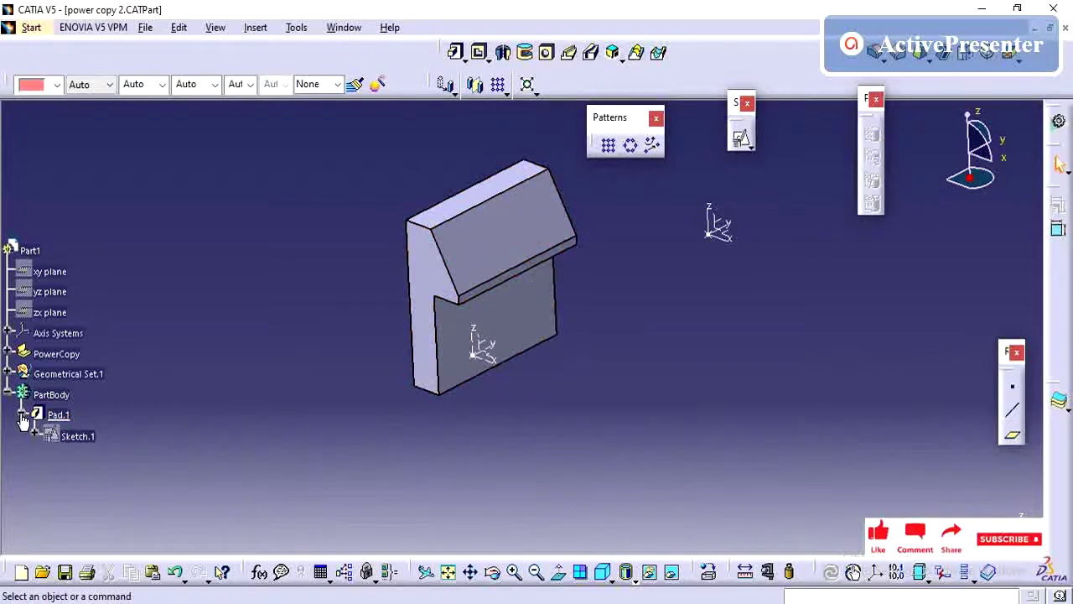
left_click(24, 422)
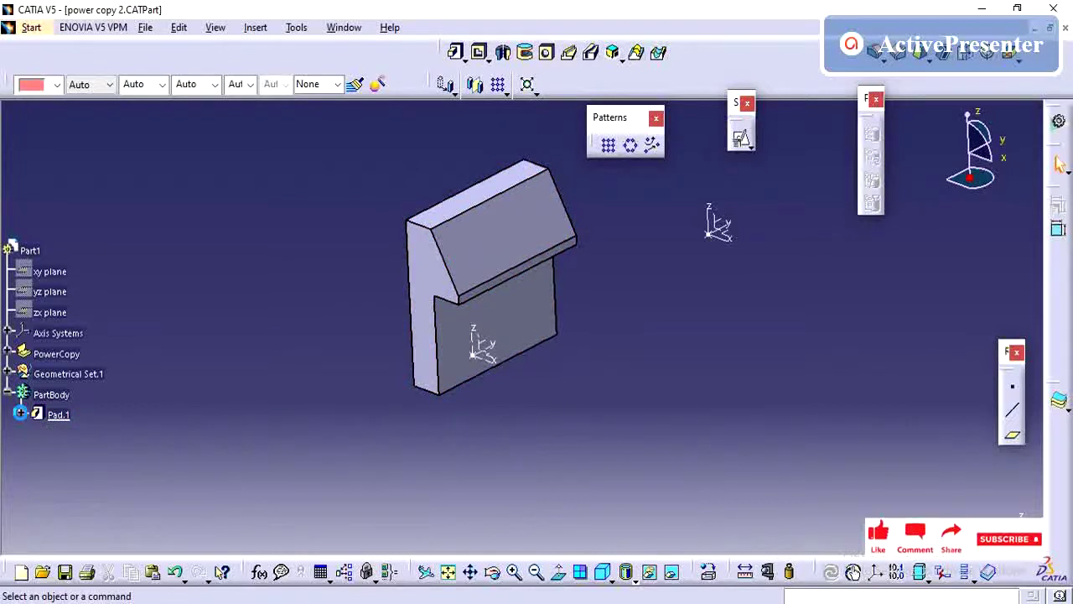
left_click(436, 269)
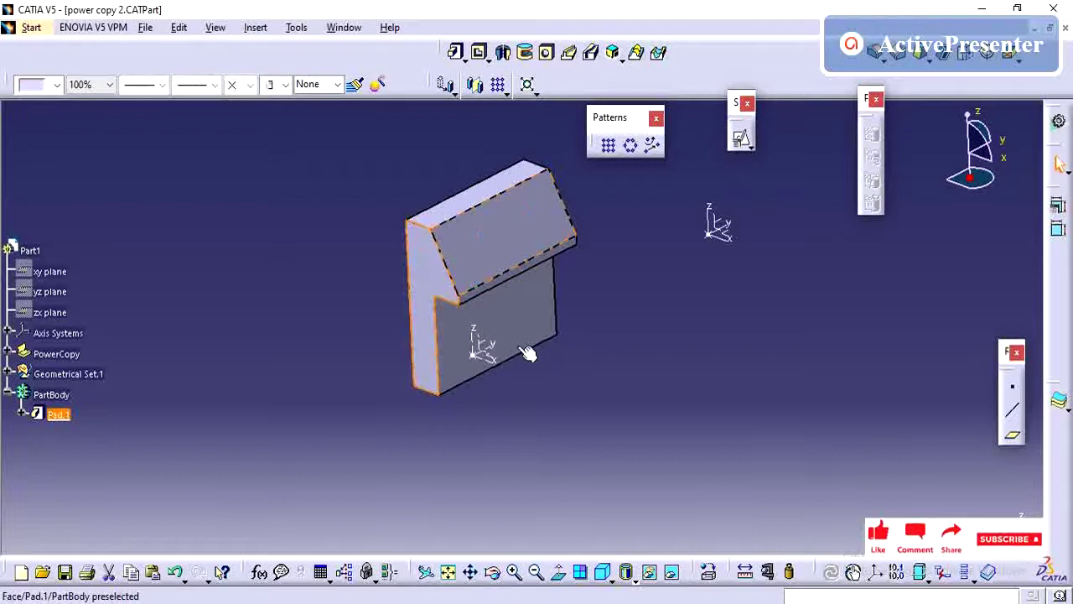
middle_click_drag(529, 360, 343, 375)
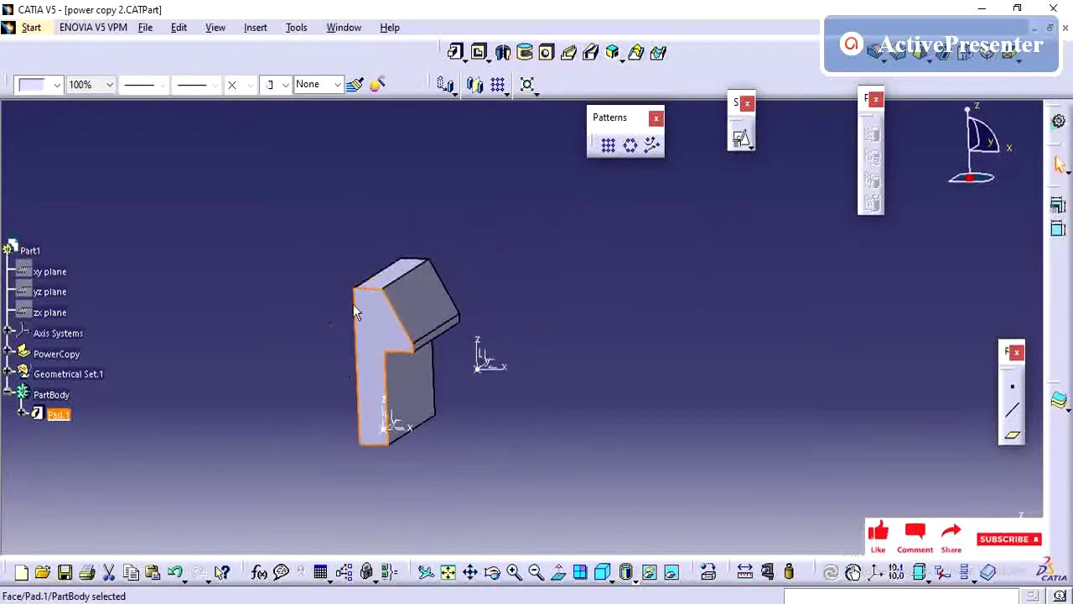
middle_click_drag(277, 347, 303, 304)
middle_click_drag(389, 215, 406, 223)
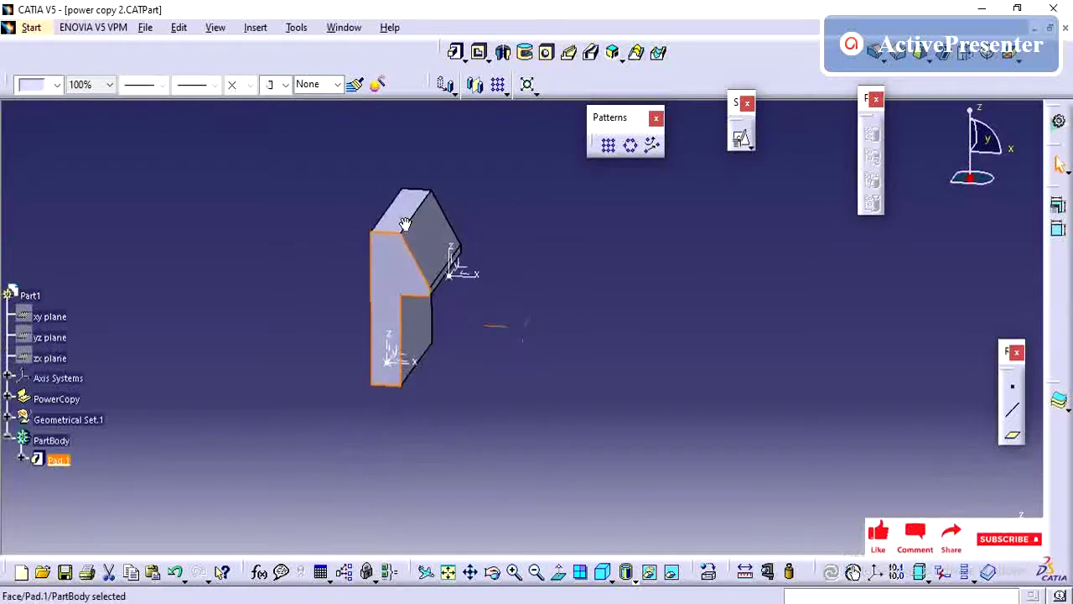
left_click(9, 399)
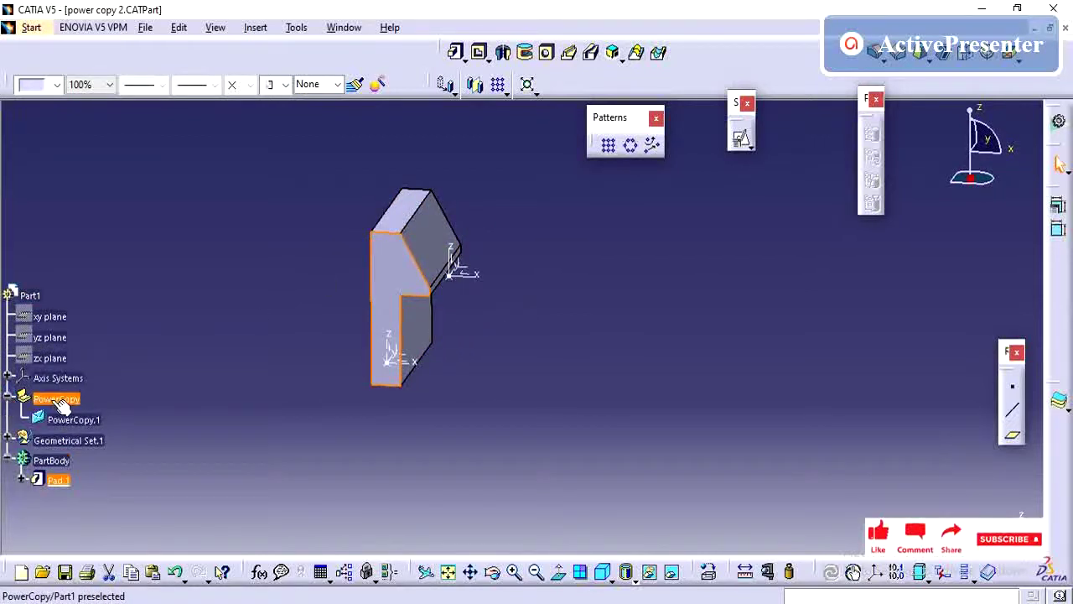
double_click(82, 421)
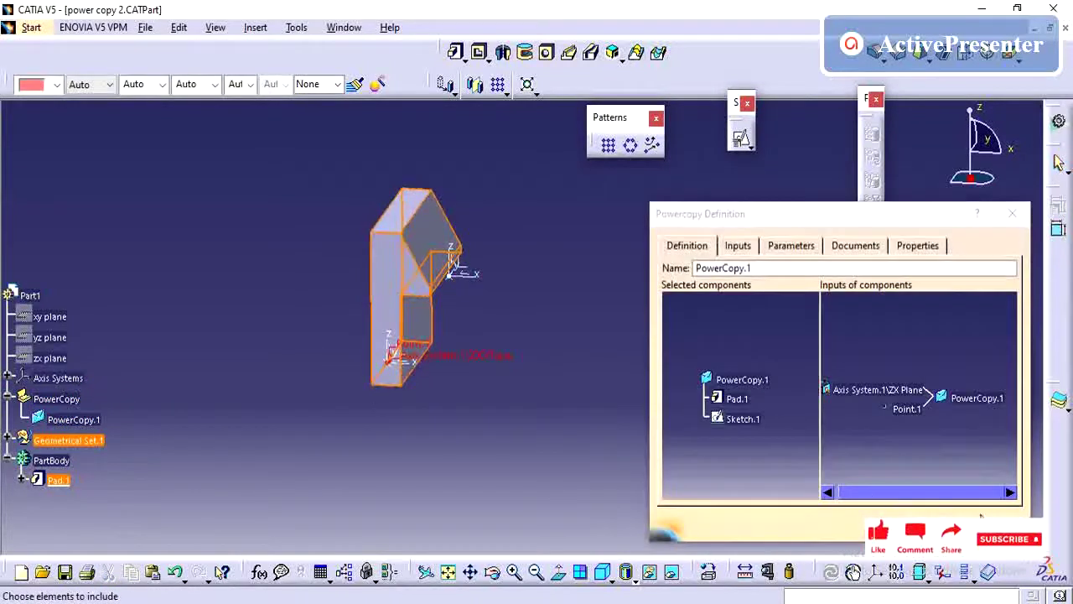
left_click(980, 516)
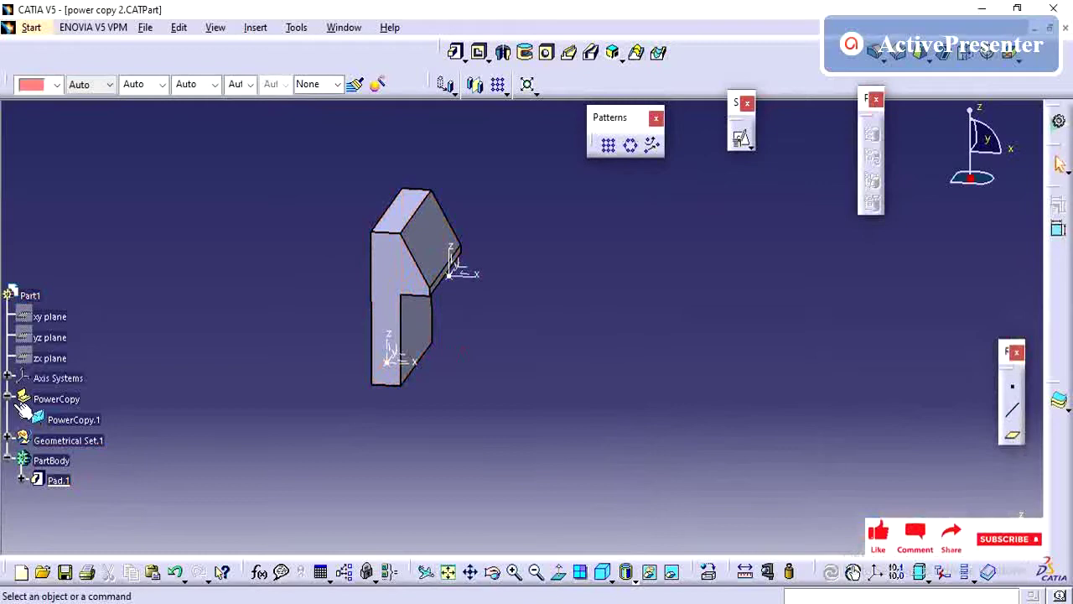
left_click(7, 400)
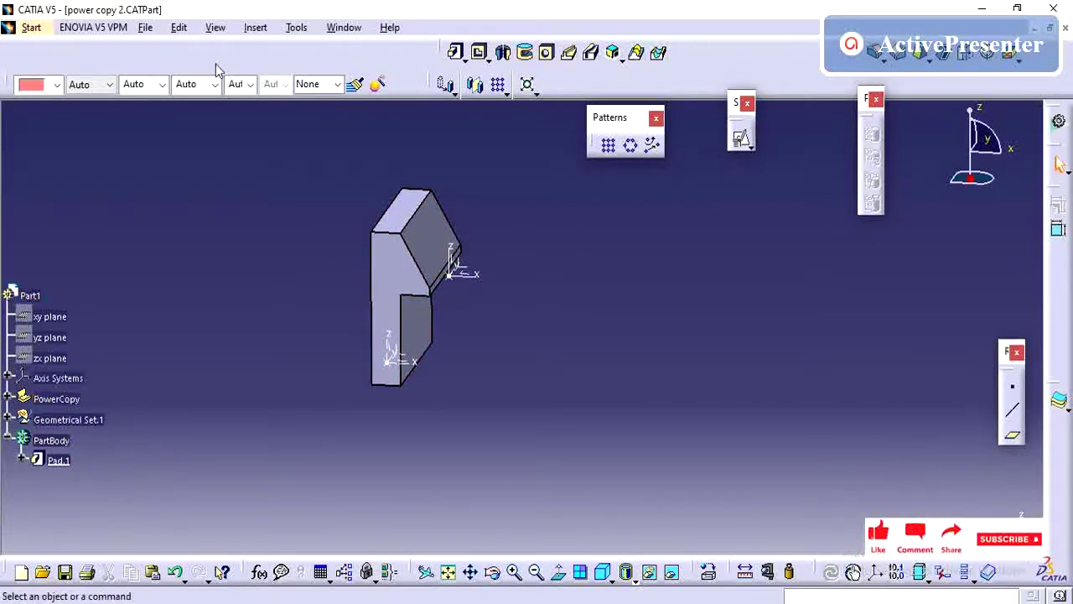
Step: Start a new Power Copy definition from Insert > Knowledge Templates
left_click(256, 30)
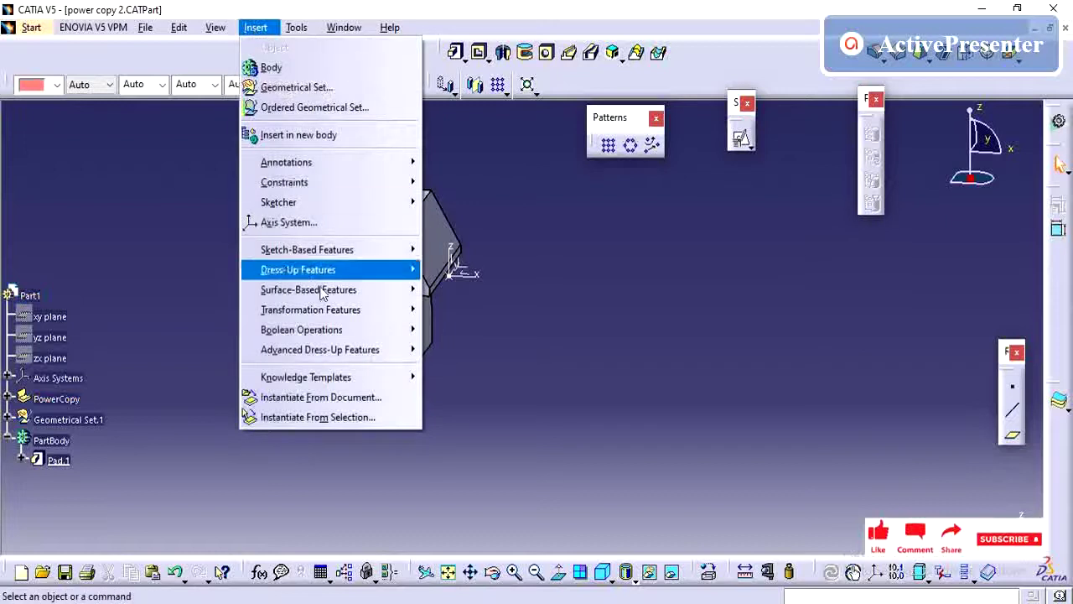
mouse_move(339, 383)
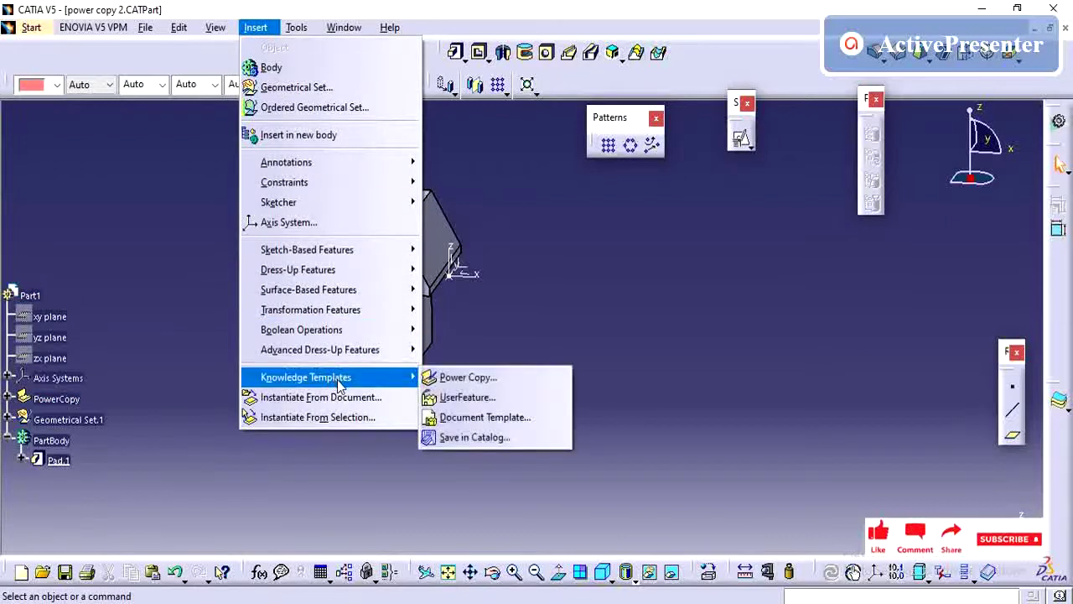
left_click(457, 381)
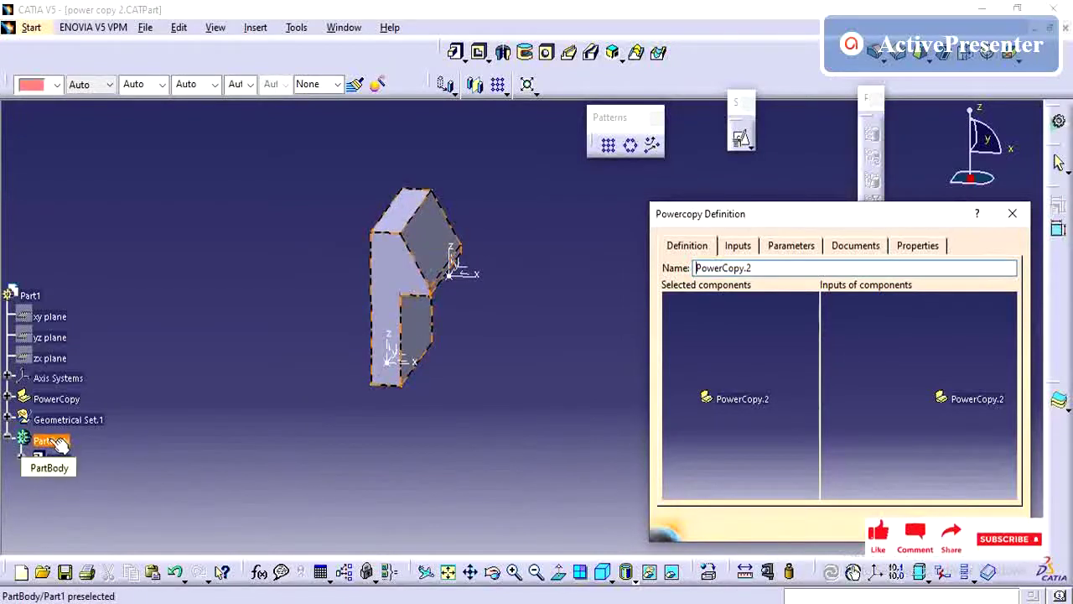
Step: Set the components to Pad.1 and Sketch.1 instead of PartBody, and enlarge the dialog
left_click(57, 441)
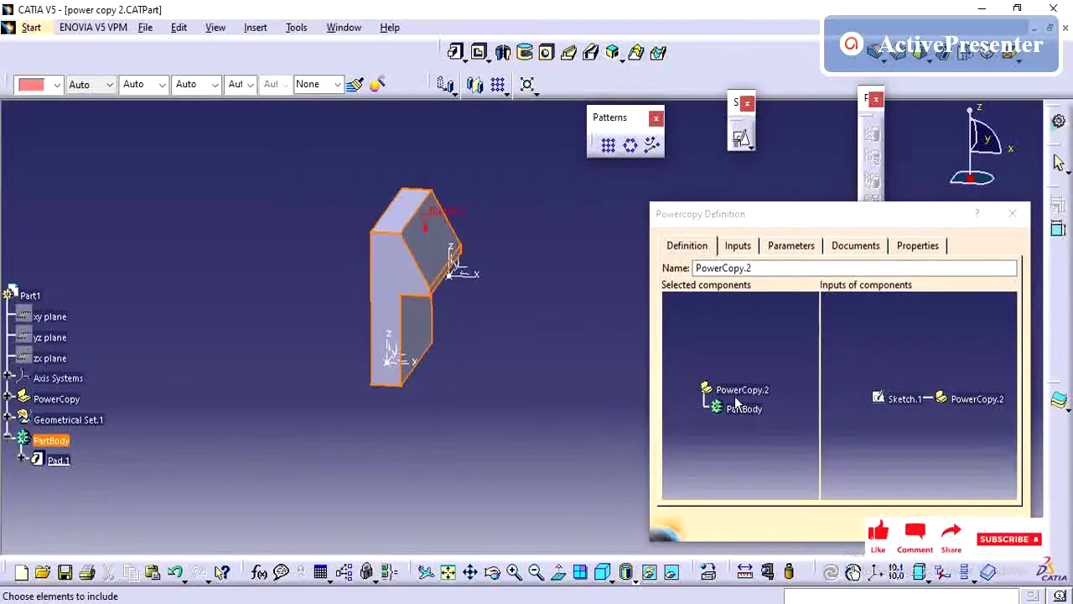
left_click(20, 460)
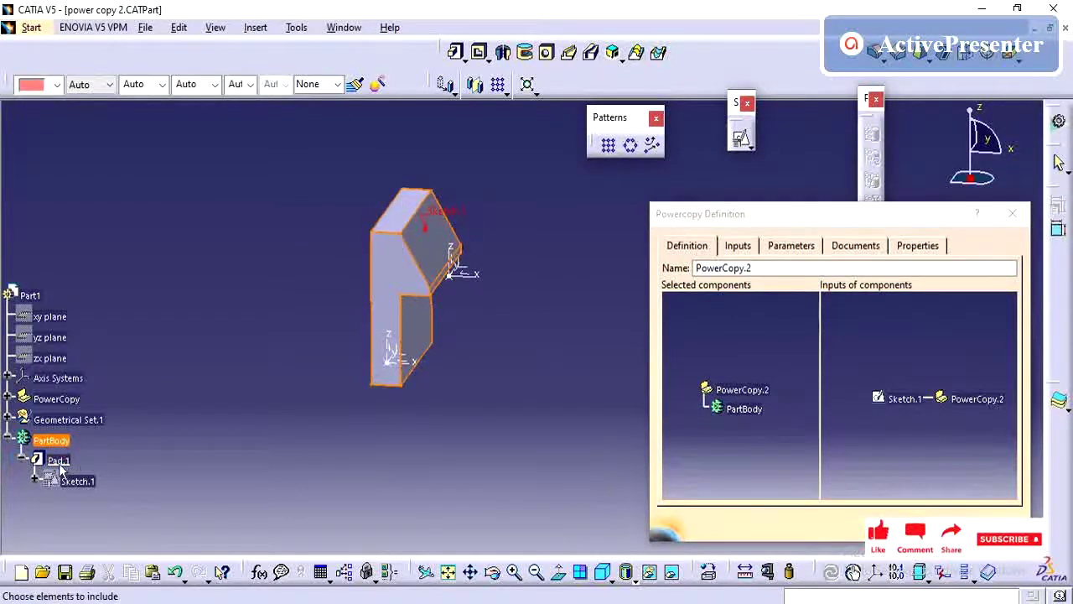
left_click(741, 408)
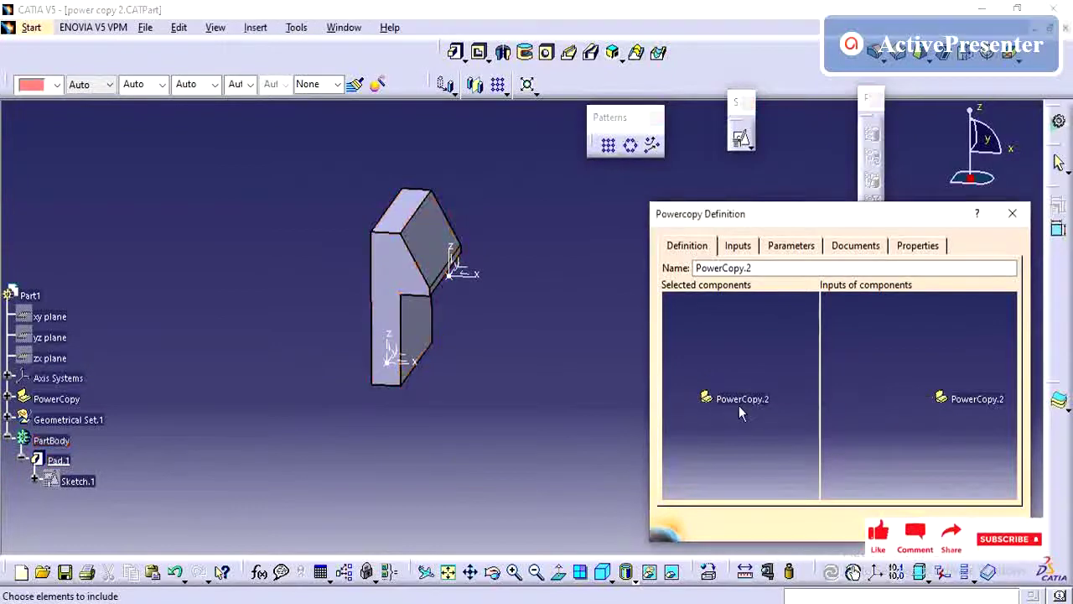
left_click(63, 462)
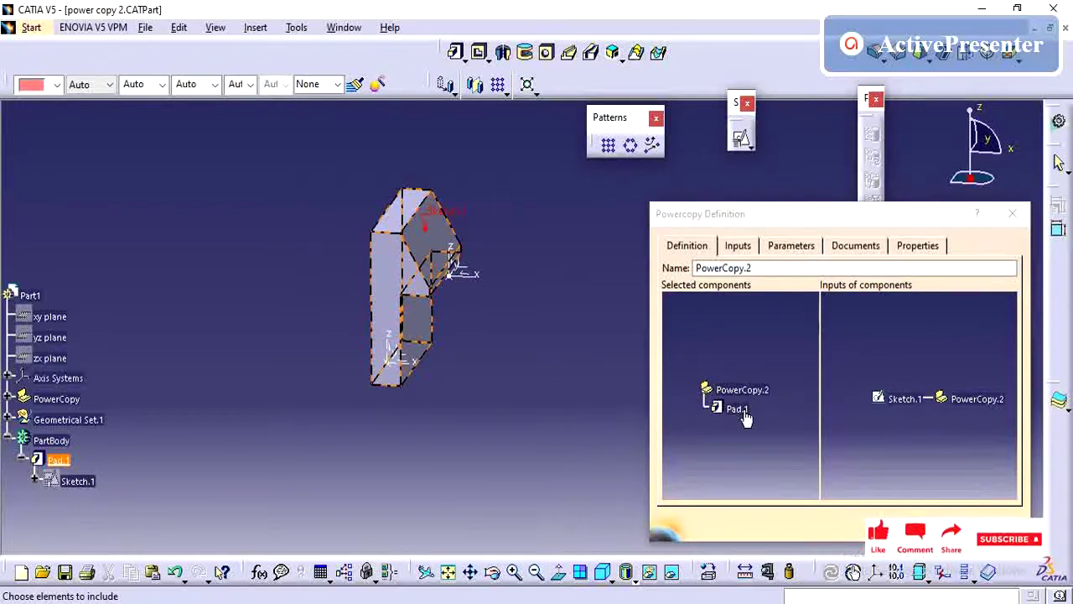
left_click(909, 406)
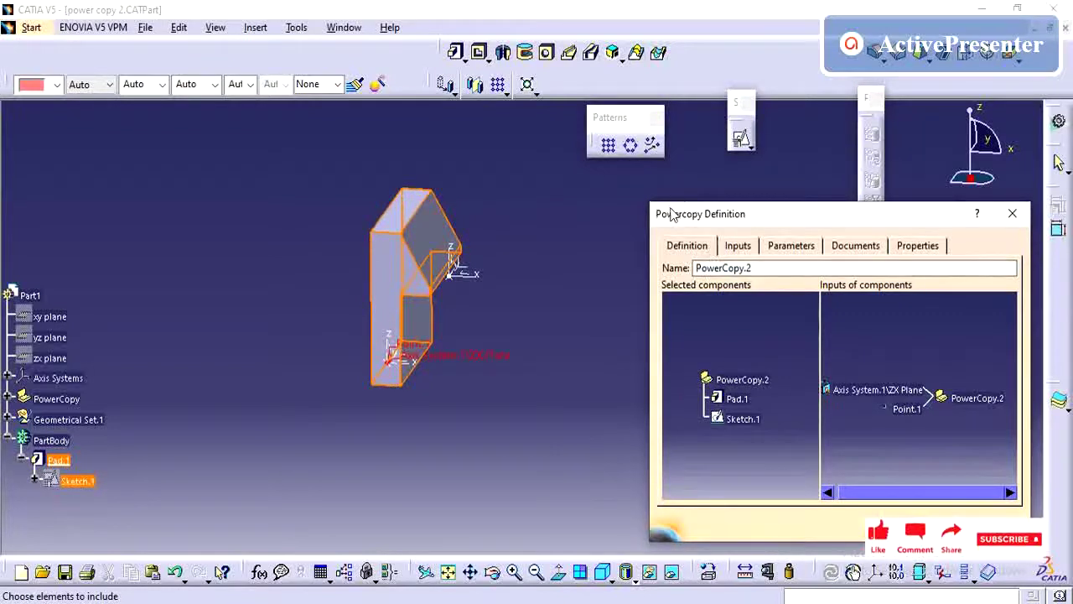
left_click_drag(652, 204, 598, 175)
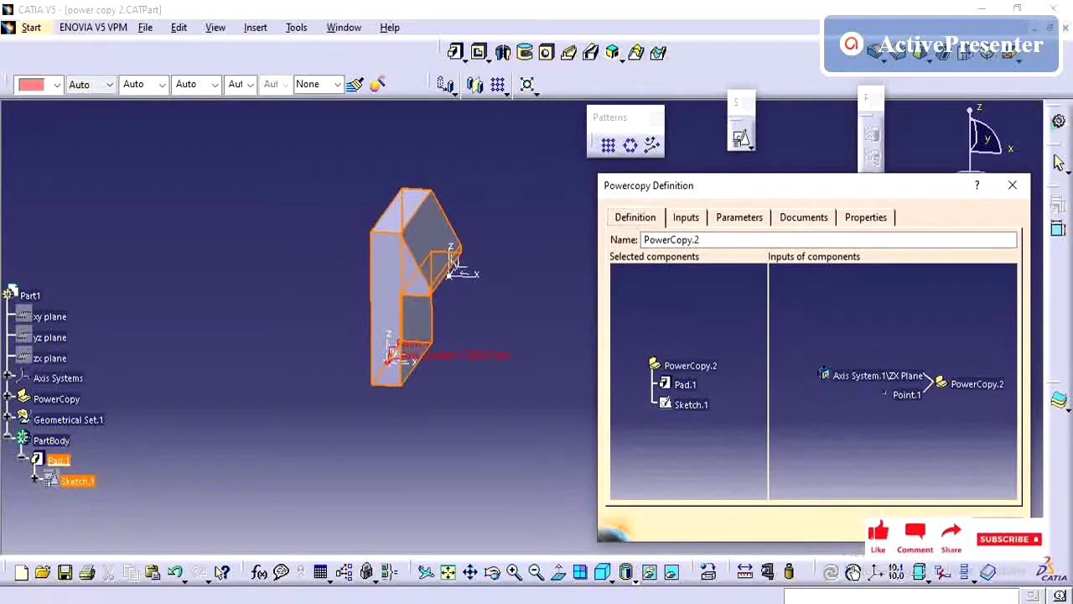
Step: Cancel the first definition and start a fresh Power Copy definition
key("Return")
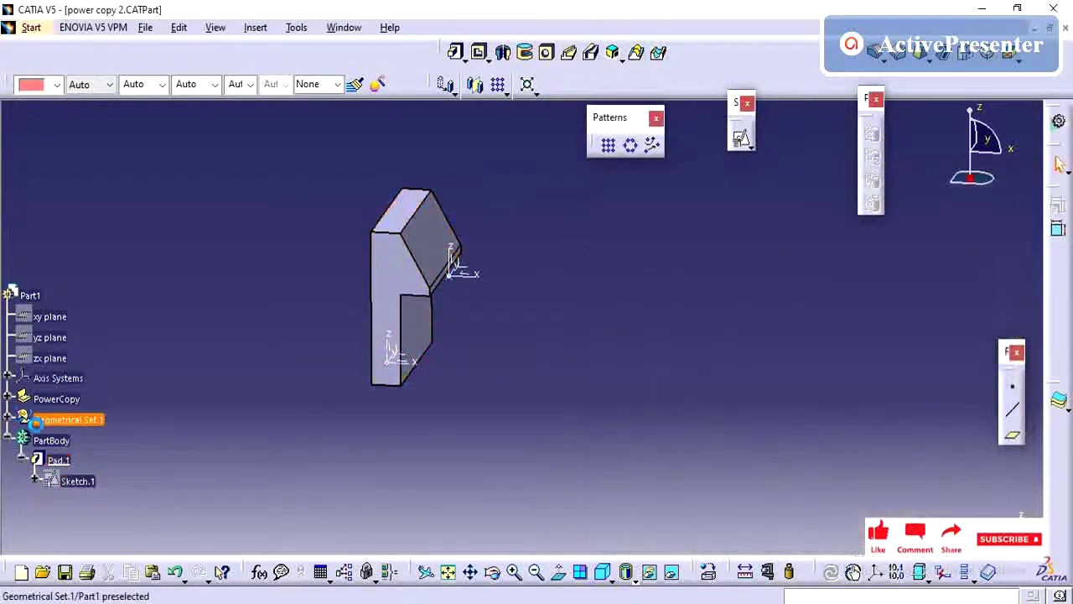
left_click(256, 28)
mouse_move(291, 378)
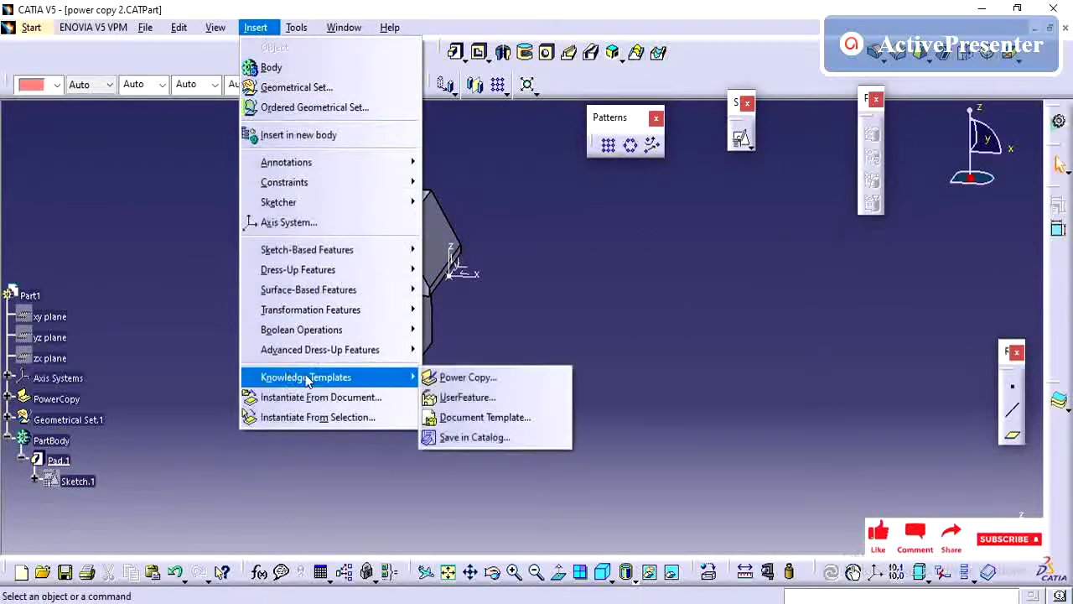
left_click(466, 377)
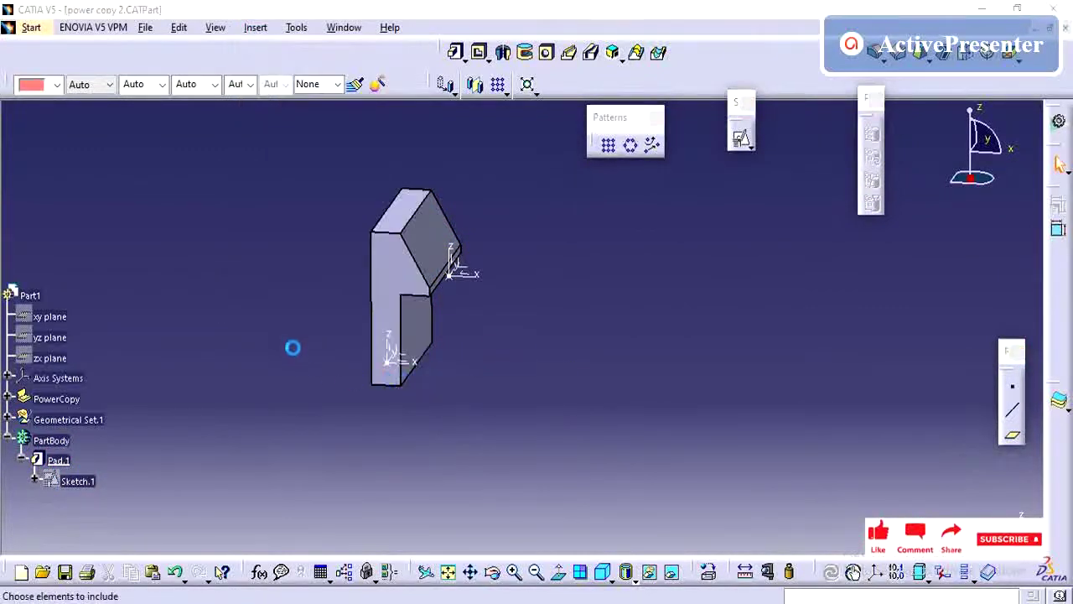
Step: Select Pad.1 and Sketch.1 as components and enlarge the definition dialog
left_click(62, 460)
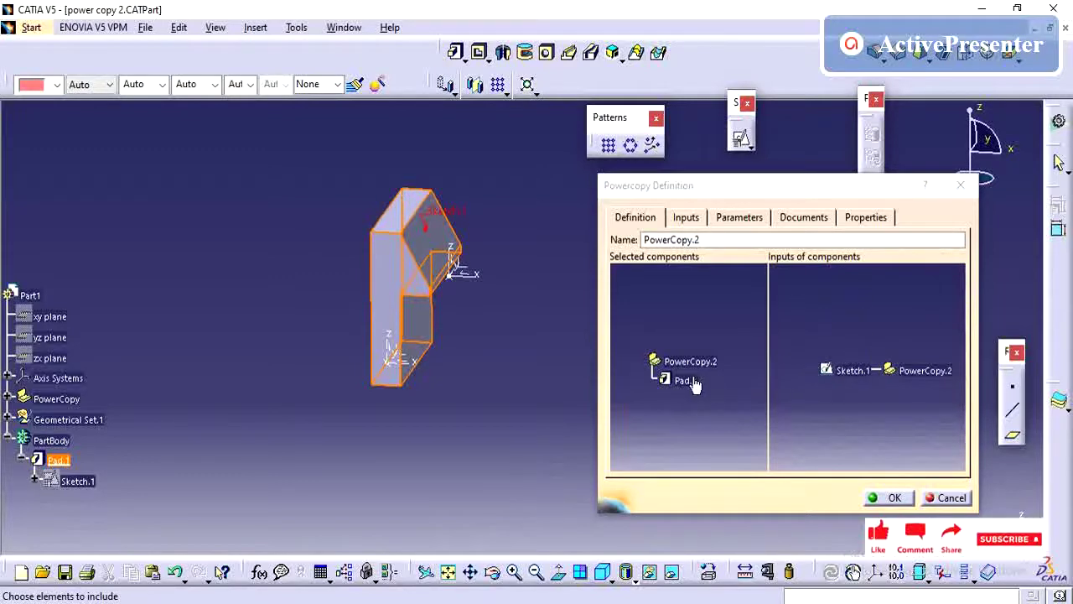
left_click(853, 374)
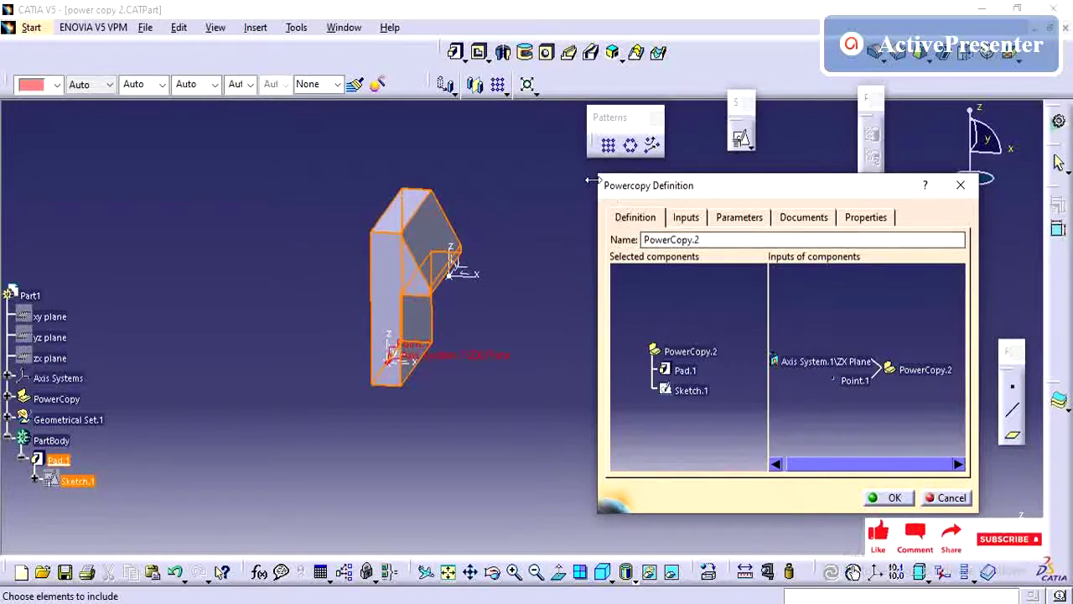
left_click_drag(597, 174, 544, 161)
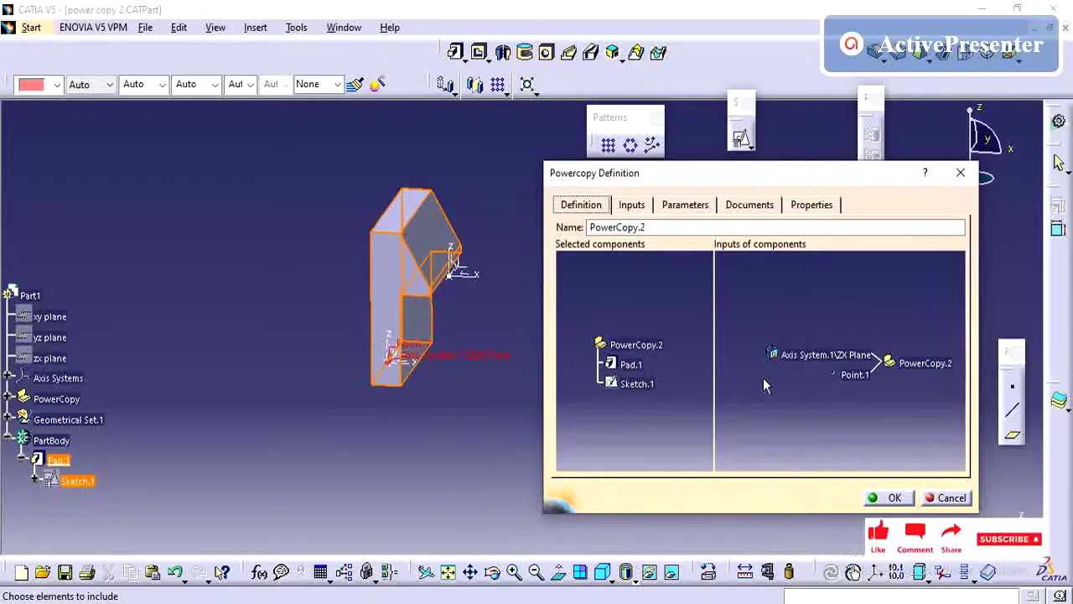
Step: Rename the power copy from PowerCopy.2 to 'snap 1'
left_click(665, 233)
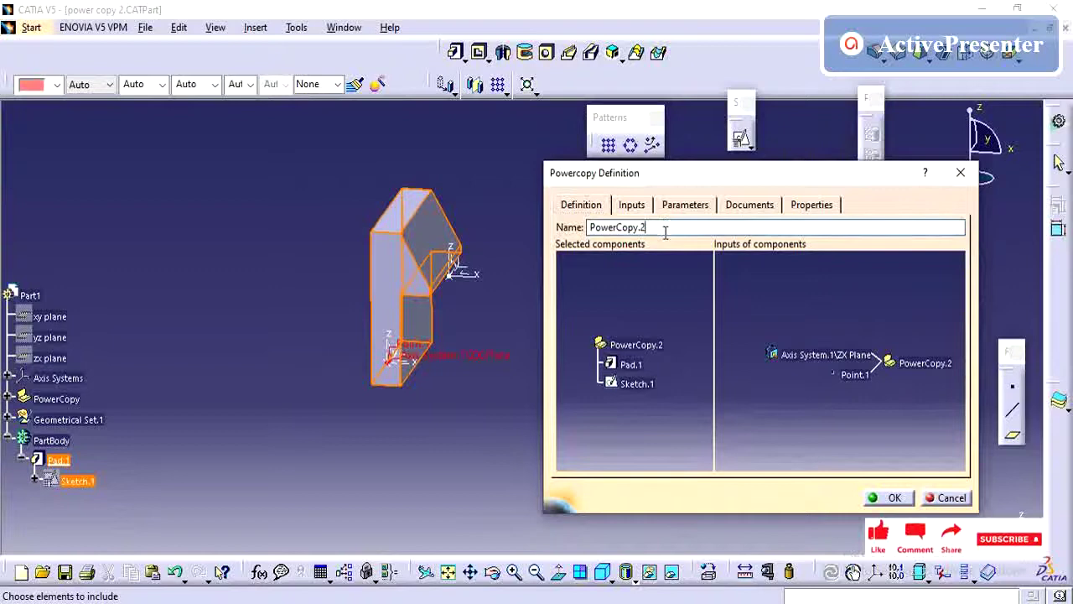
double_click(633, 233)
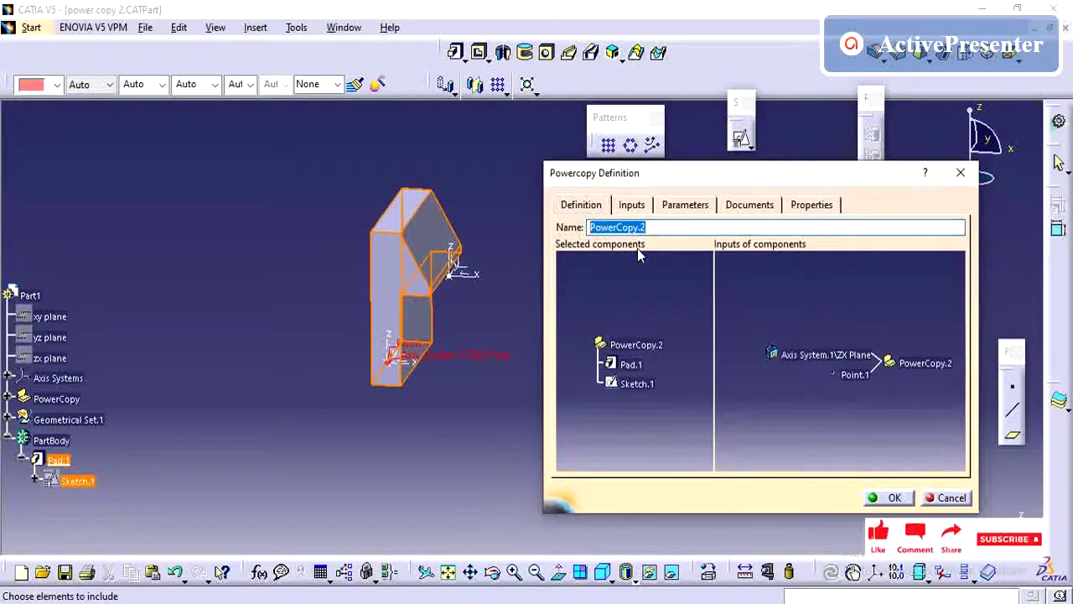
type("snap 1")
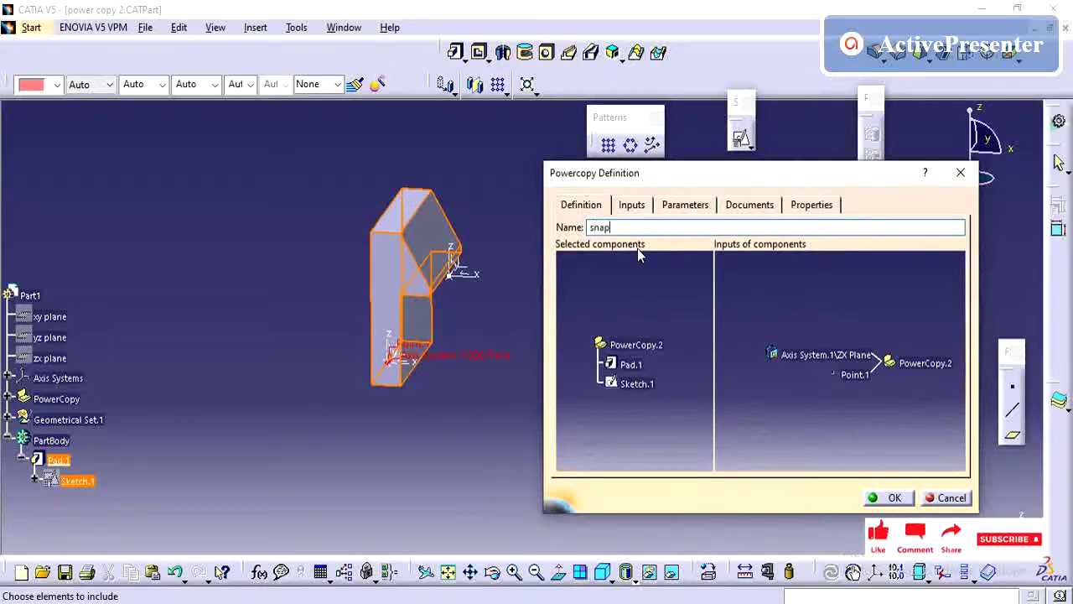
Step: Review the Inputs, Parameters and Documents tabs, ending on the Properties tab
left_click(633, 203)
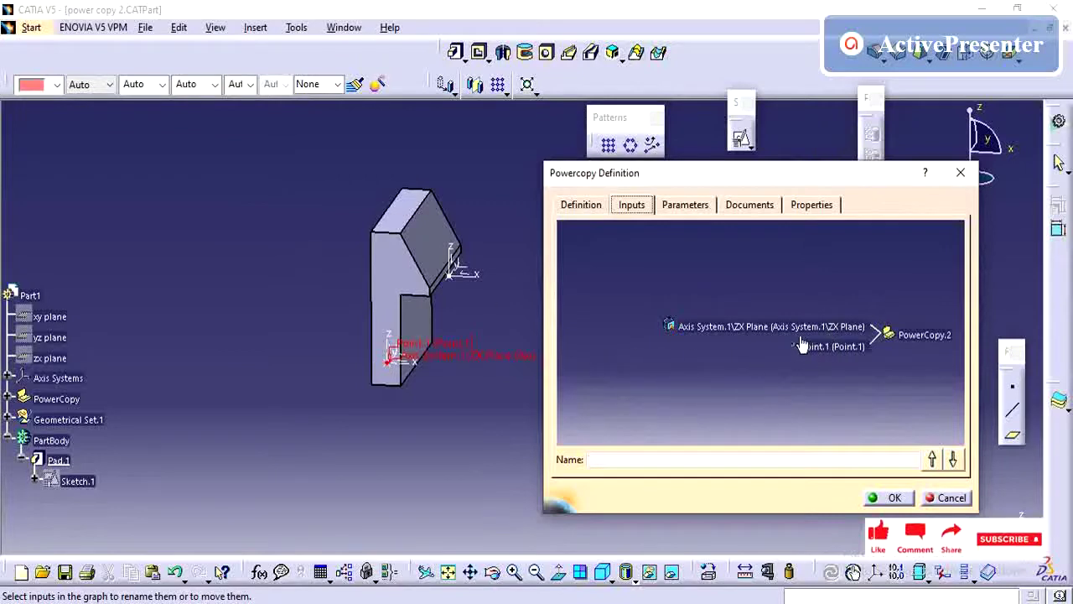
left_click(690, 204)
scroll(709, 253, "down", 7)
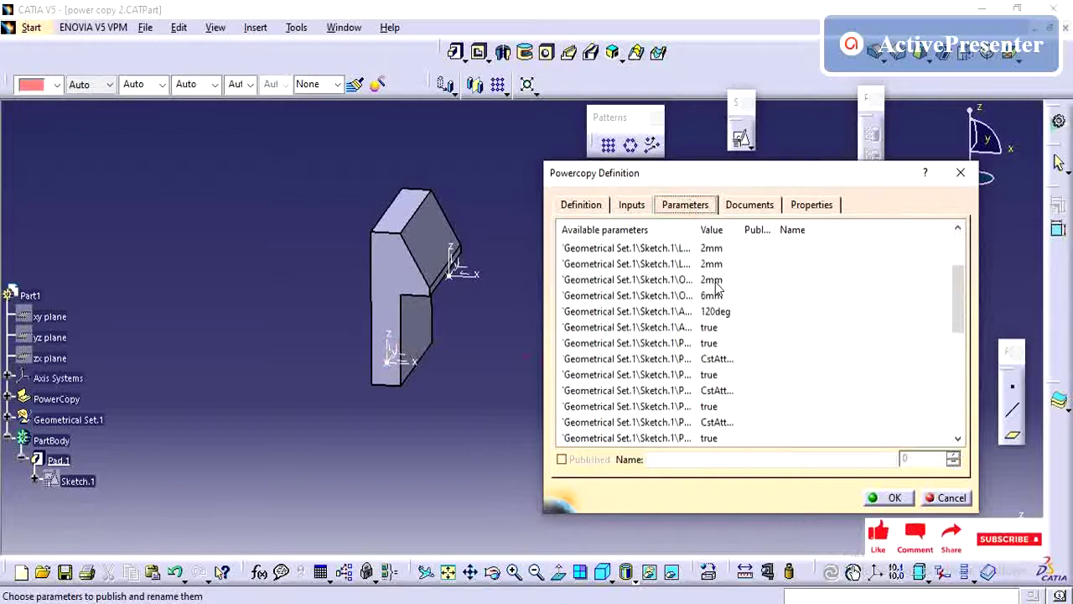
scroll(715, 333, "up", 5)
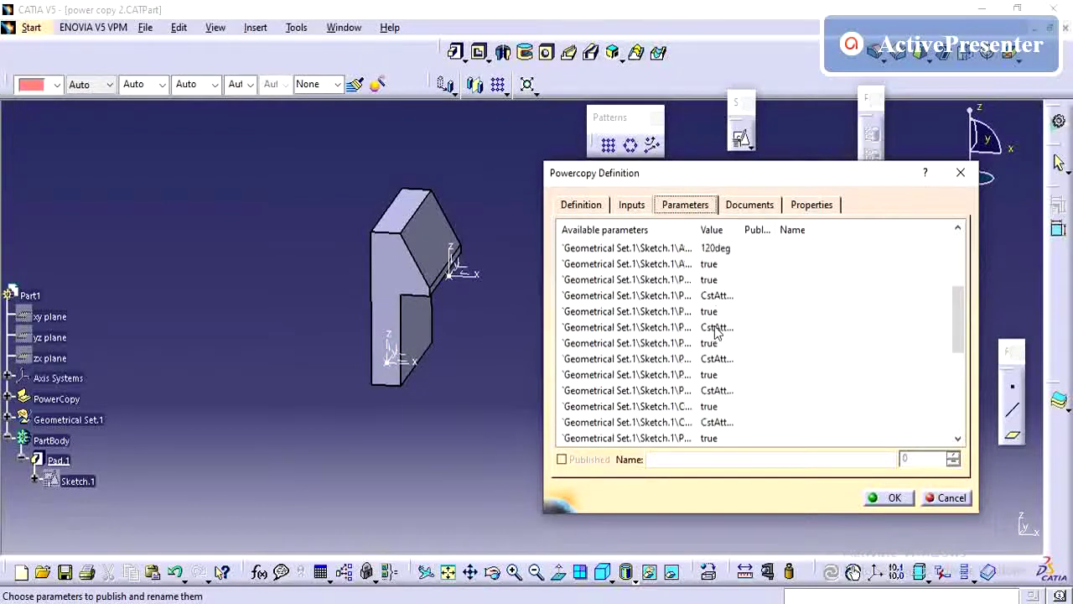
left_click(762, 211)
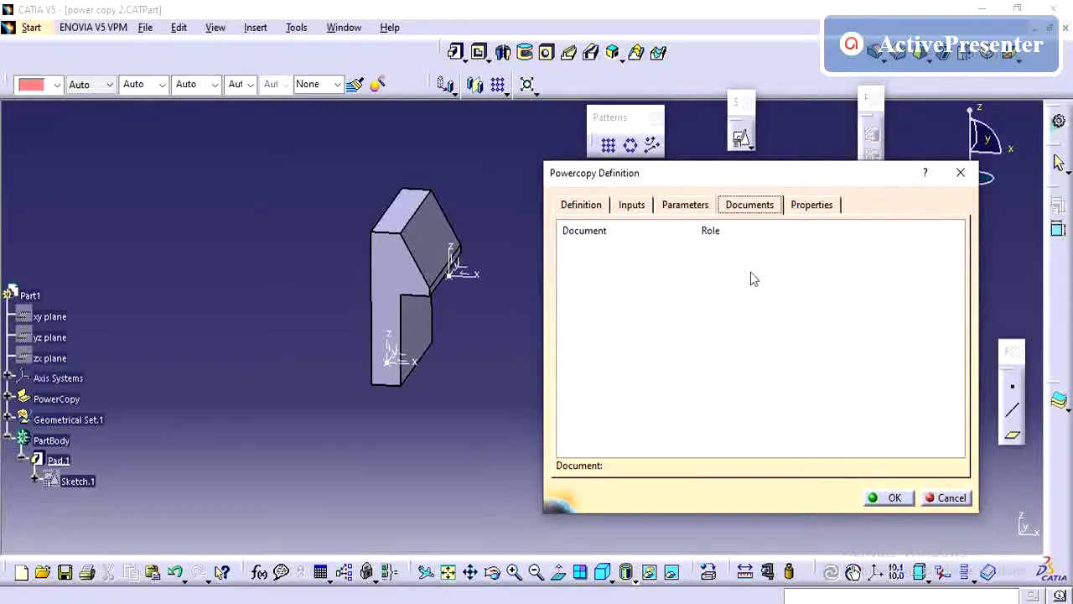
left_click(817, 206)
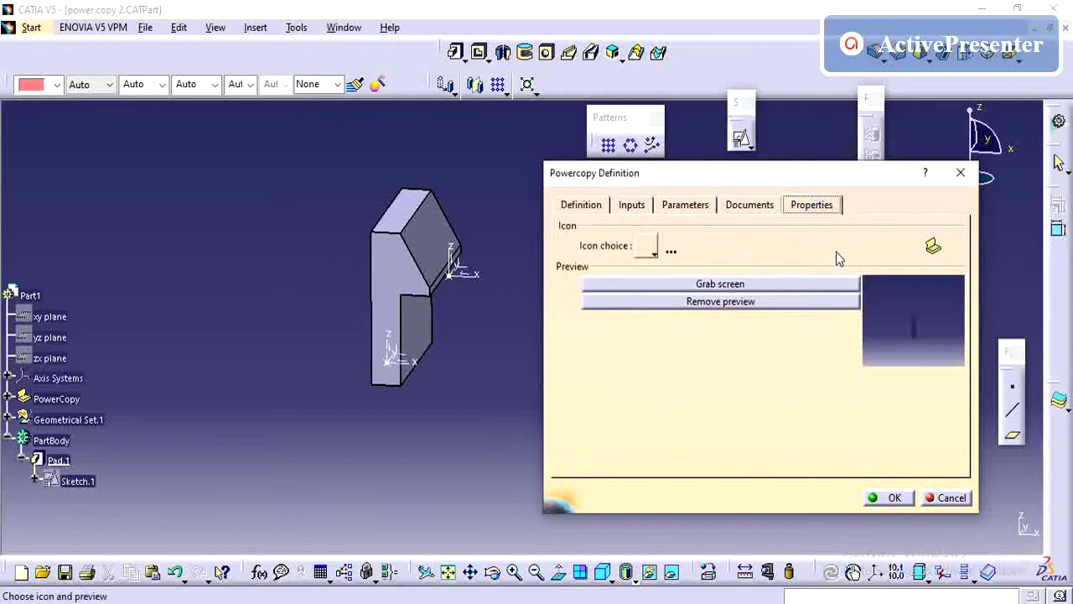
Step: Pick an icon from page 2 of the Icons Browser, confirm snap 1, and expand PowerCopy
left_click(654, 251)
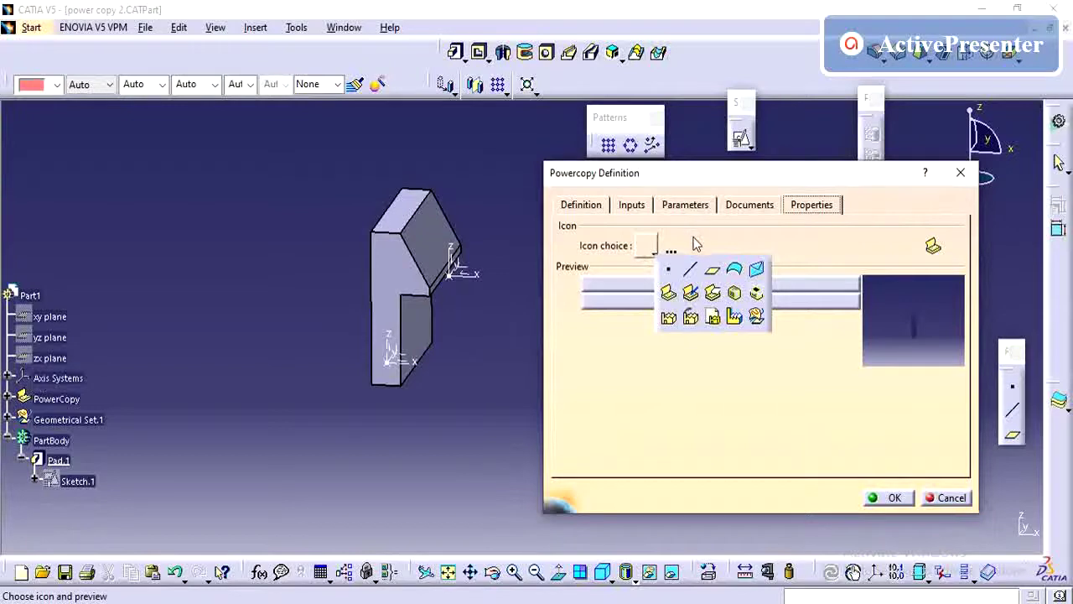
left_click(664, 252)
left_click(671, 252)
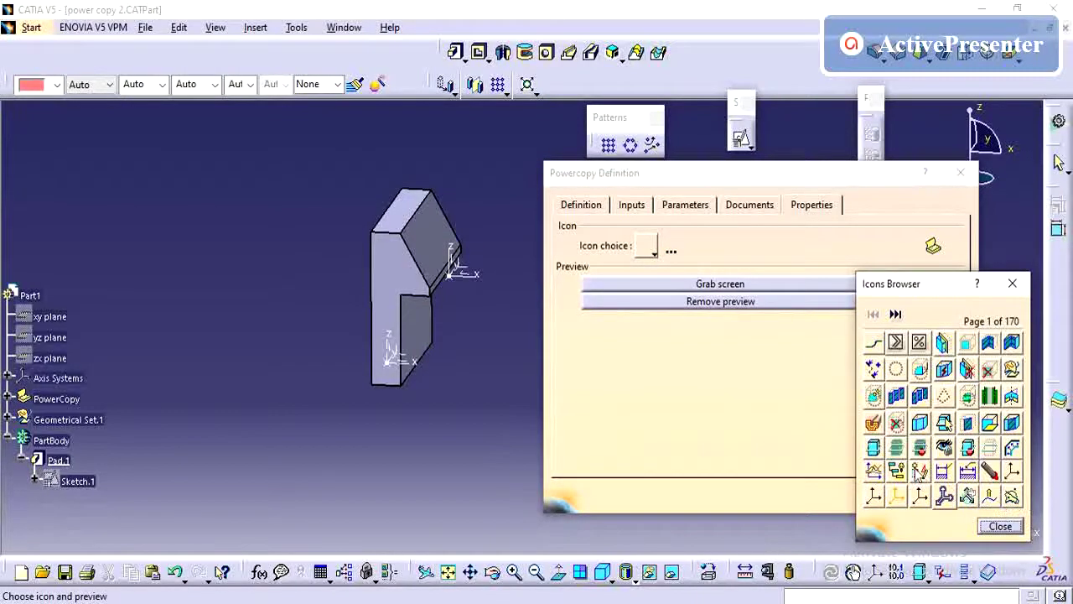
left_click(897, 313)
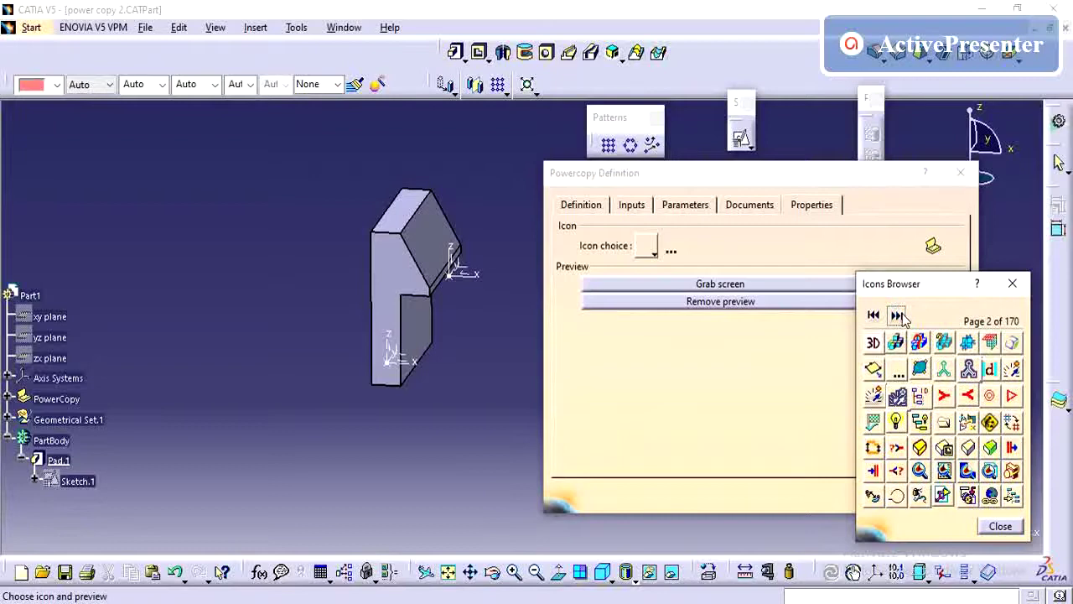
double_click(970, 449)
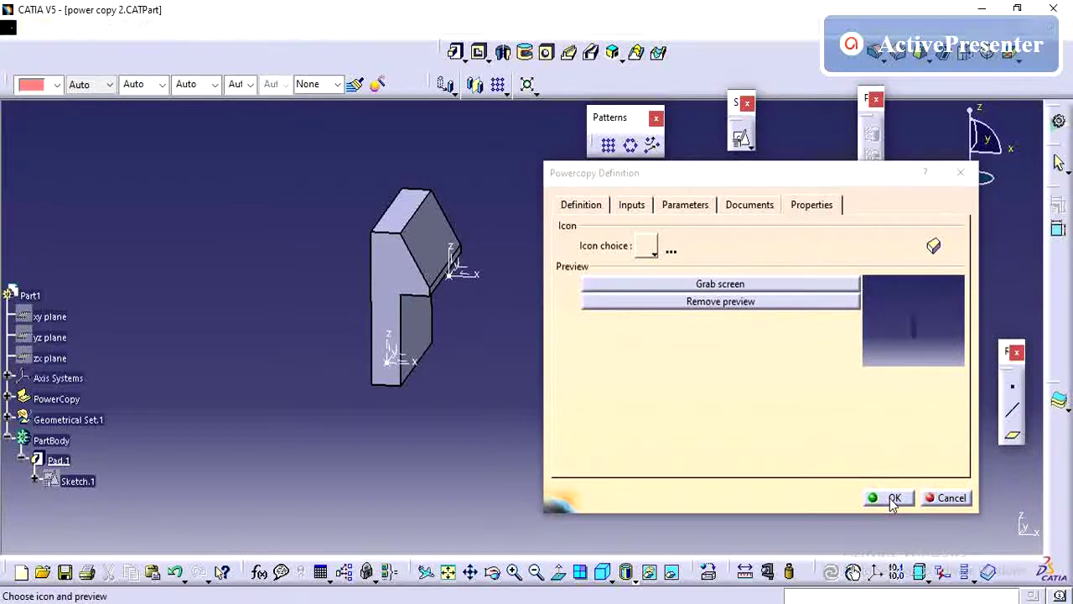
left_click(891, 498)
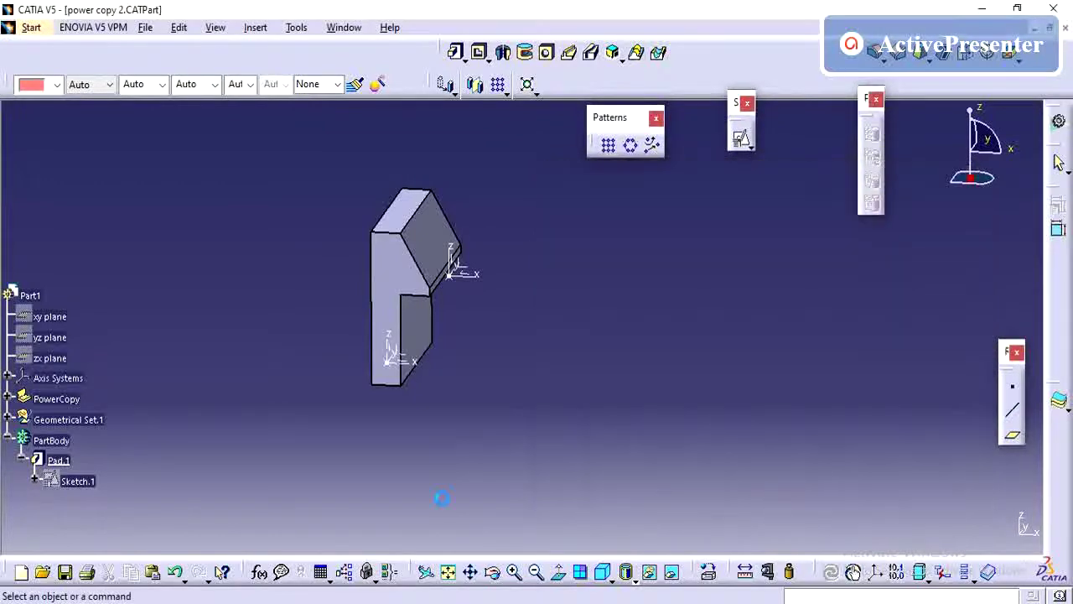
left_click(6, 399)
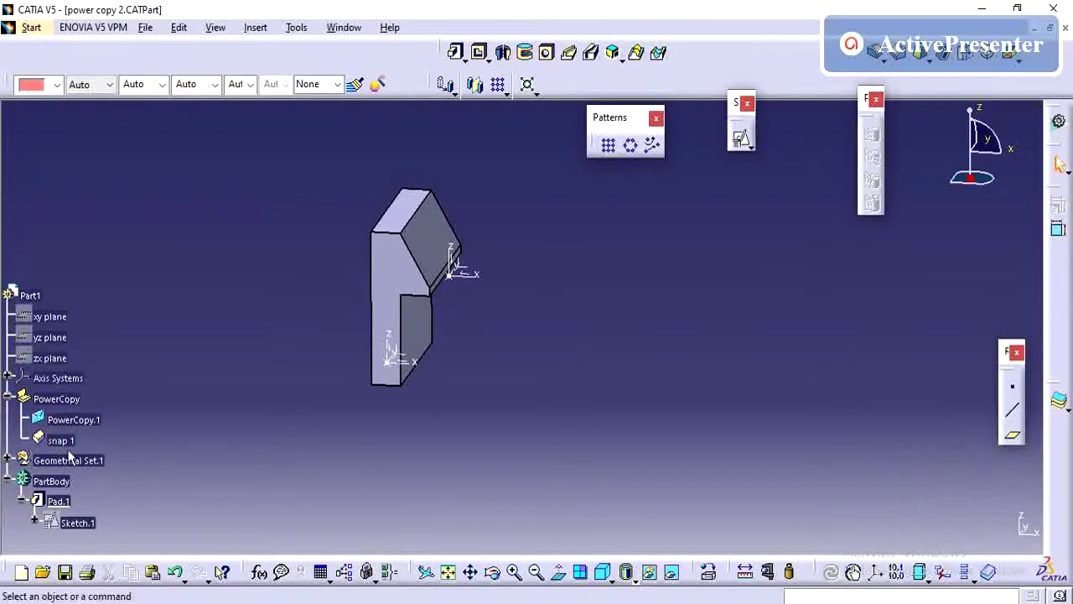
Step: Collapse Pad.1 in the tree and rotate the model to view it from above
scroll(59, 393, "down", 3)
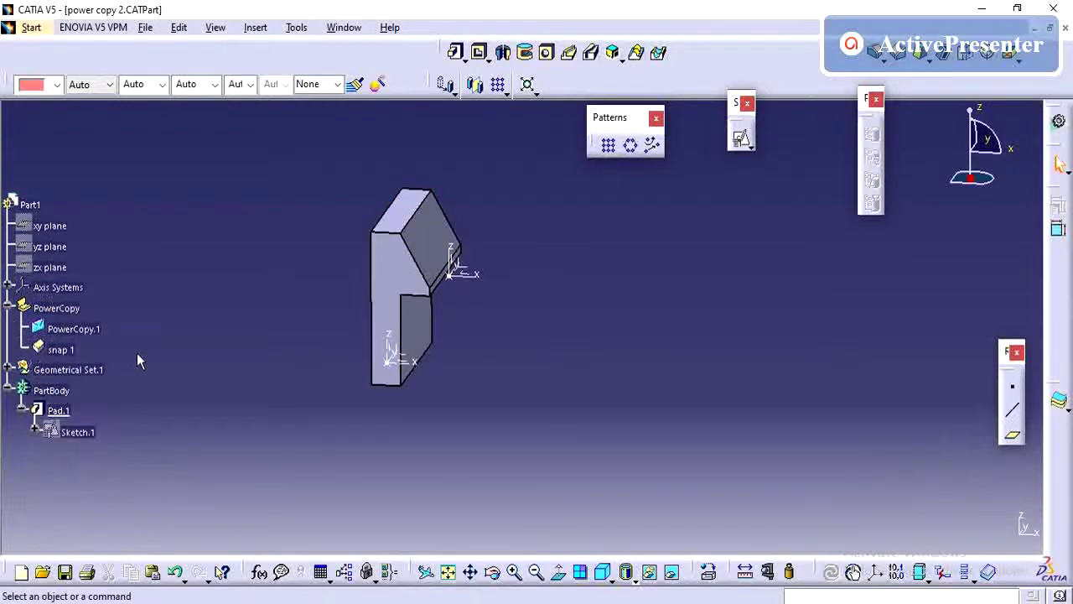
left_click(22, 410)
middle_click_drag(455, 361, 260, 393)
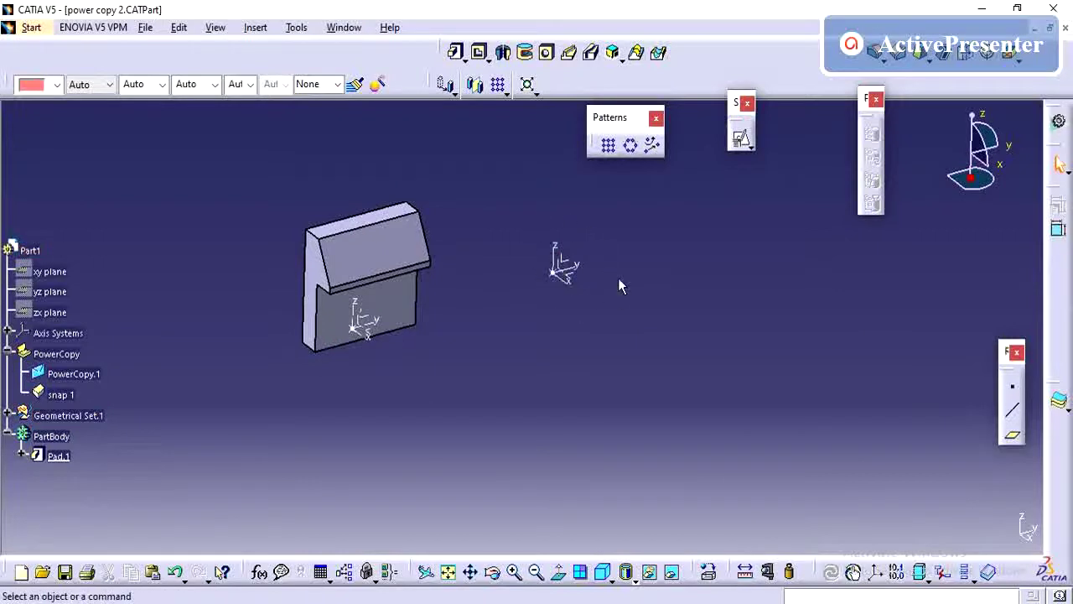
Step: Launch Insert > Instantiate From Selection to begin placing a power copy
left_click(297, 28)
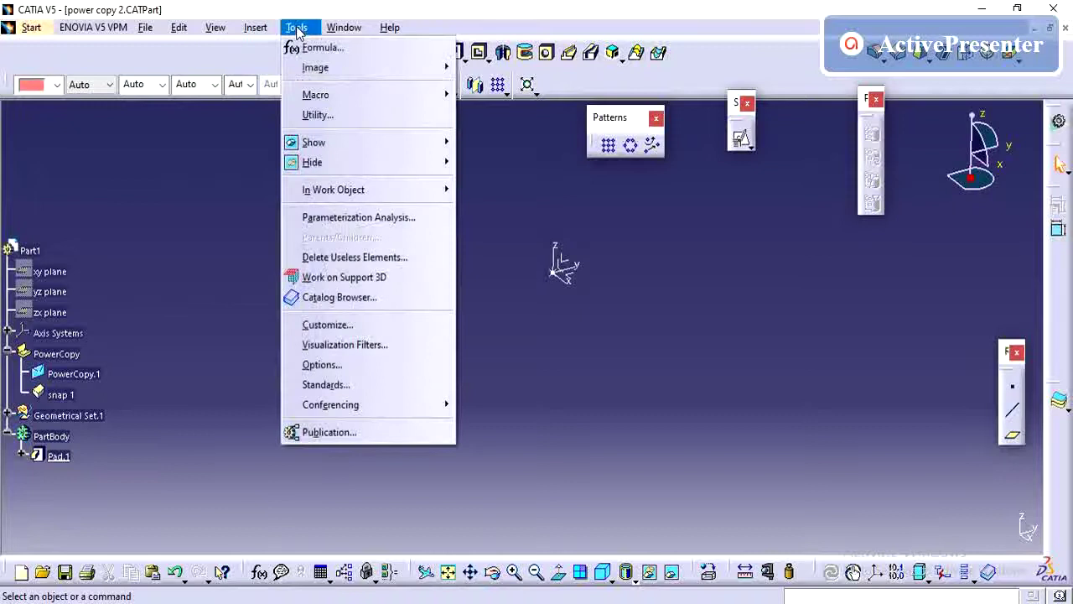
mouse_move(256, 28)
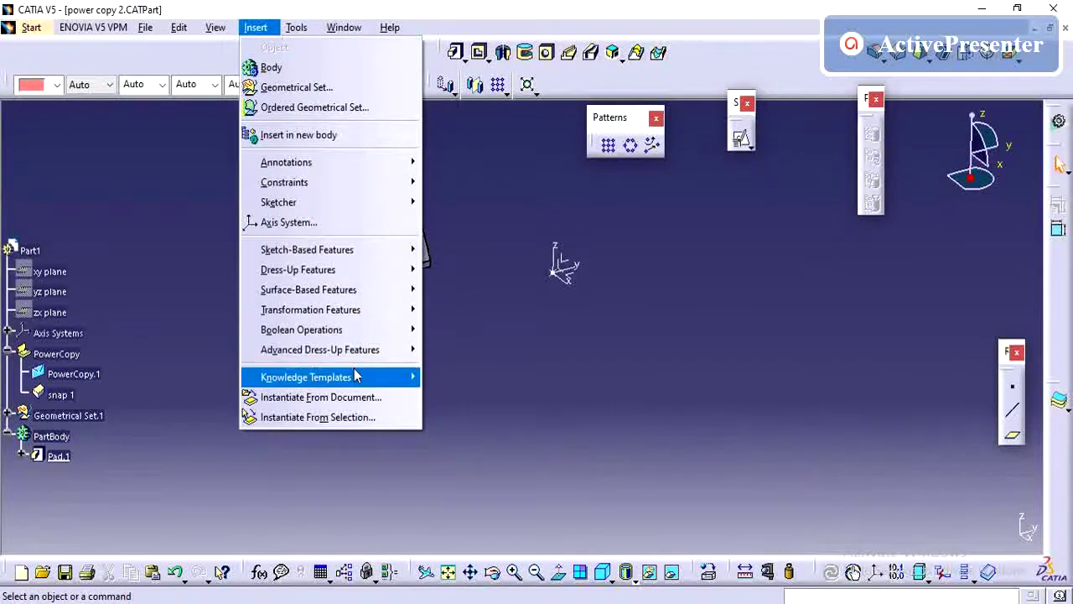
left_click(376, 421)
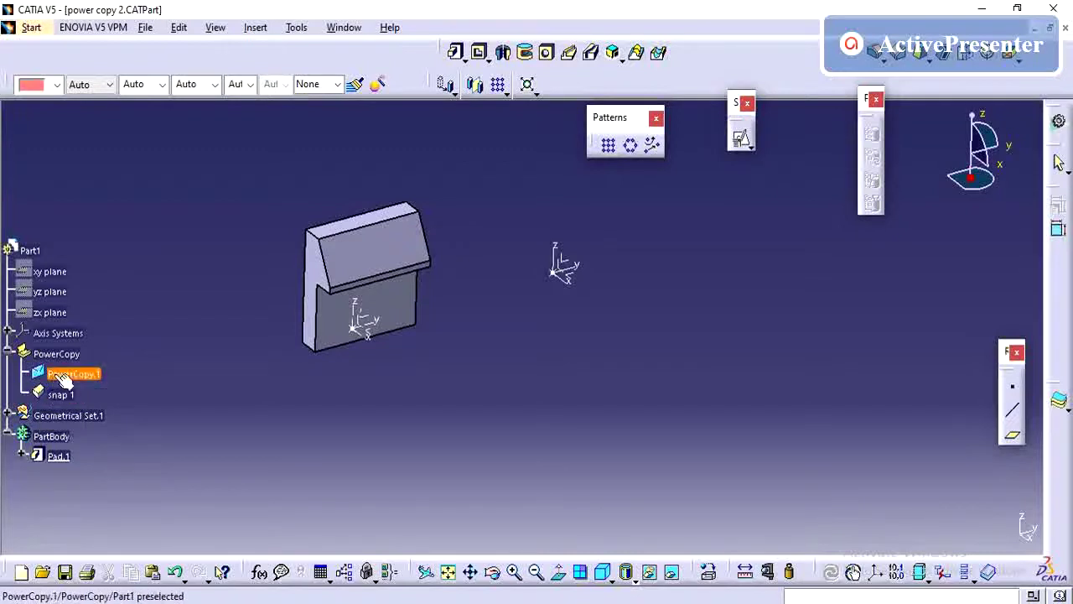
Step: Instantiate snap 1 with Axis System.2's ZX Plane and Point.2 as inputs, creating Pad.5
double_click(67, 401)
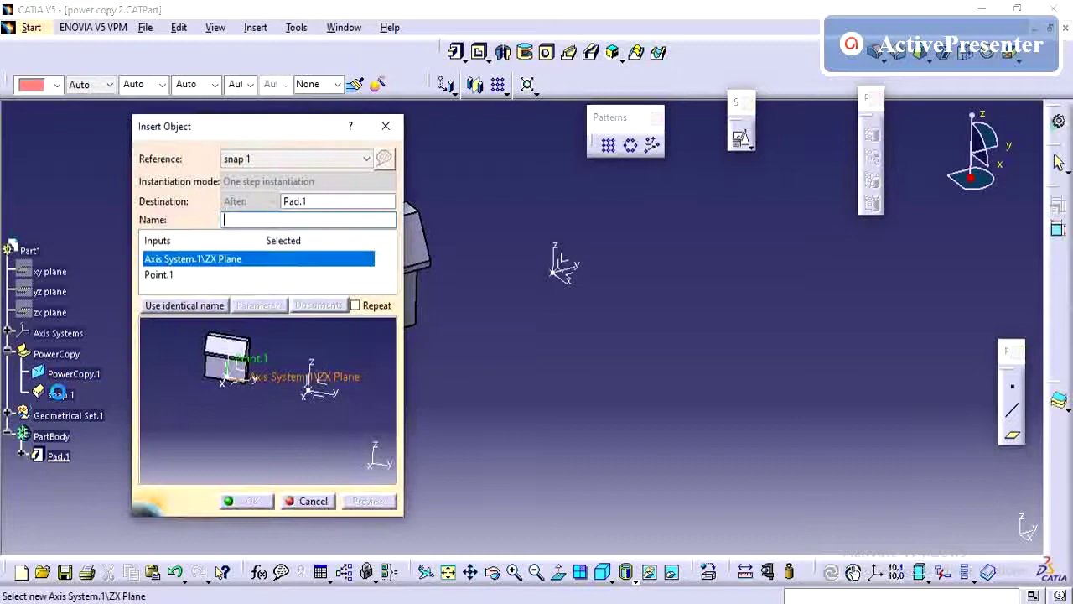
left_click_drag(242, 131, 666, 126)
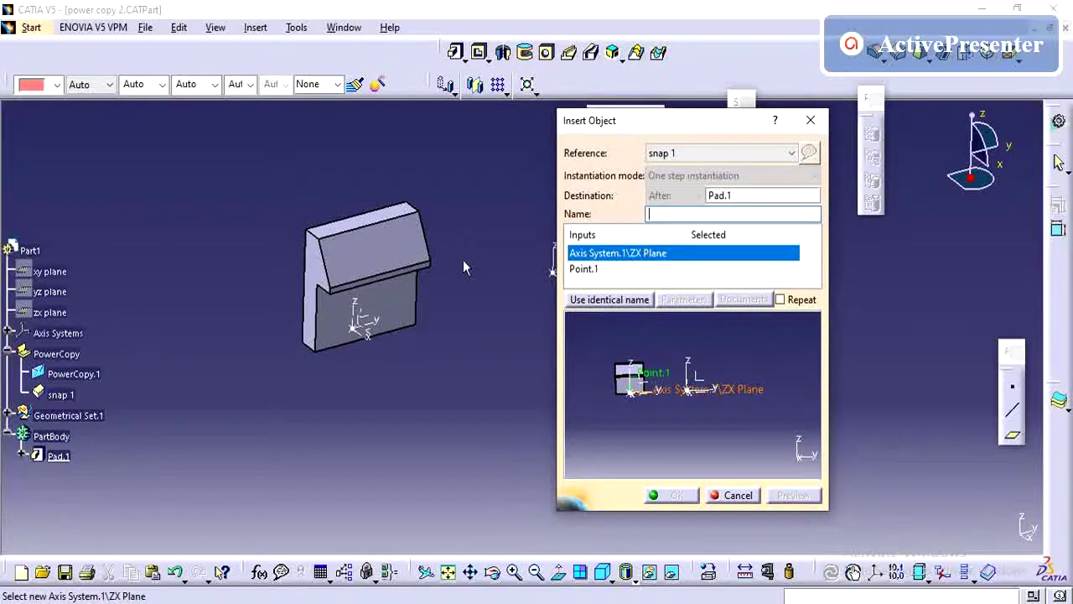
middle_click_drag(404, 272, 267, 278)
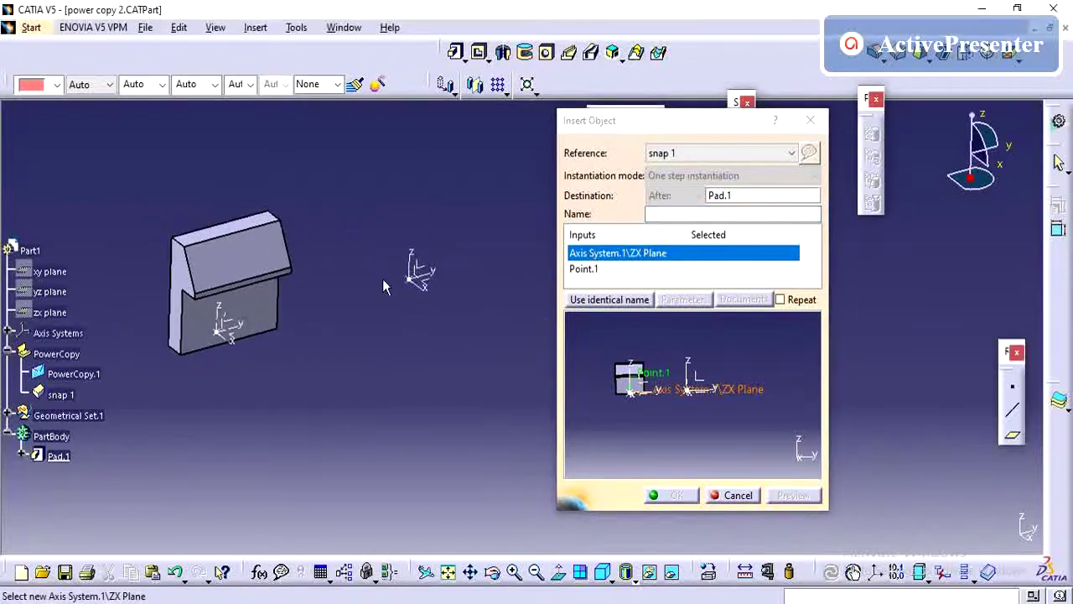
middle_click_drag(382, 286, 457, 252)
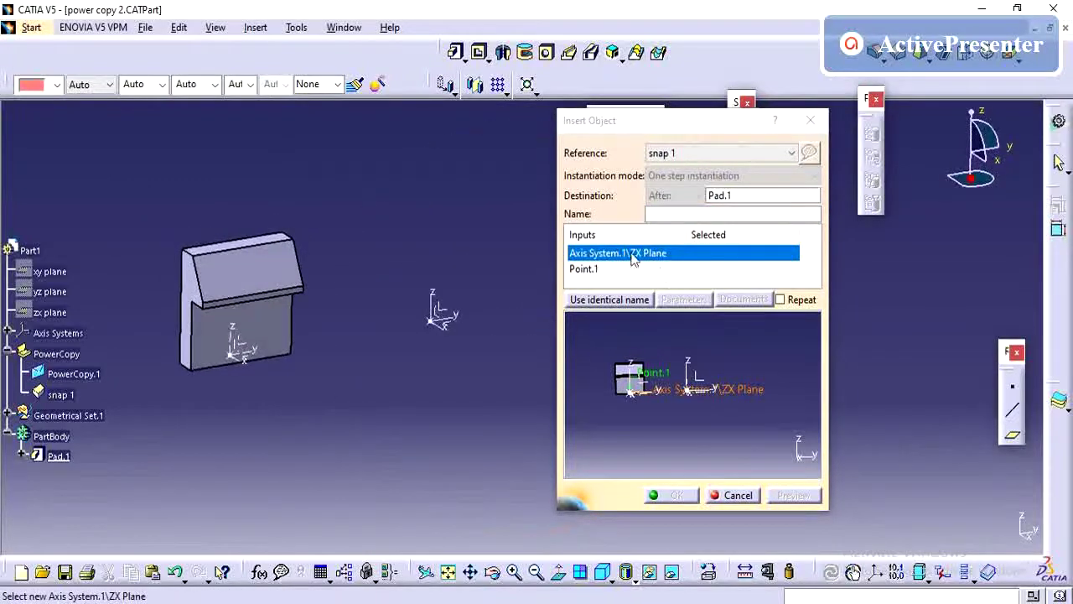
left_click(442, 316)
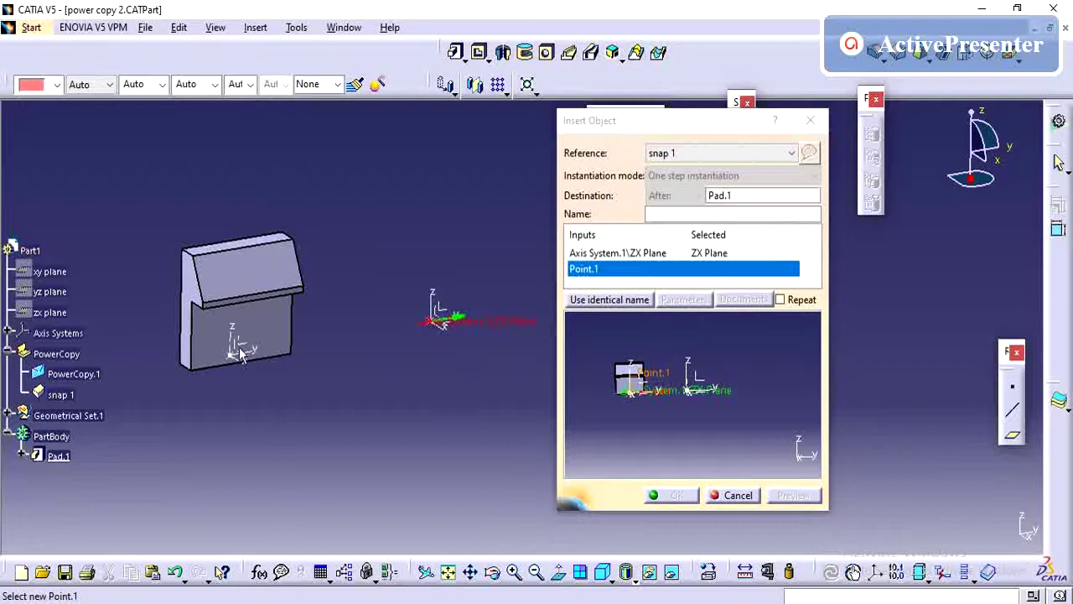
left_click(7, 415)
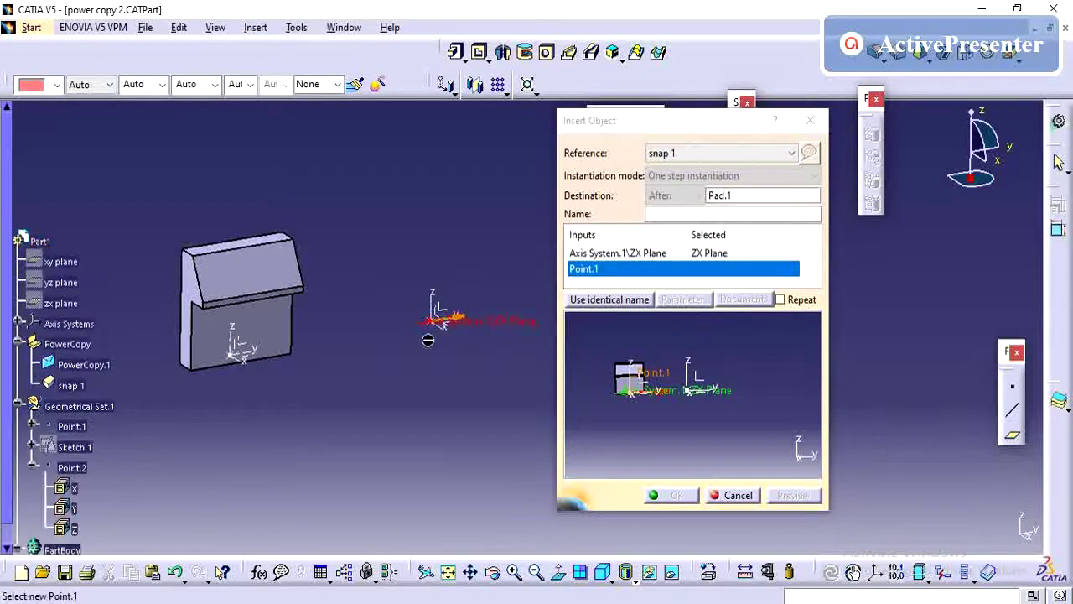
left_click(71, 467)
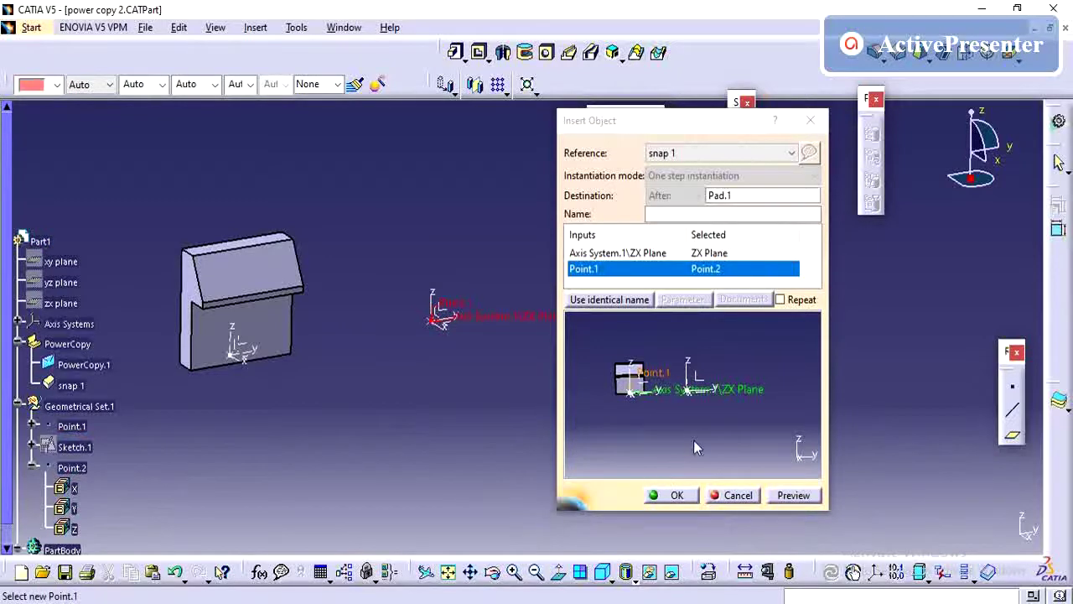
left_click(678, 496)
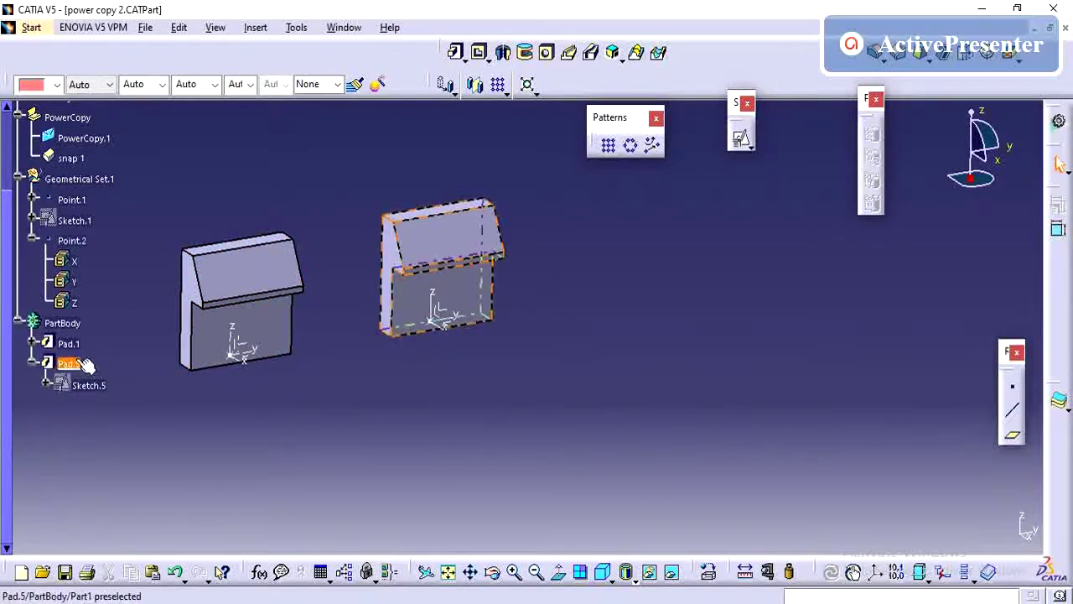
Step: Show Sketch.5 on the second block and open it for editing
right_click(84, 385)
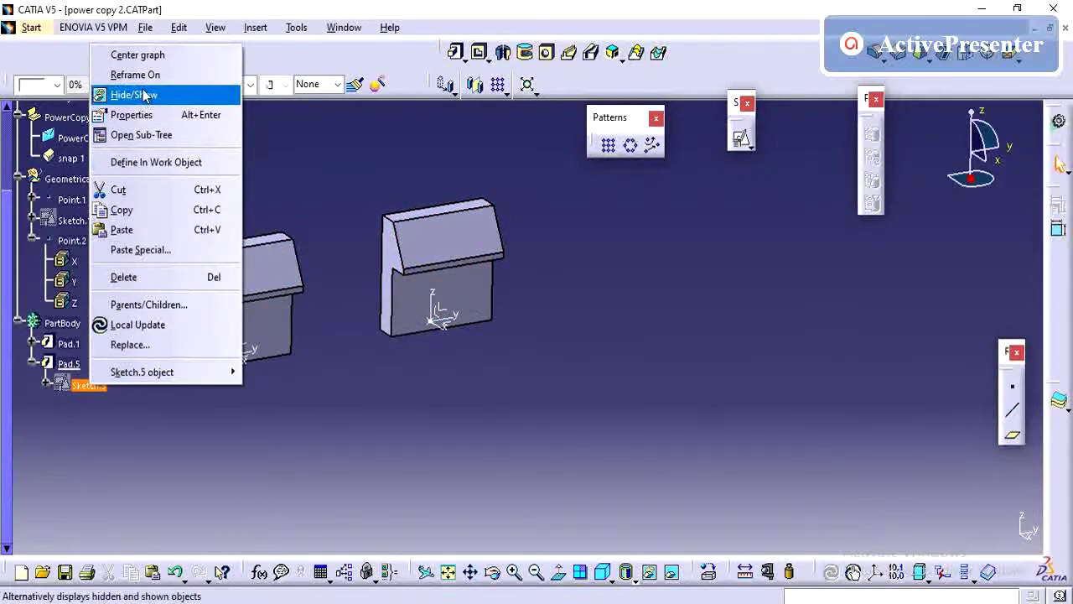
left_click(130, 95)
double_click(88, 384)
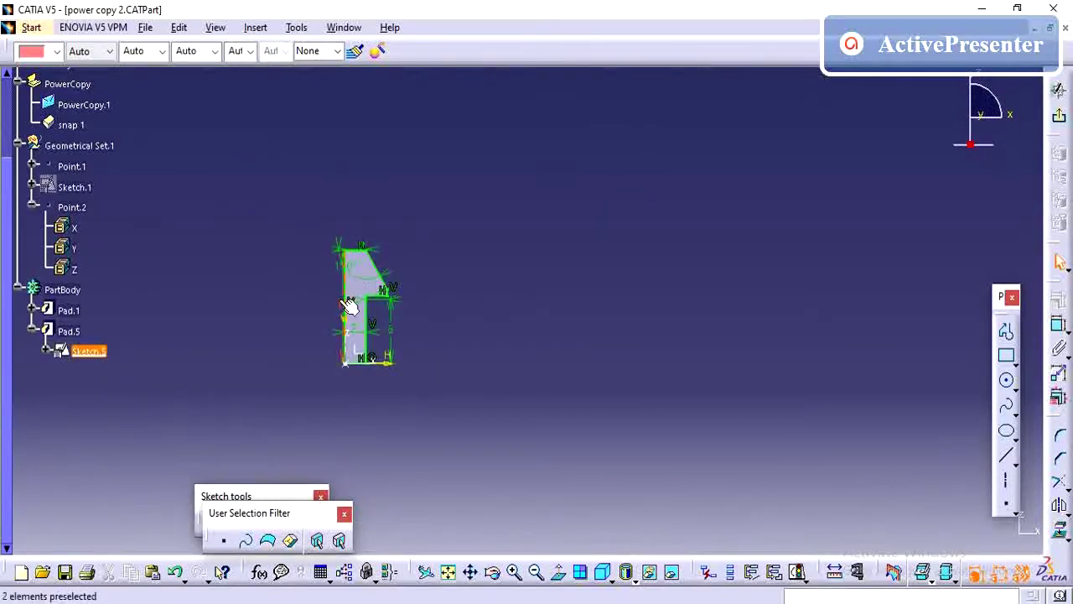
Step: Change the sketch's 10mm dimension to 12mm and exit back to the part
double_click(348, 300)
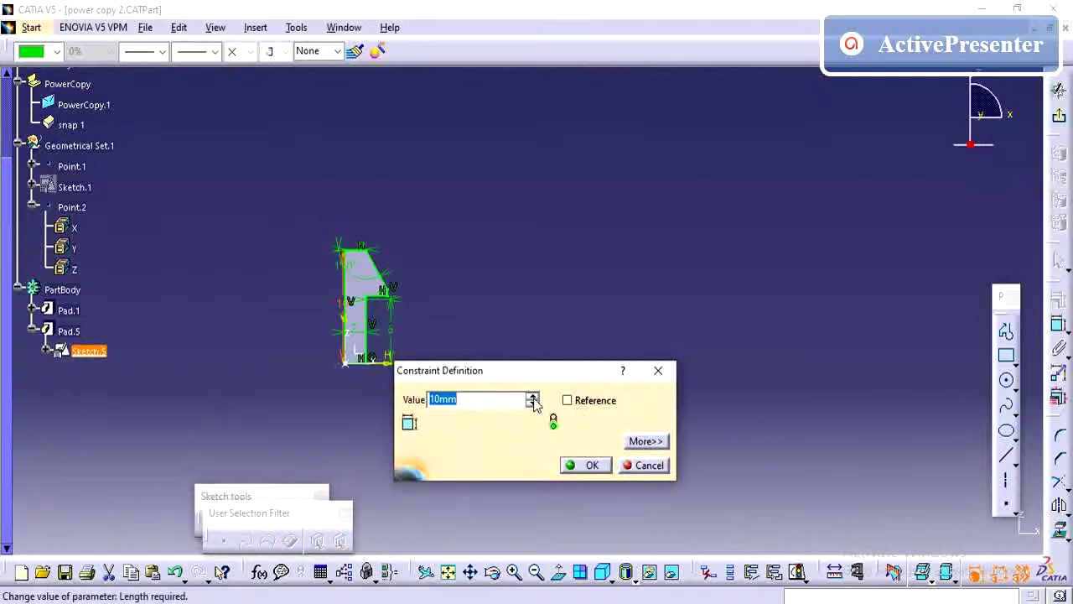
left_click(533, 396)
left_click(533, 397)
left_click(582, 466)
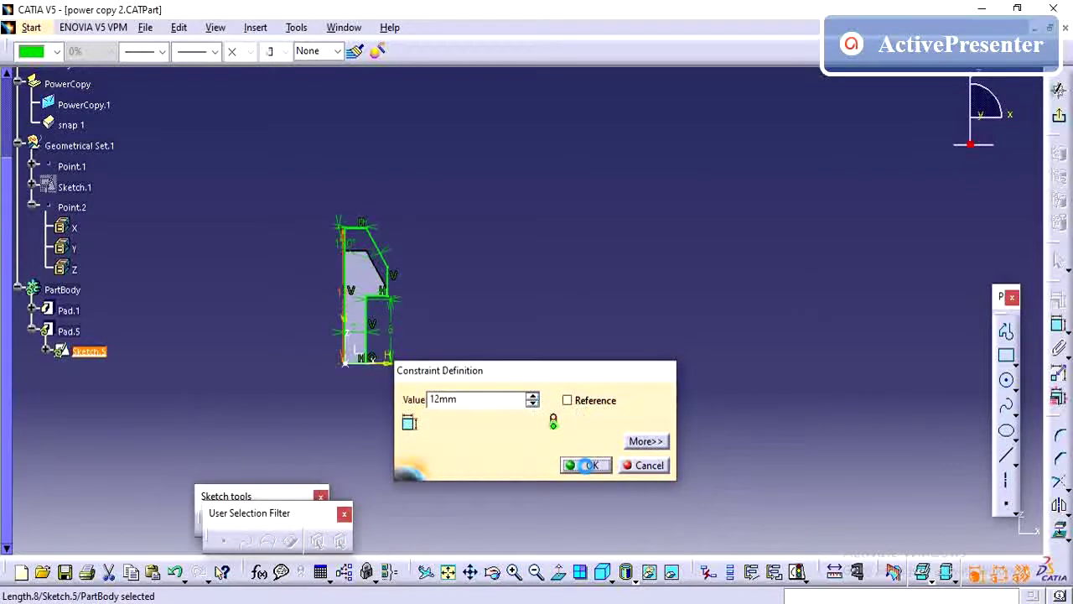
left_click(1059, 115)
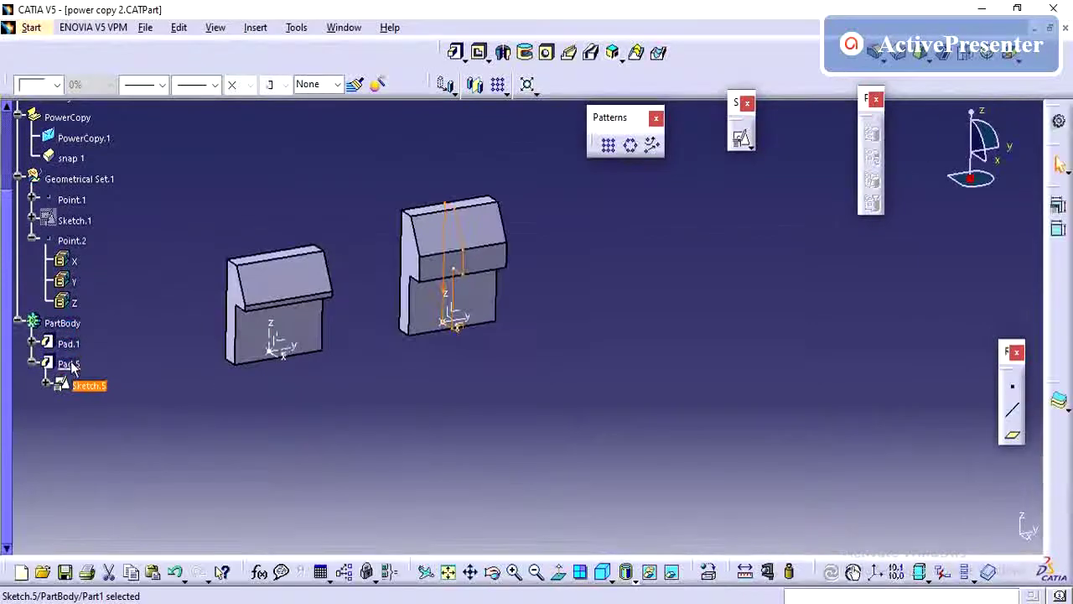
Step: Orbit to see both pads and collapse Sketch.5, Point.2 and Geometrical Set.1 in the tree
left_click(277, 303)
left_click(324, 405)
mouse_move(323, 405)
middle_mouse_down()
mouse_move(414, 376)
mouse_move(411, 390)
middle_mouse_up()
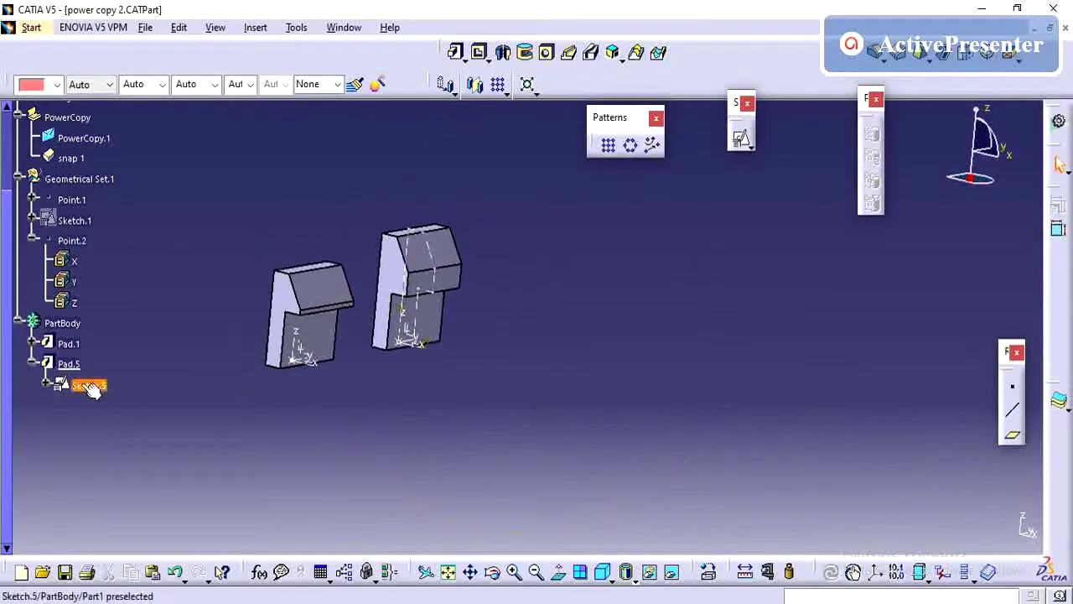
left_click(34, 363)
scroll(101, 242, "up", 2)
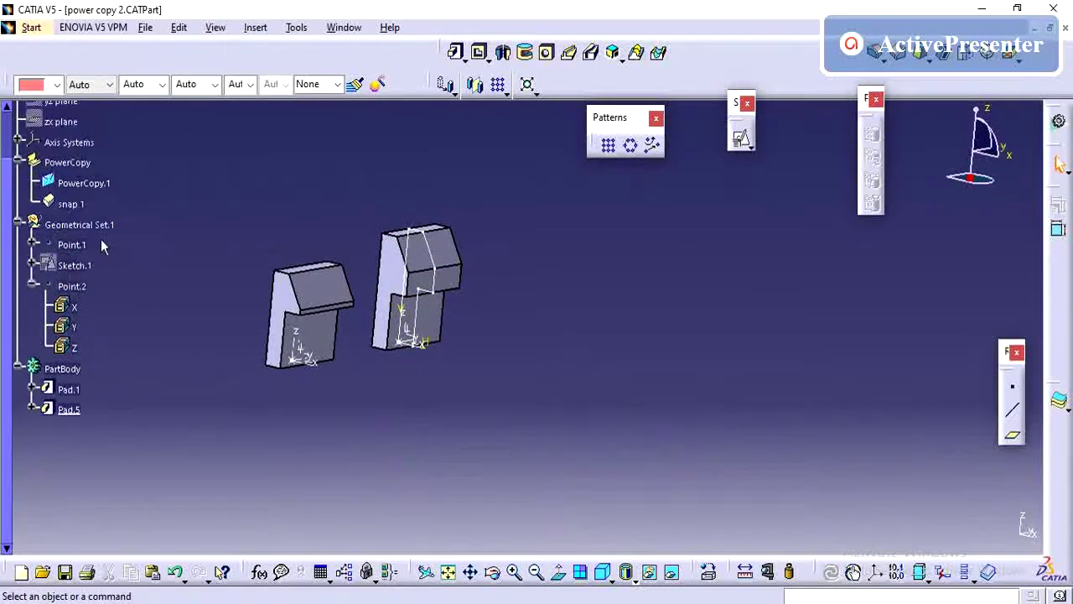
left_click(34, 286)
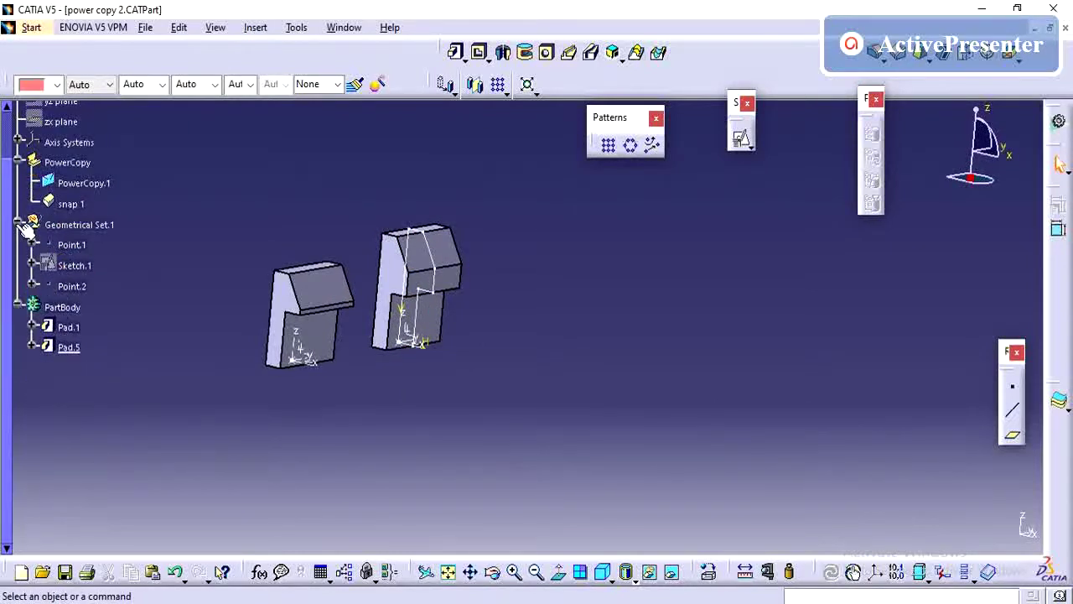
left_click(19, 224)
scroll(179, 242, "up", 3)
scroll(178, 242, "down", 3)
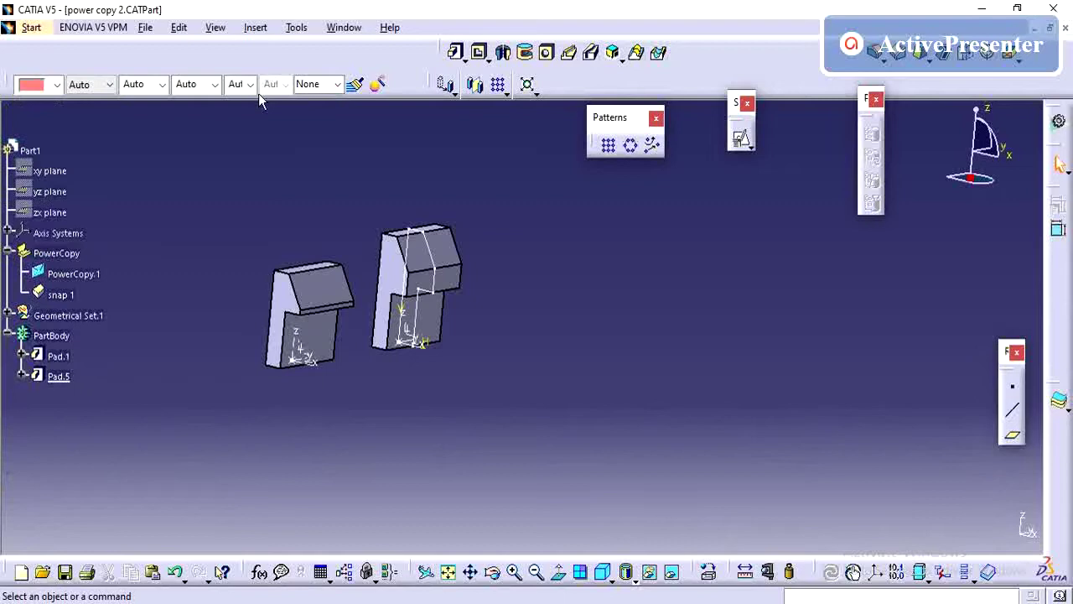
Step: Browse the Insert and Tools menus without running a command, orbiting the view between
left_click(296, 28)
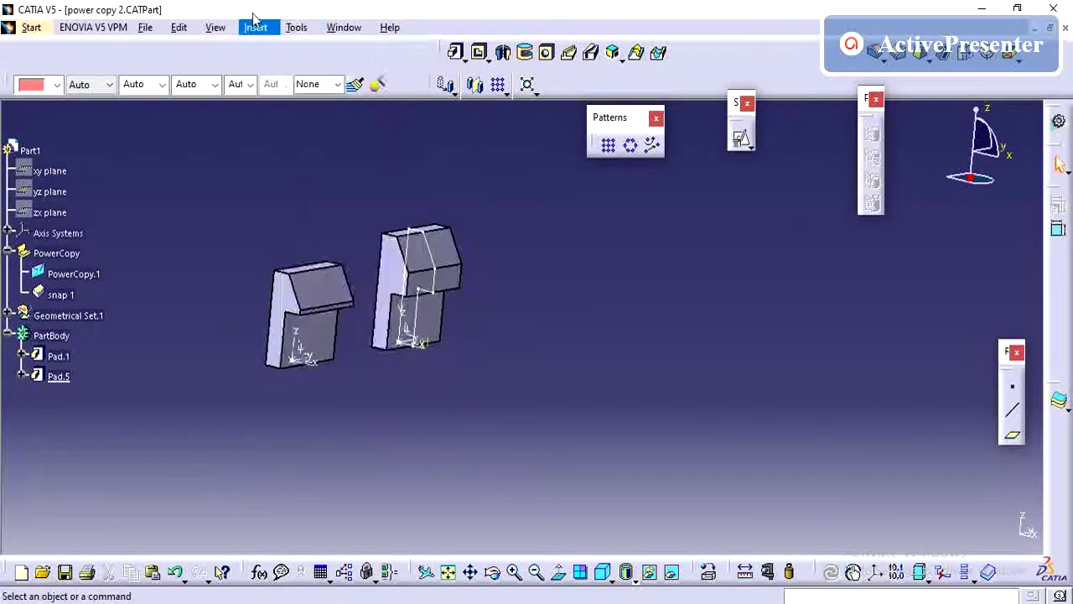
left_click(256, 28)
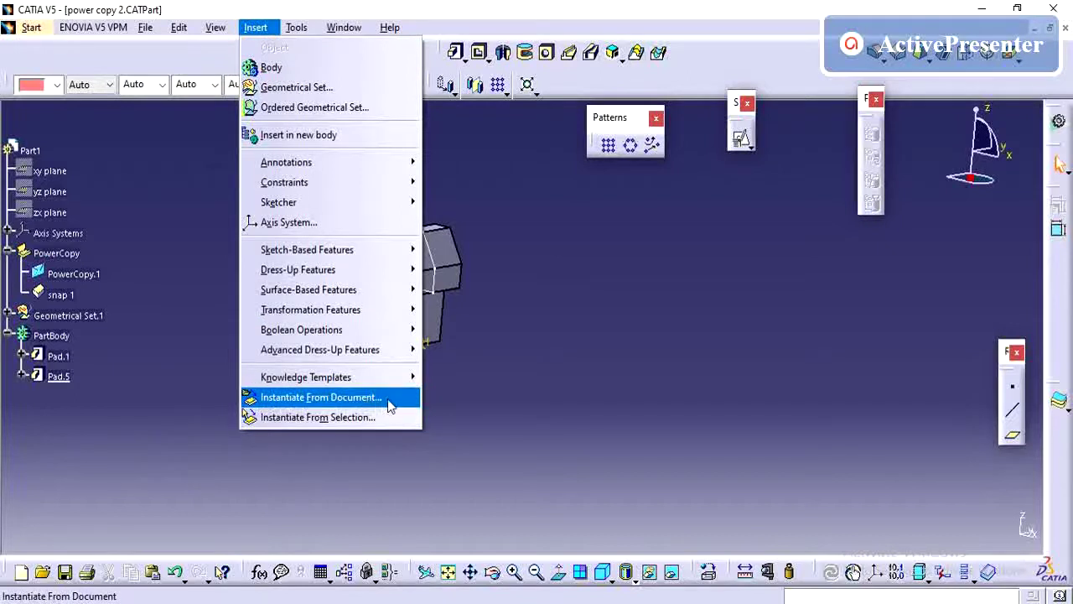
left_click(584, 329)
middle_click_drag(355, 319, 473, 361)
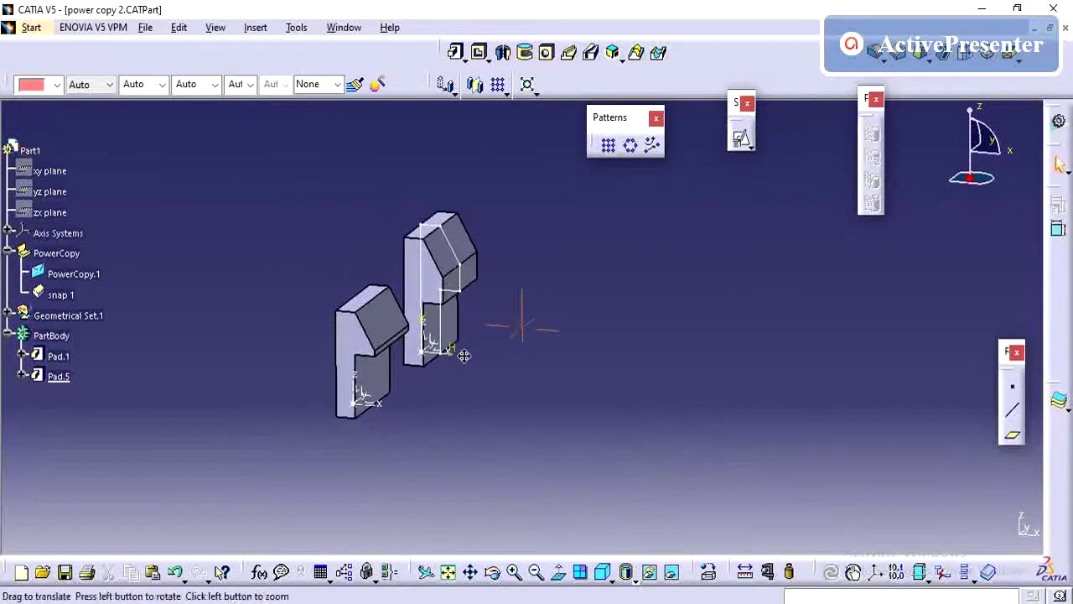
left_click(297, 27)
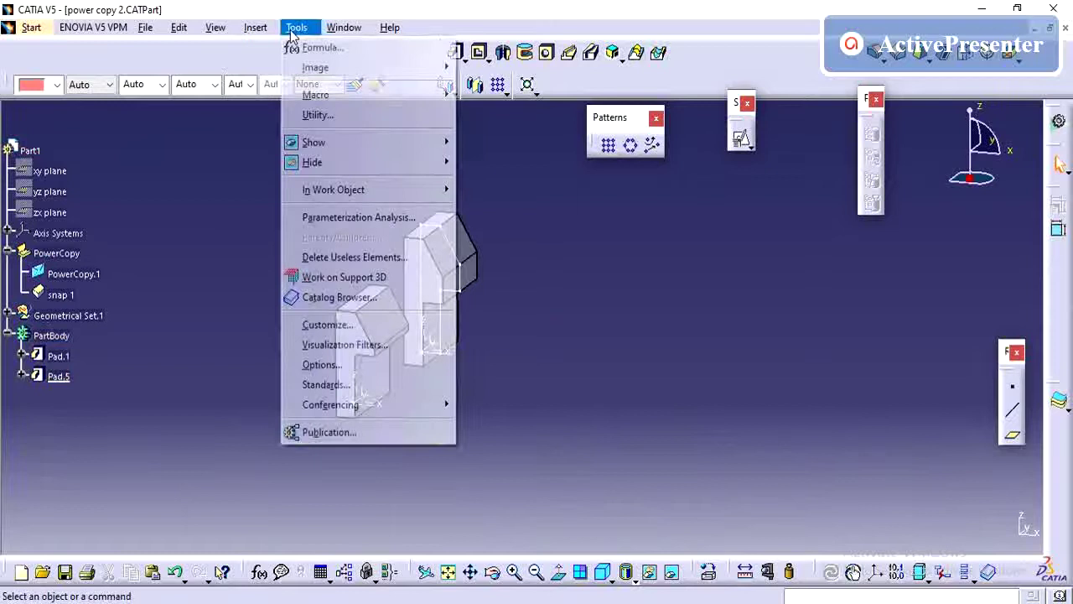
left_click(234, 242)
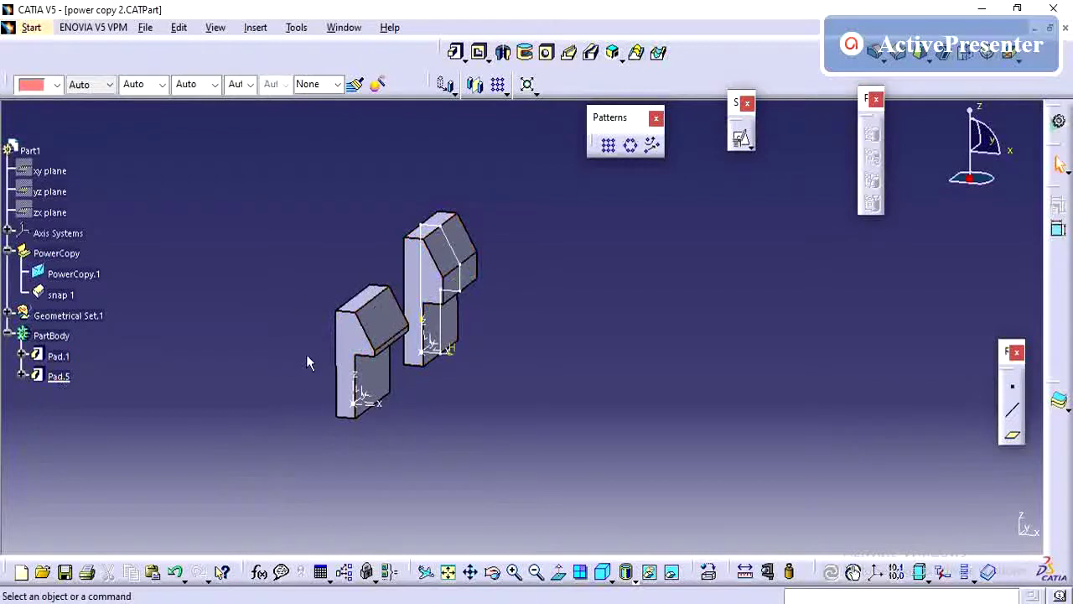
Step: Delete Pad.5 and Sketch.5 so PartBody keeps only Pad.1, then save the part
left_click(52, 379)
left_click(52, 379)
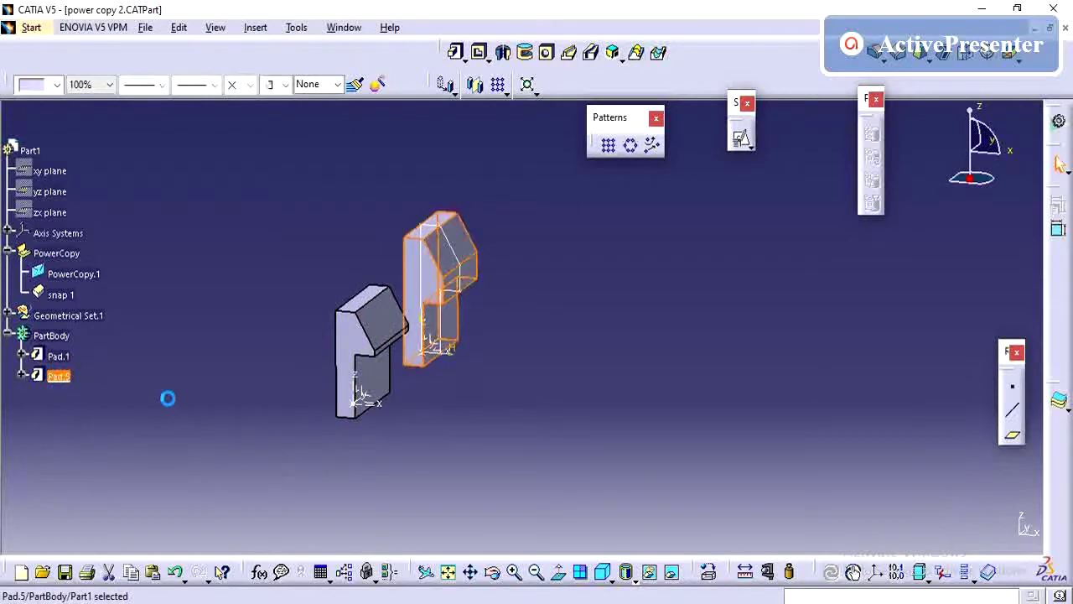
key("Delete")
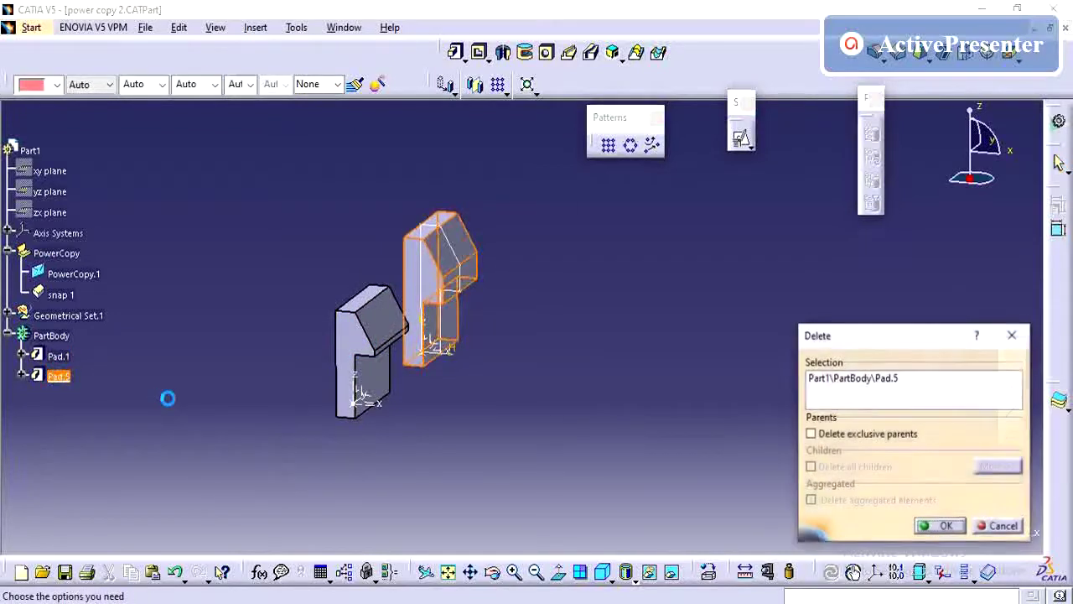
left_click(944, 526)
left_click(72, 377)
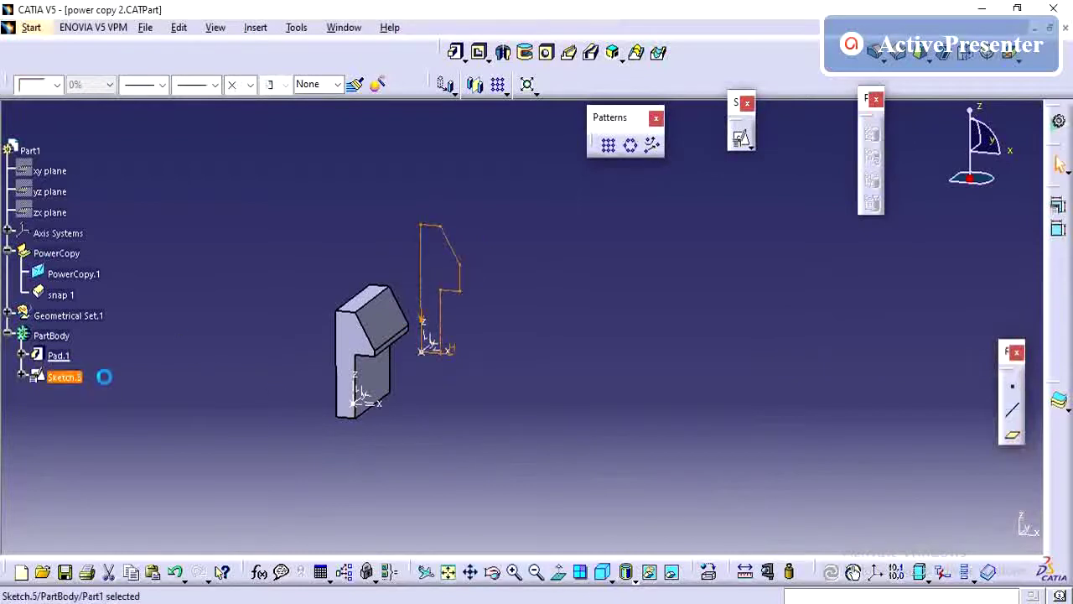
key("Delete")
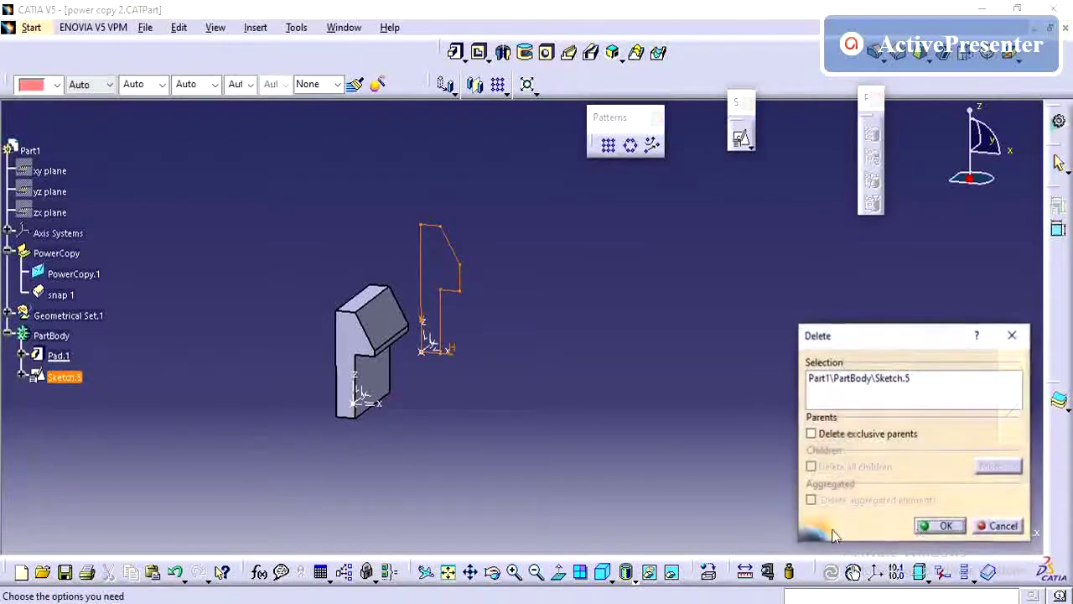
left_click(944, 524)
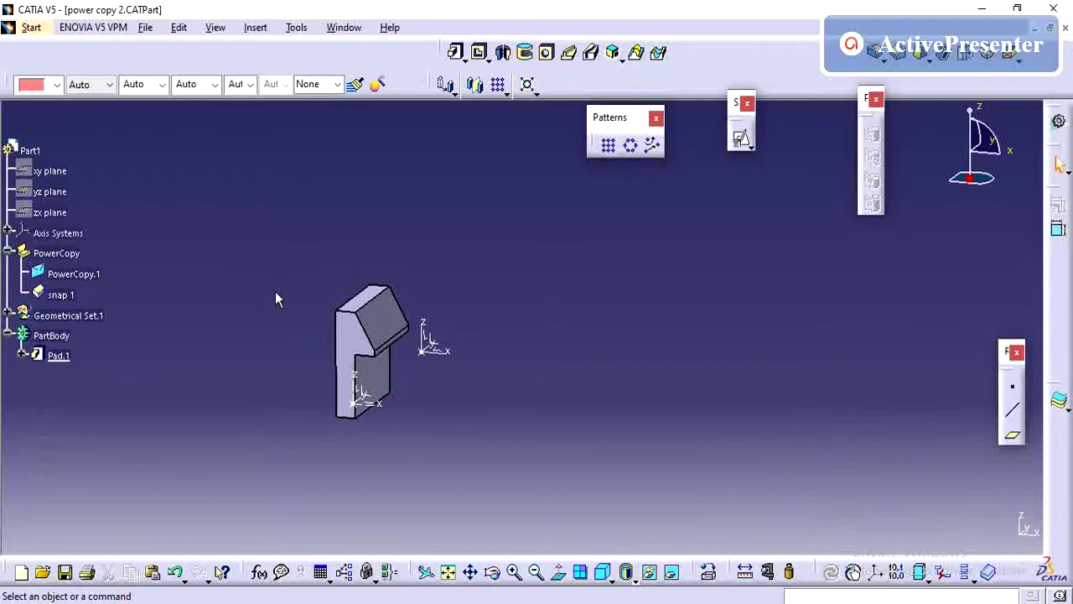
key("ctrl+s")
Step: Collapse PowerCopy, switch to Part1.CATPart, then bring the test document to the front
left_click(6, 253)
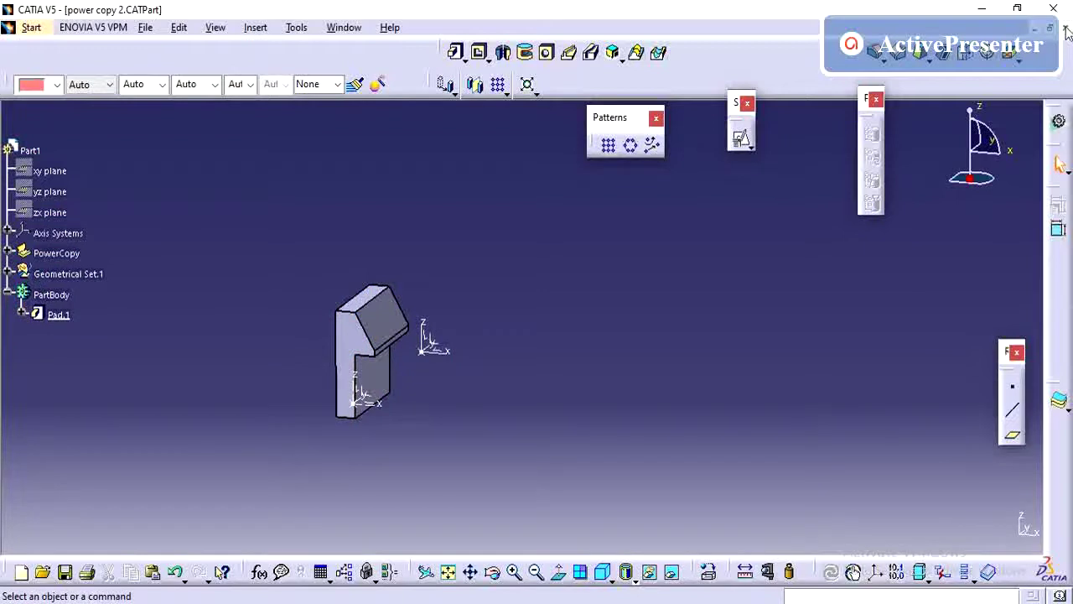
left_click(298, 26)
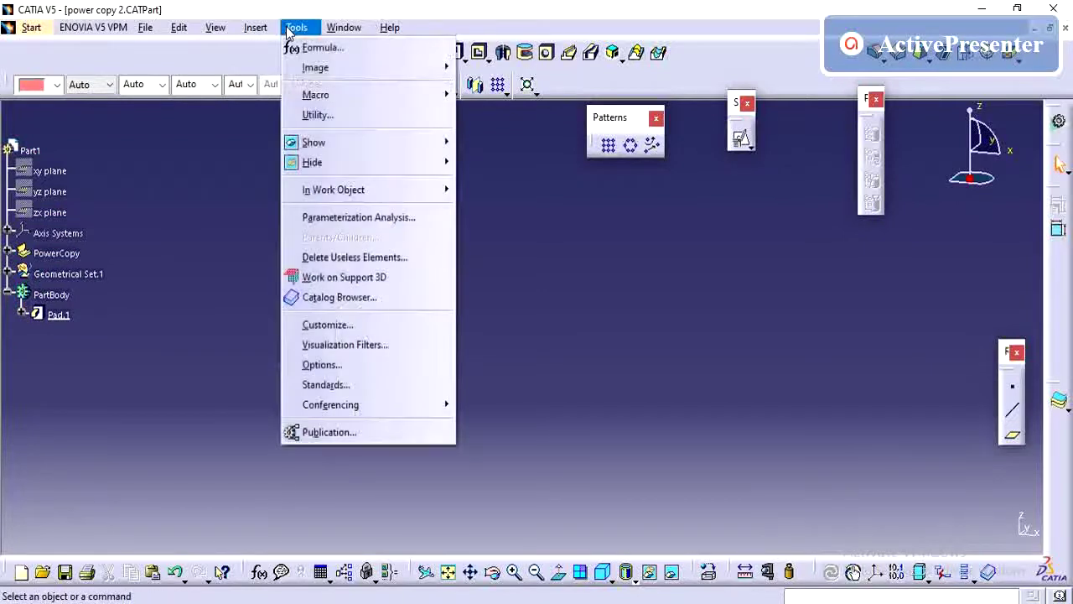
mouse_move(329, 33)
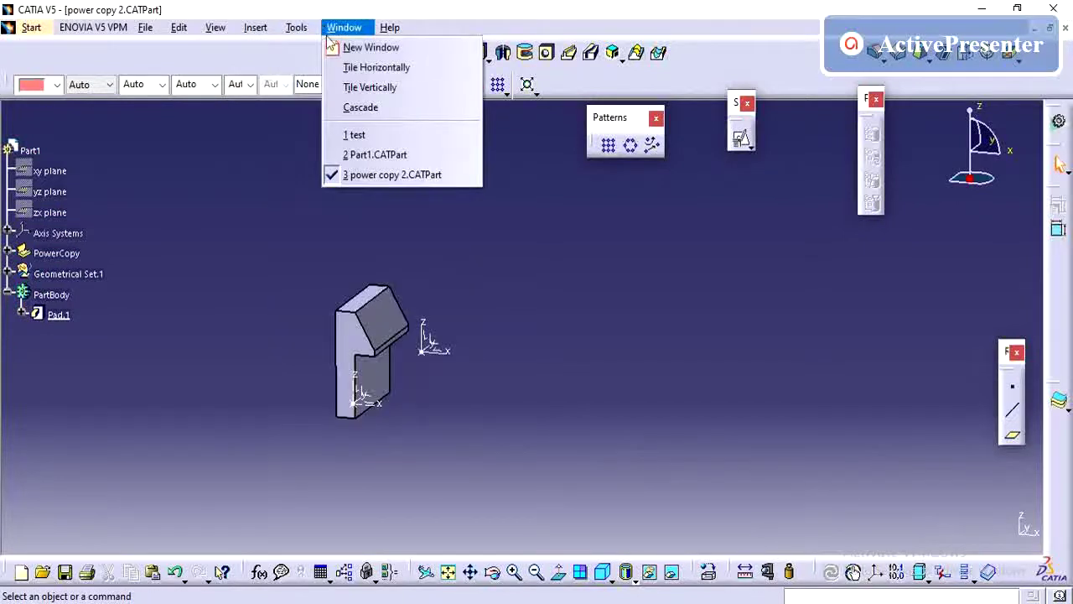
left_click(378, 156)
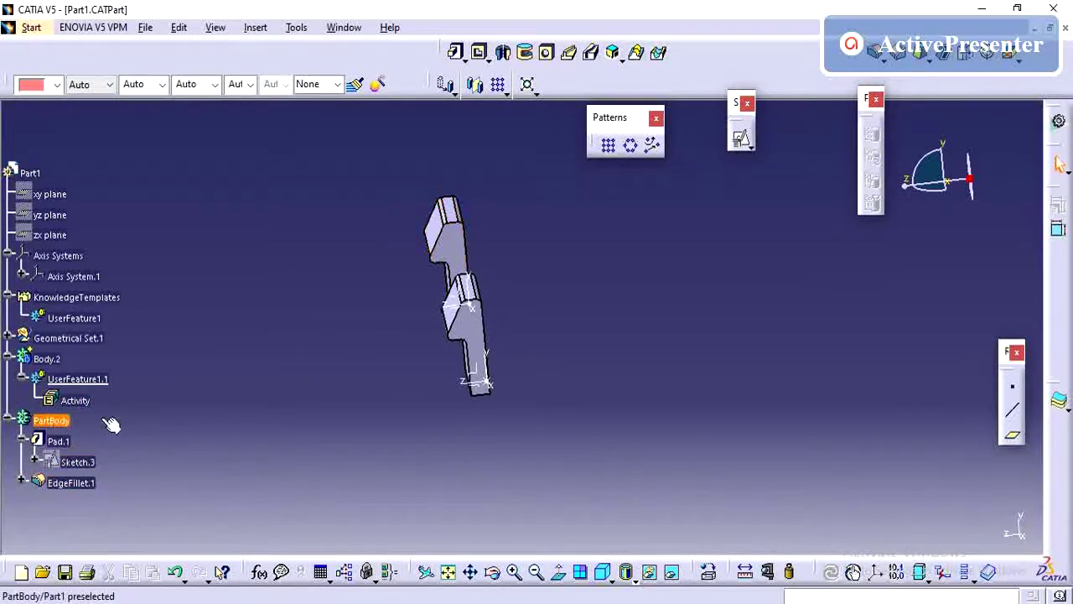
left_click(256, 27)
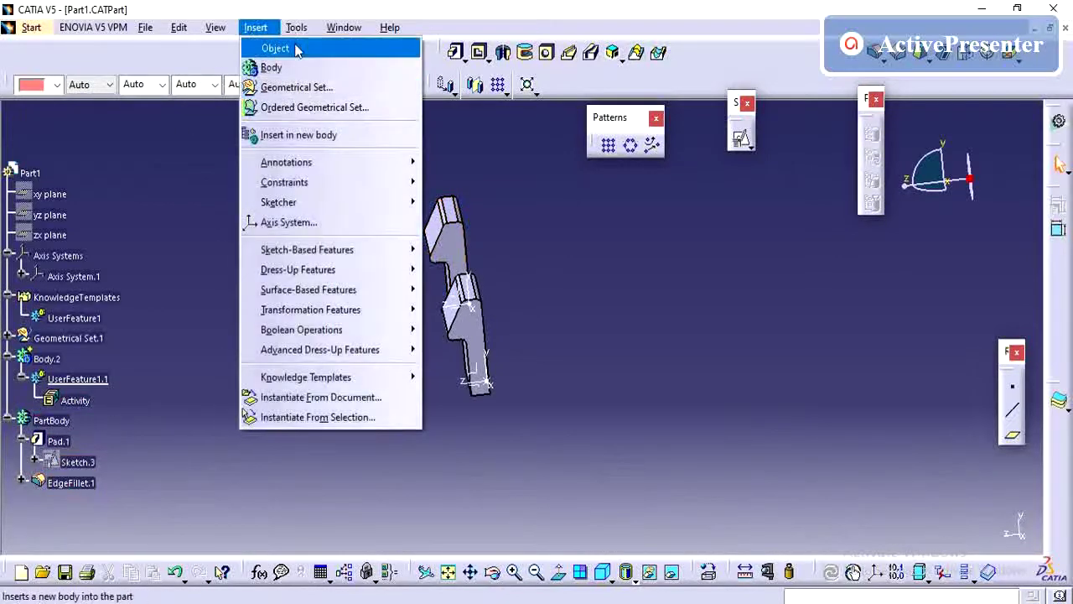
mouse_move(344, 27)
left_click(355, 134)
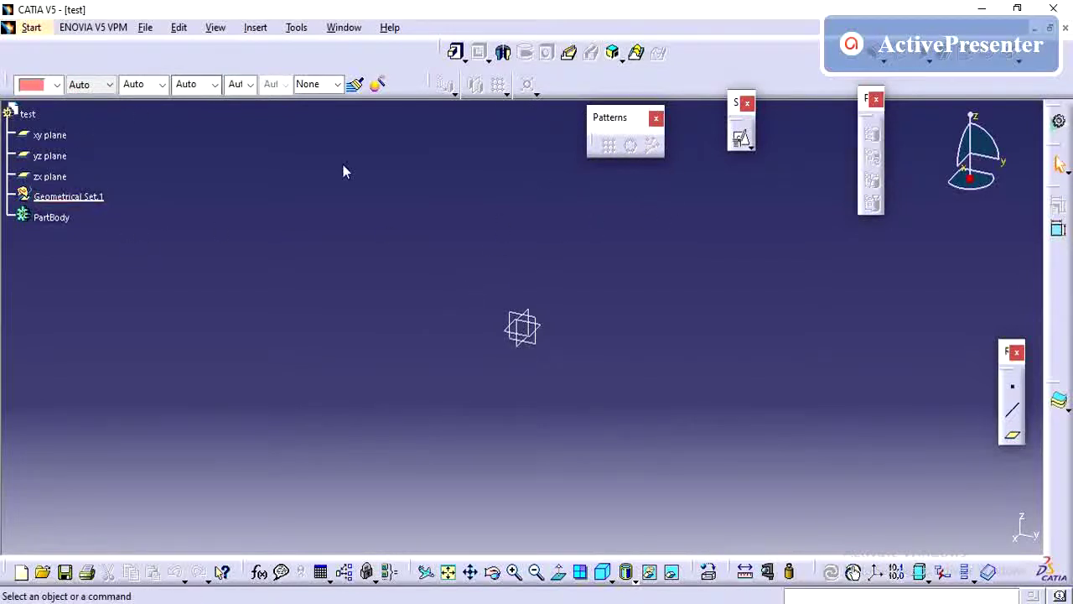
Step: Create Point.1 at 0mm, 0mm, 0mm and an axis system with Point.1 as origin
left_click(1012, 386)
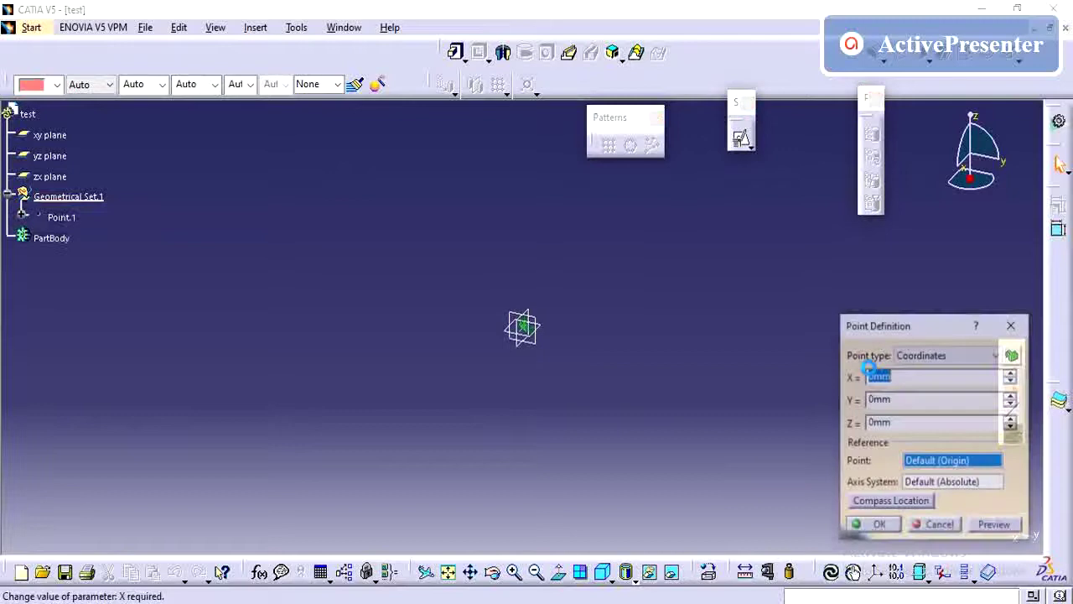
left_click(876, 524)
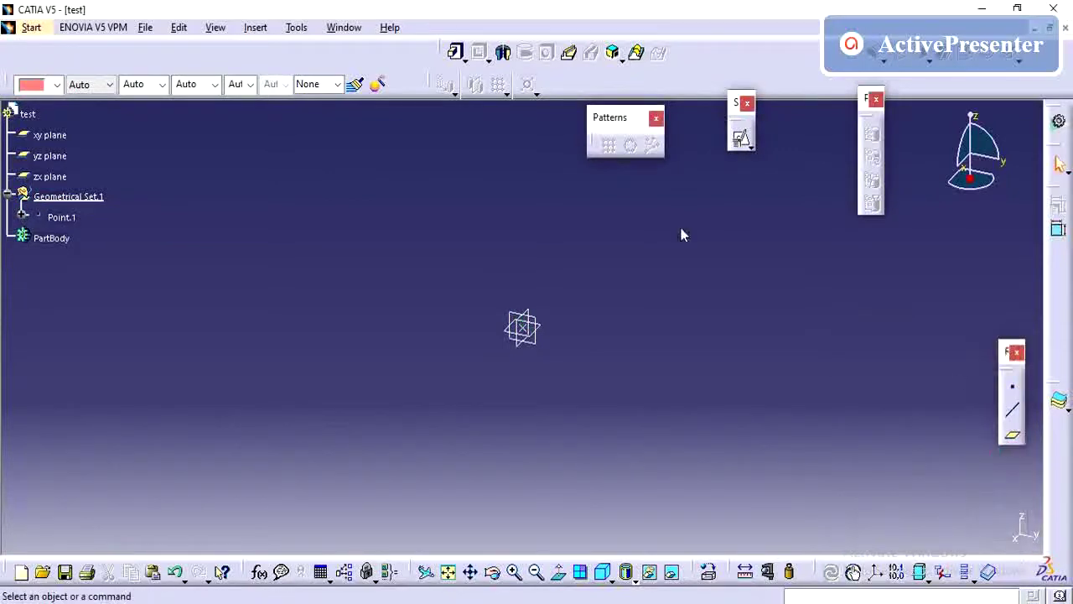
left_click(256, 27)
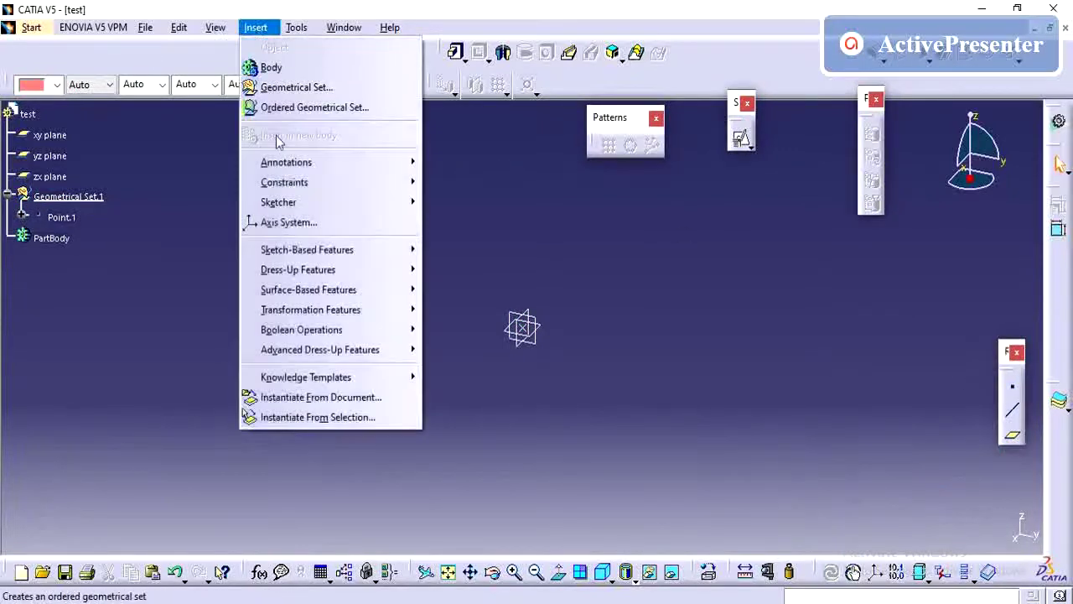
left_click(277, 221)
left_click(62, 237)
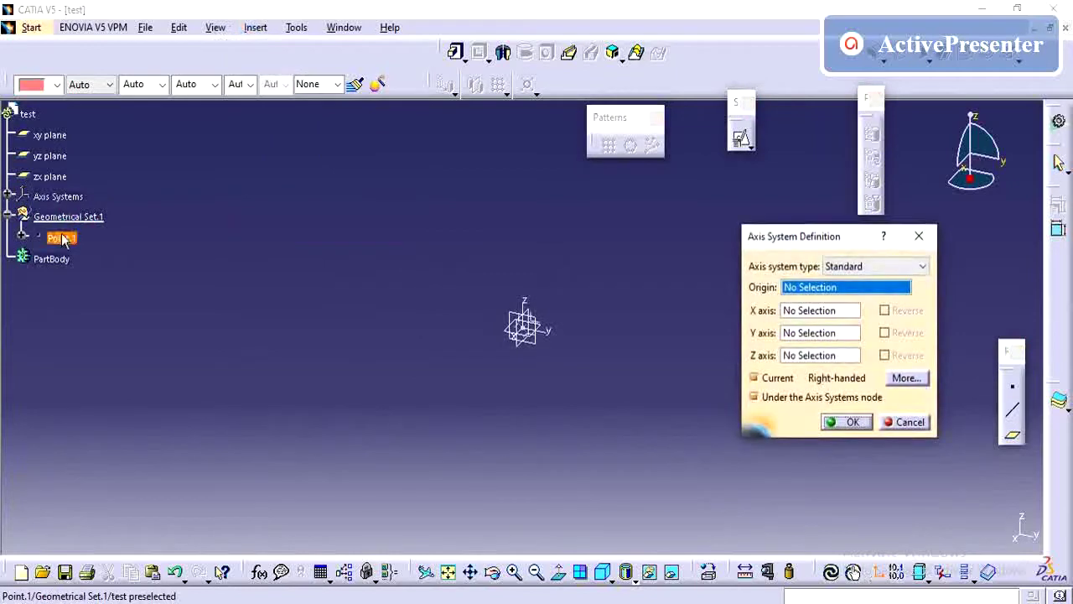
left_click(828, 423)
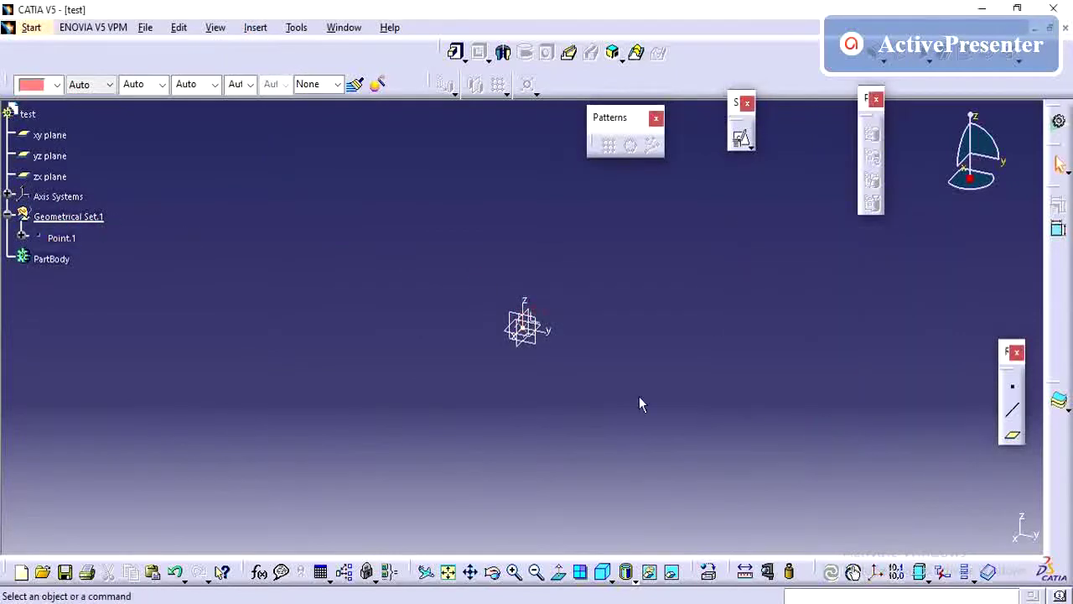
Step: Hide the xy, yz and zx reference planes together with Hide/Show
left_click(49, 176)
left_click(40, 134, "ctrl")
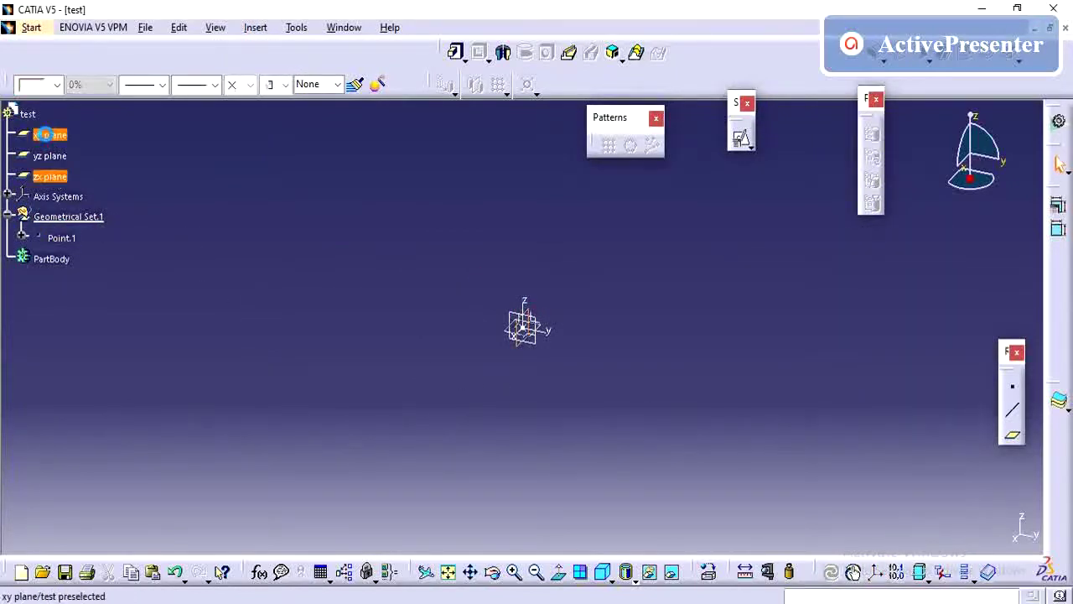
left_click(44, 134)
right_click(44, 134)
key("Escape")
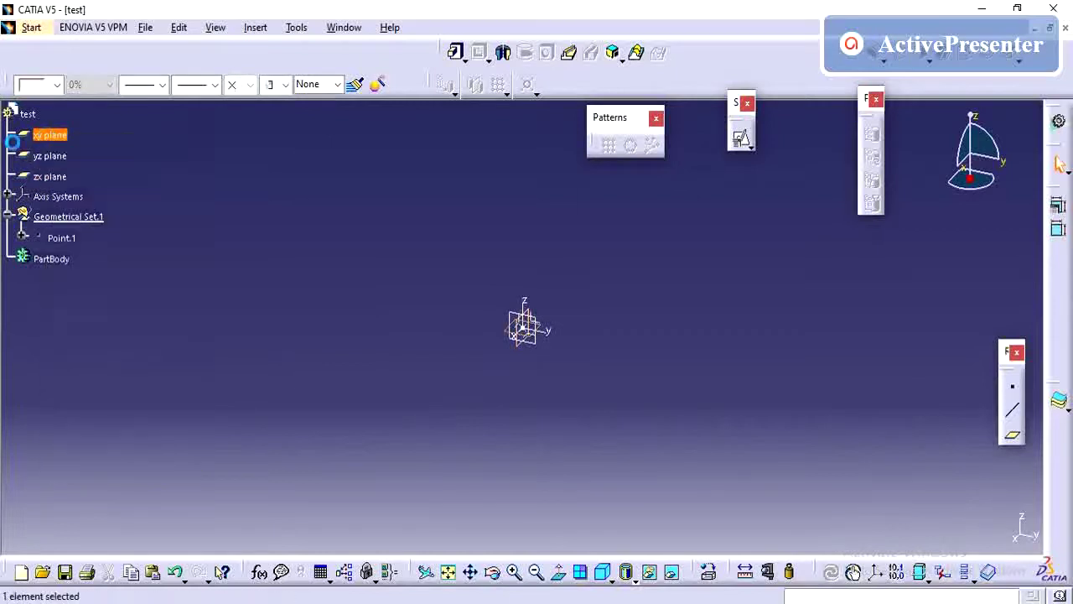
left_click(43, 176, "ctrl")
left_click(46, 155, "ctrl")
right_click(49, 175)
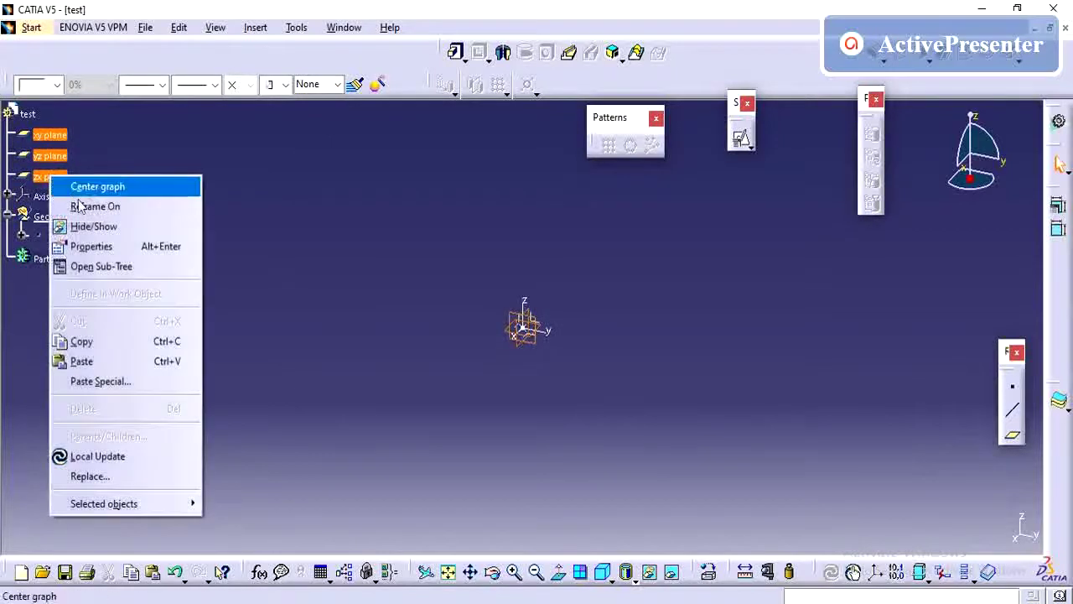
left_click(98, 227)
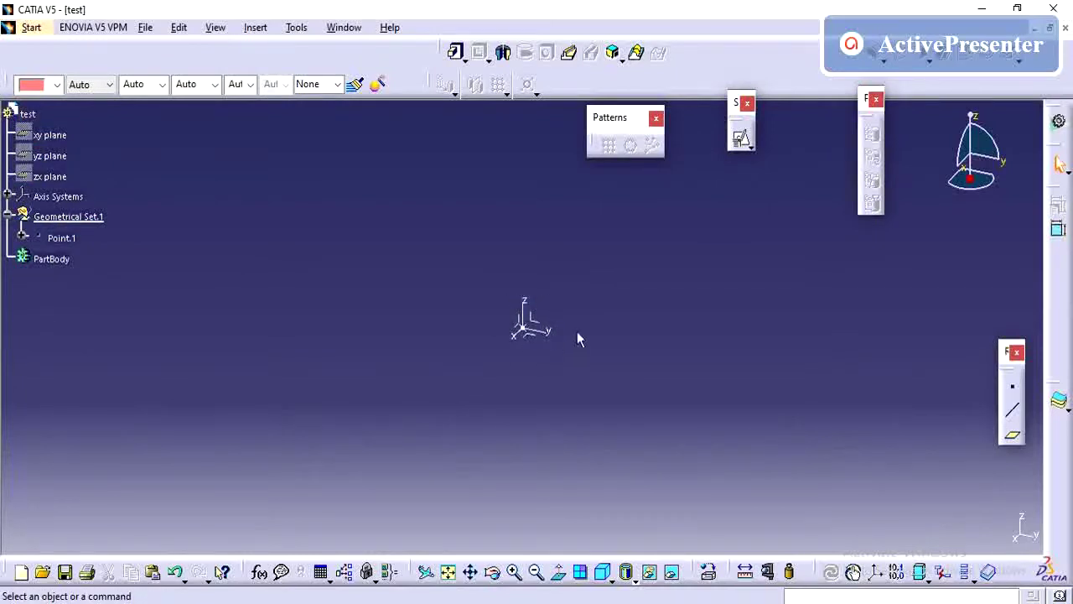
middle_click_drag(571, 346, 546, 369)
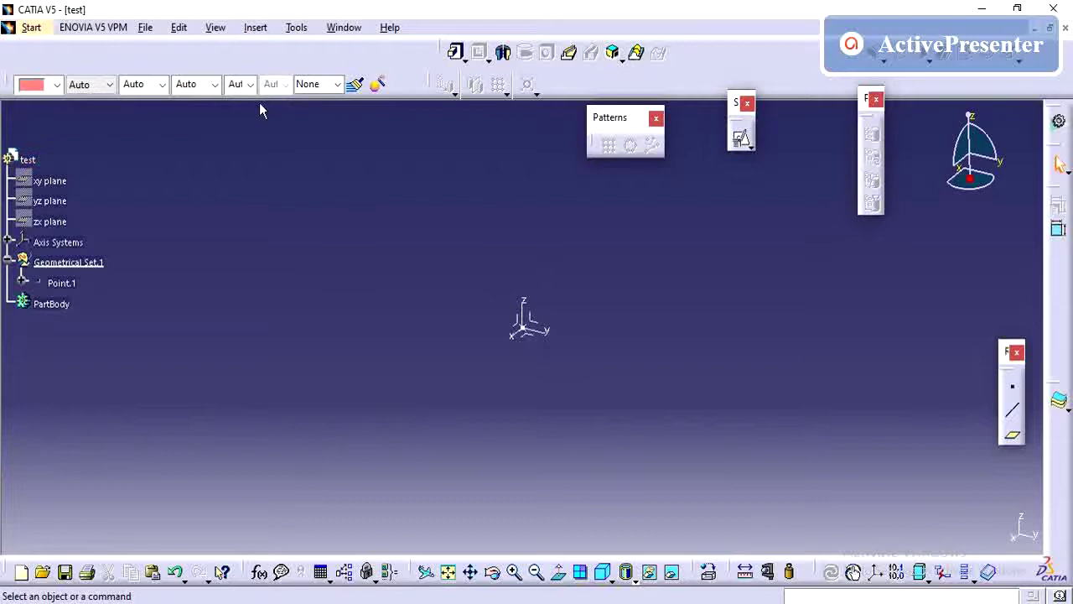
left_click(258, 30)
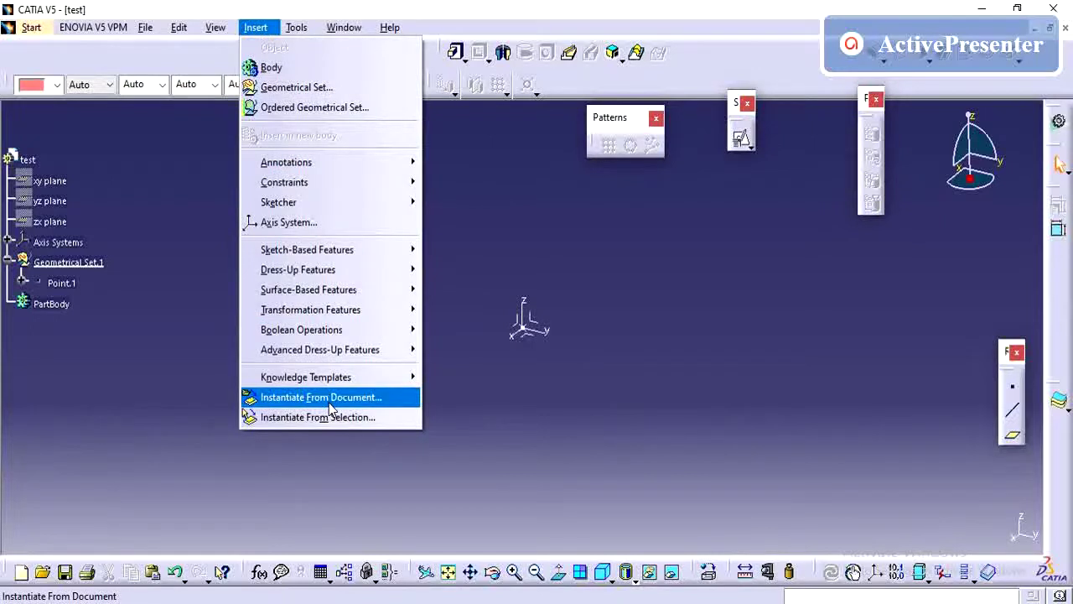
left_click(328, 399)
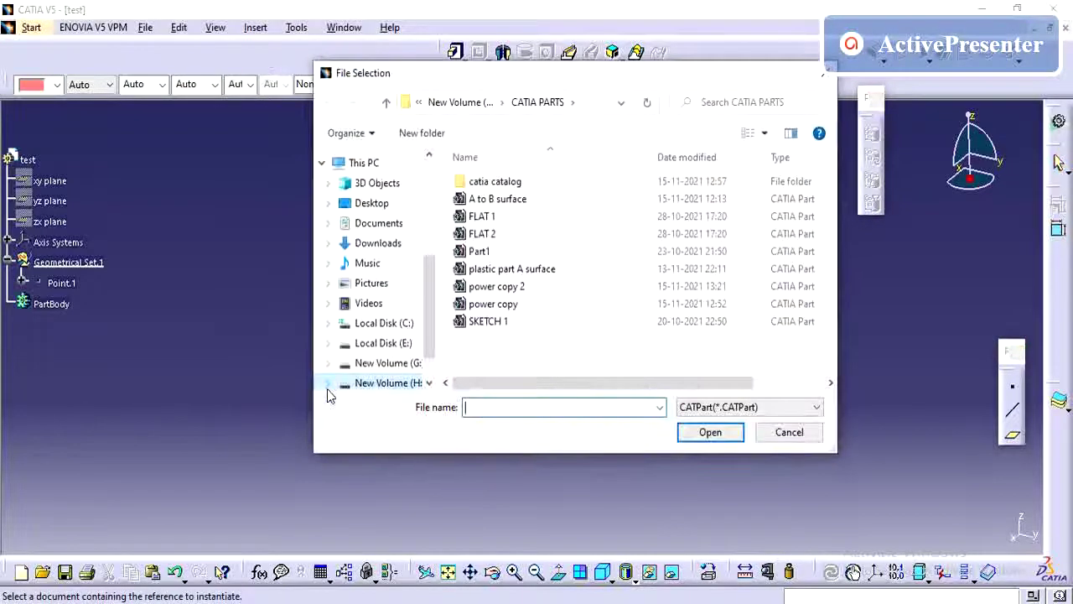
left_click(487, 289)
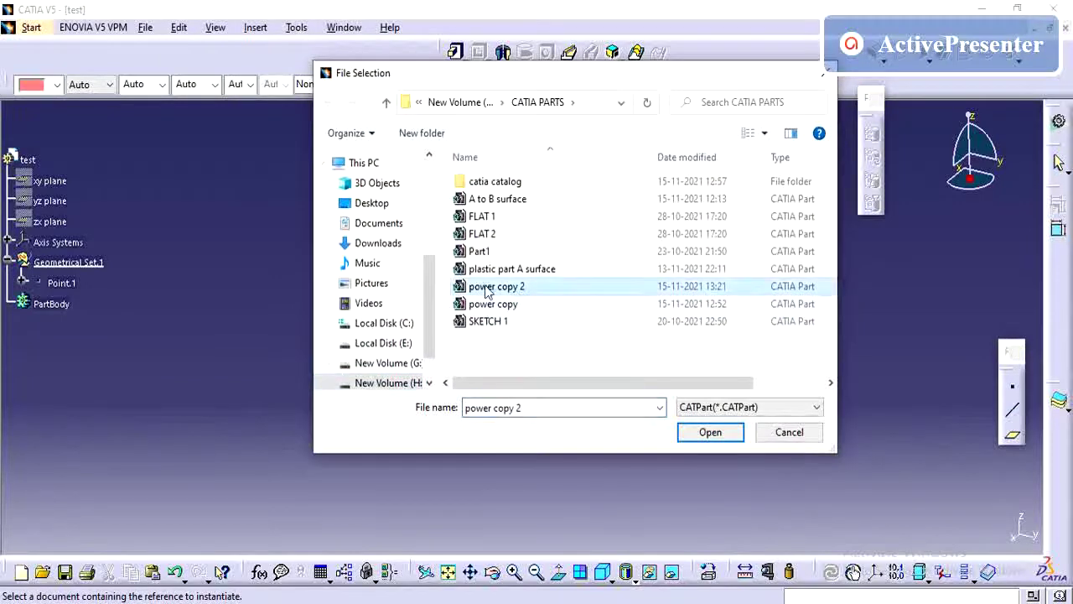
left_click(726, 440)
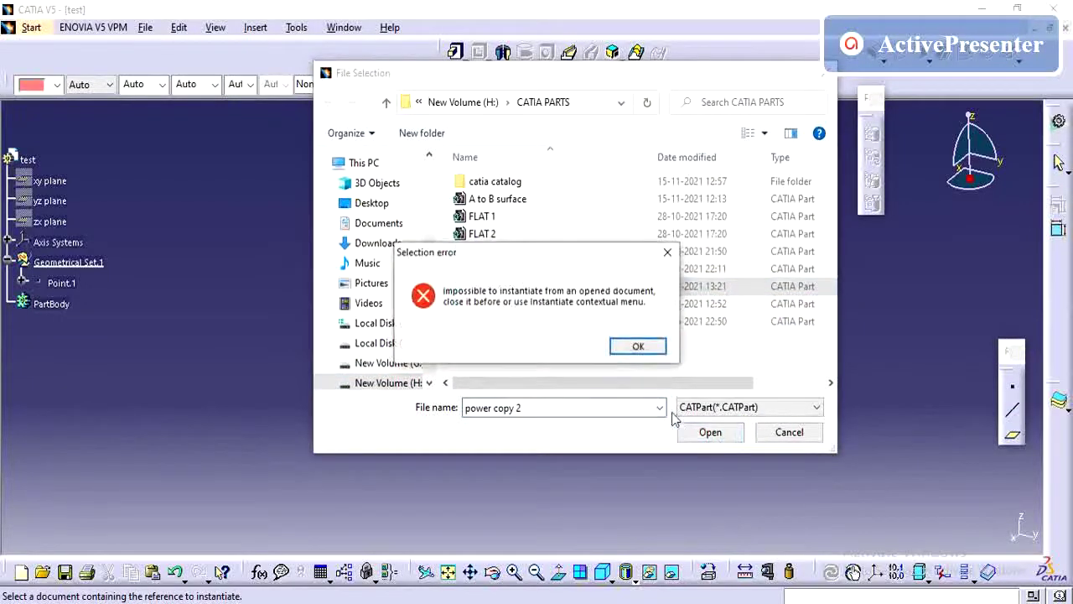
left_click(637, 347)
left_click(787, 434)
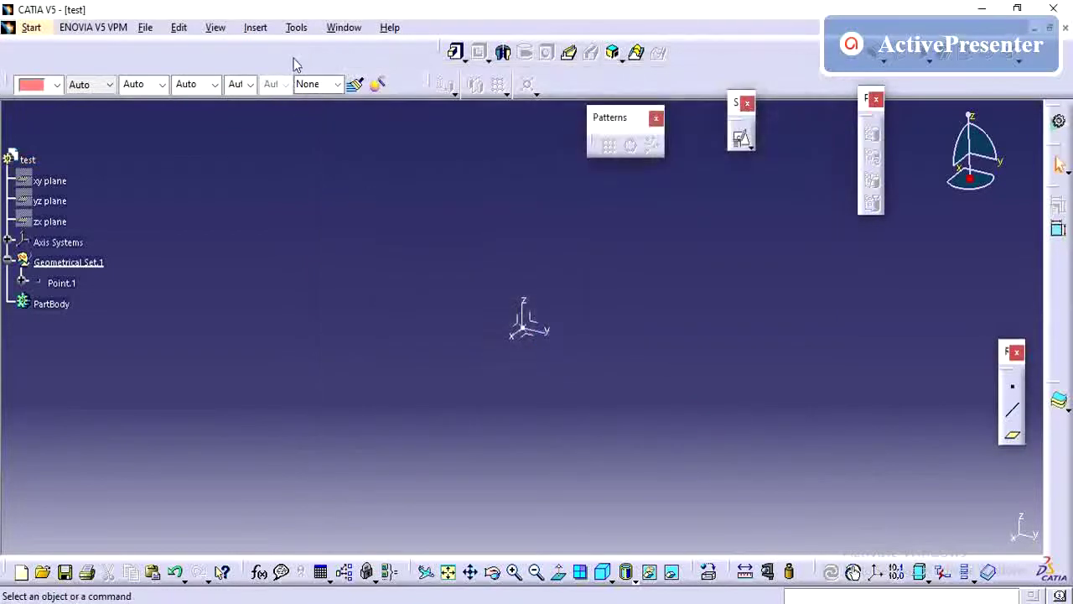
left_click(298, 27)
mouse_move(340, 27)
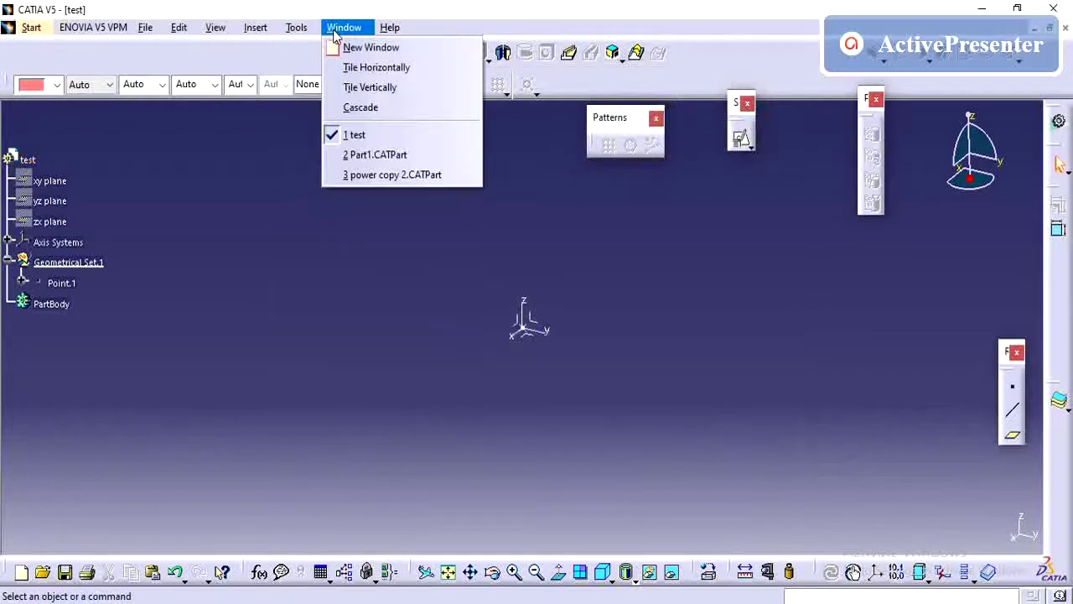
Step: Close power copy 2.CATPart, leaving test and Part1.CATPart as the open documents
left_click(392, 174)
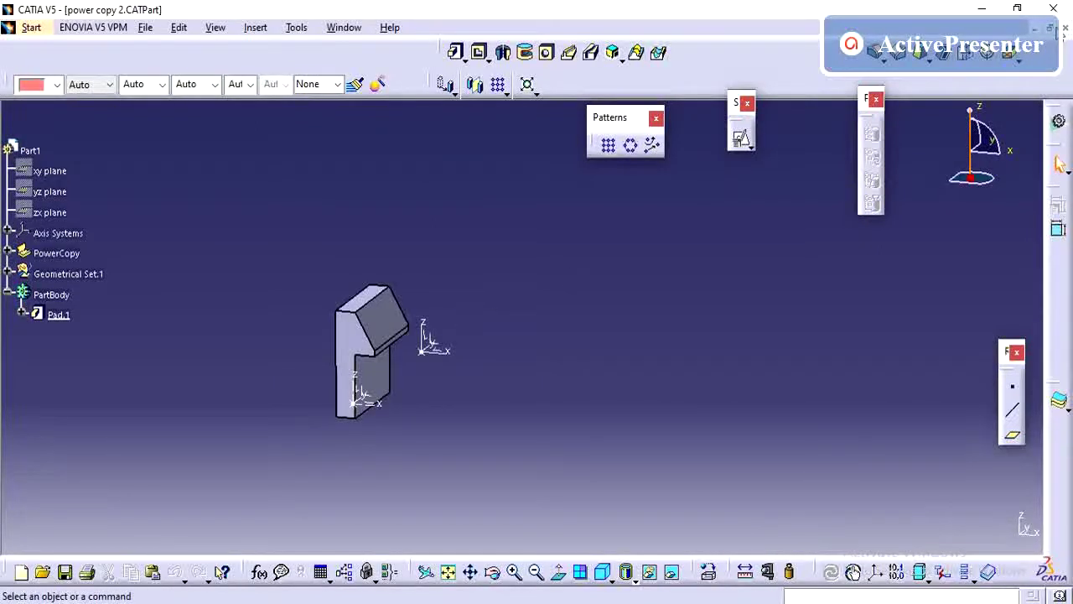
left_click(1065, 29)
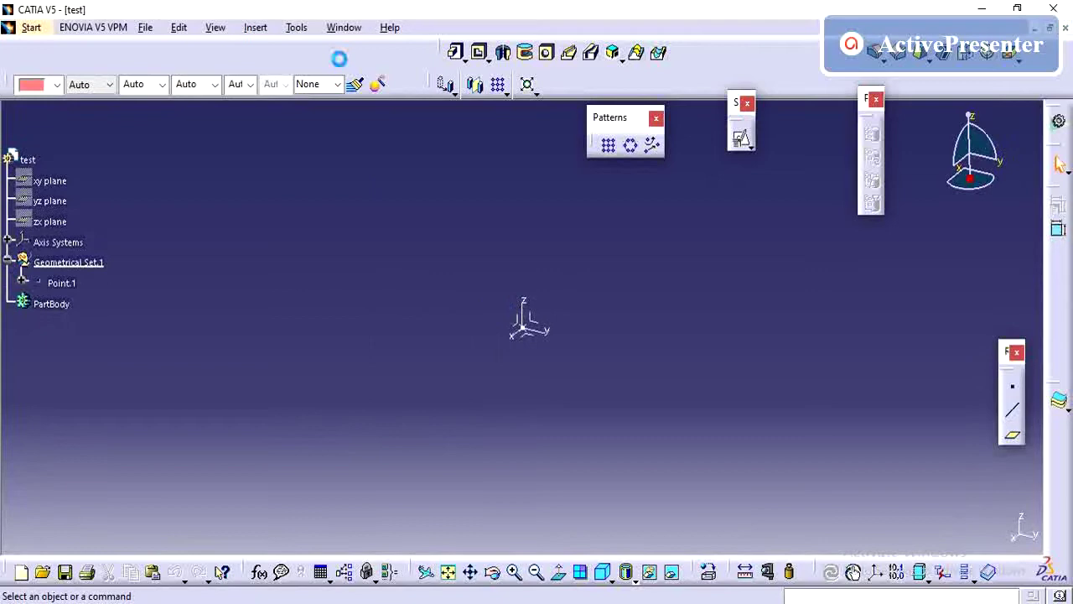
left_click(299, 30)
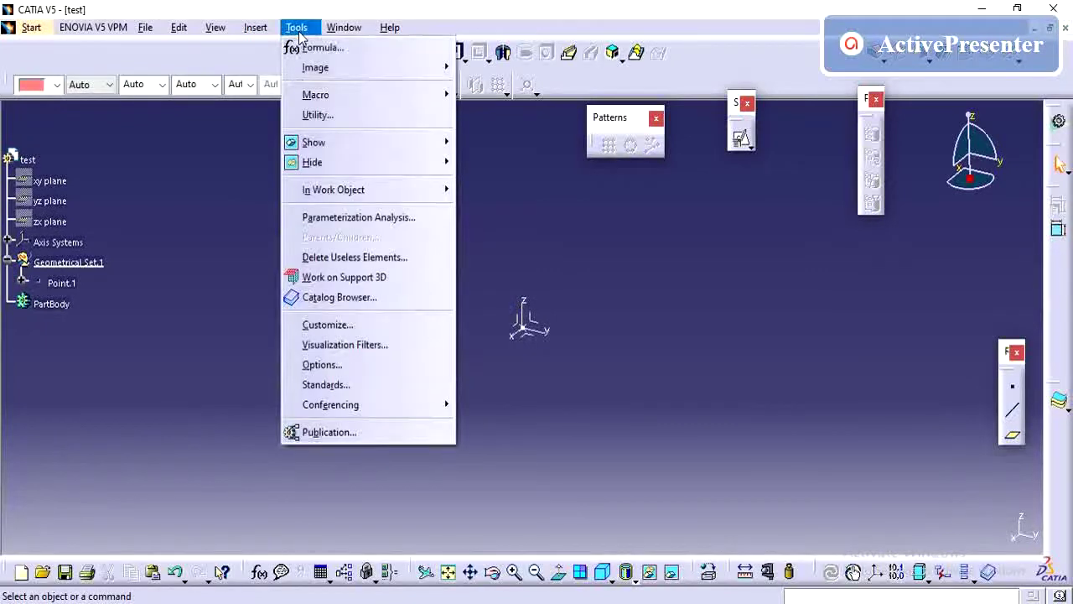
left_click(344, 30)
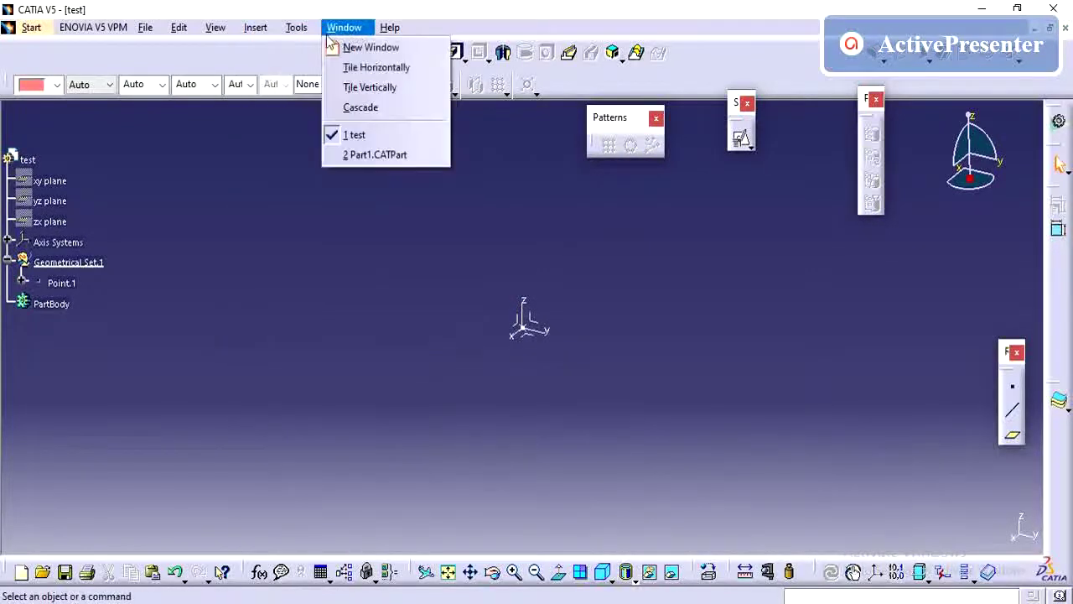
left_click(256, 28)
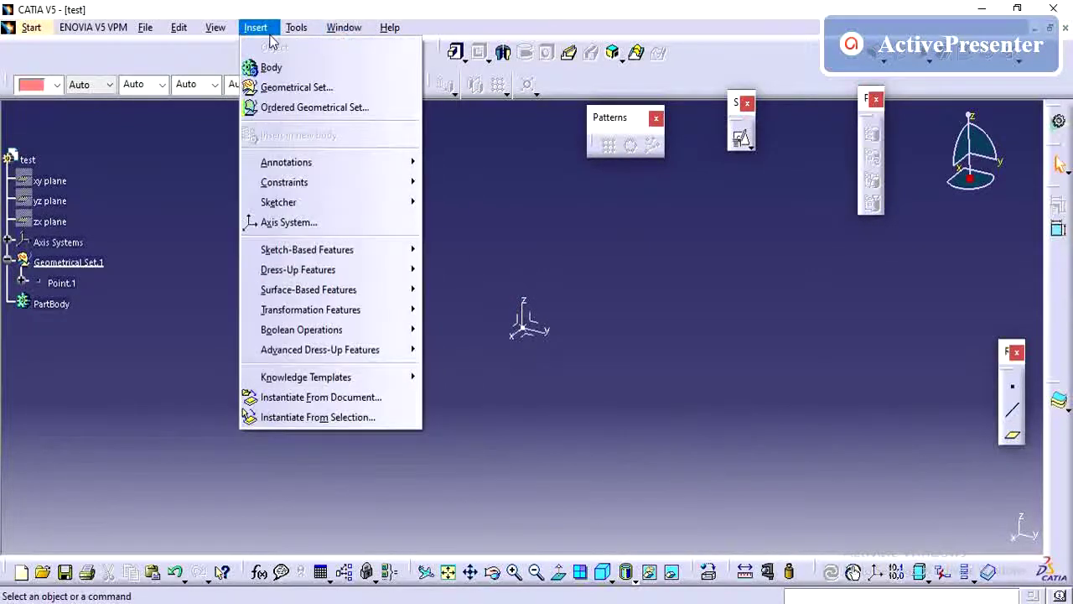
Step: Load power copy 2 as the source document for Instantiate From Document
left_click(342, 397)
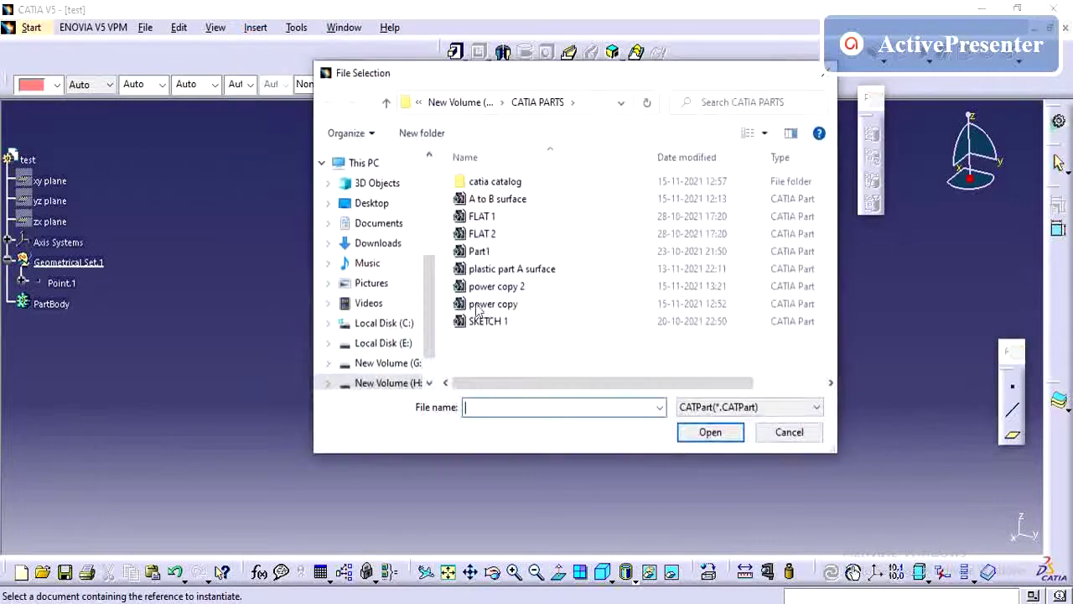
left_click(513, 286)
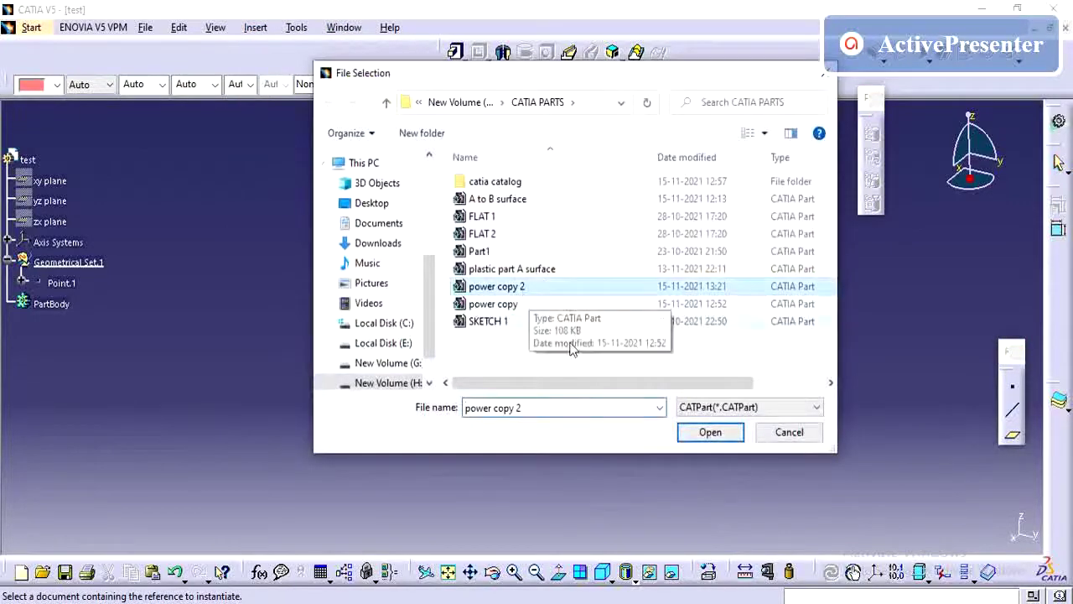
left_click(711, 431)
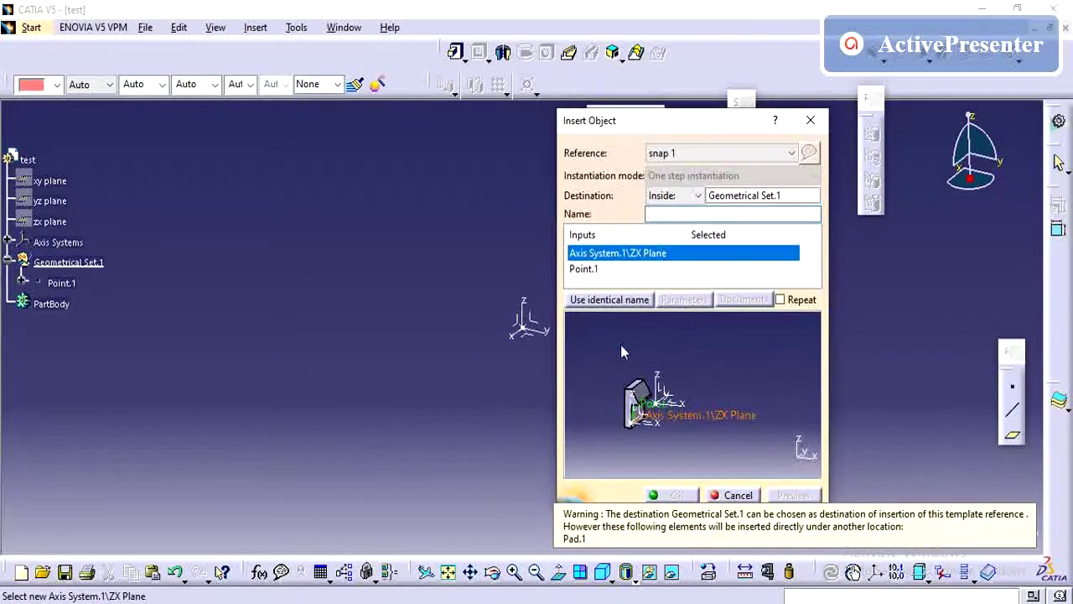
left_click_drag(653, 127, 712, 116)
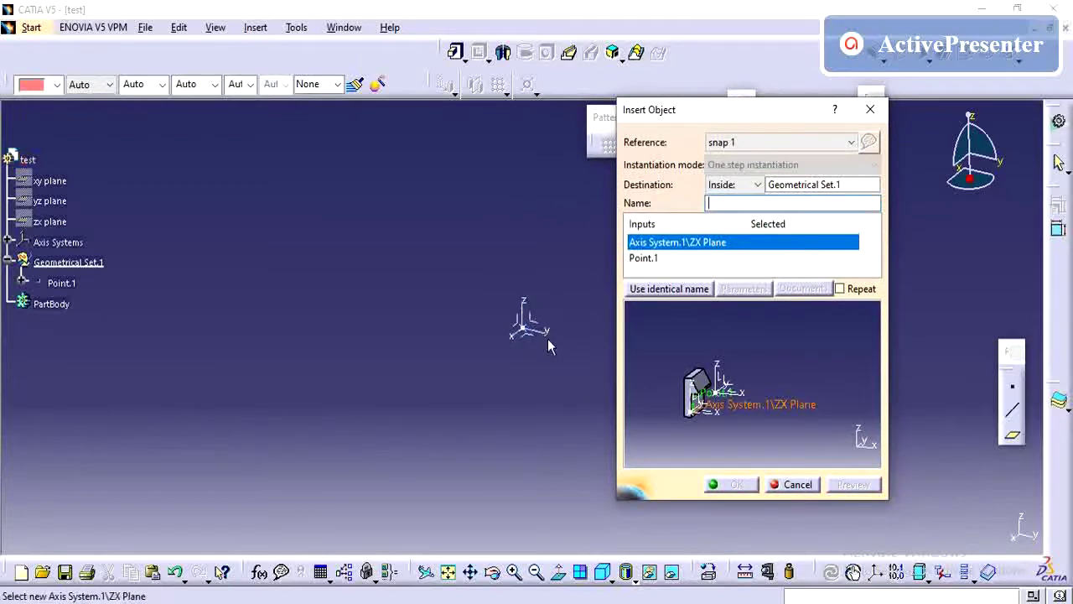
Step: Map snap 1's inputs to the ZX plane and Point.1 and insert the padded block
left_click(422, 304)
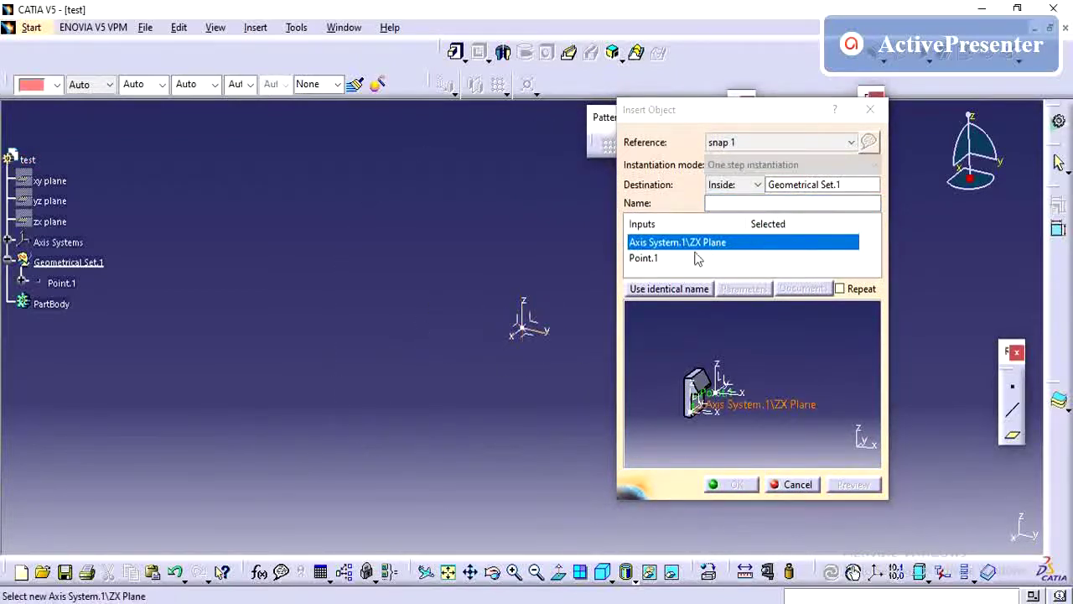
left_click(518, 324)
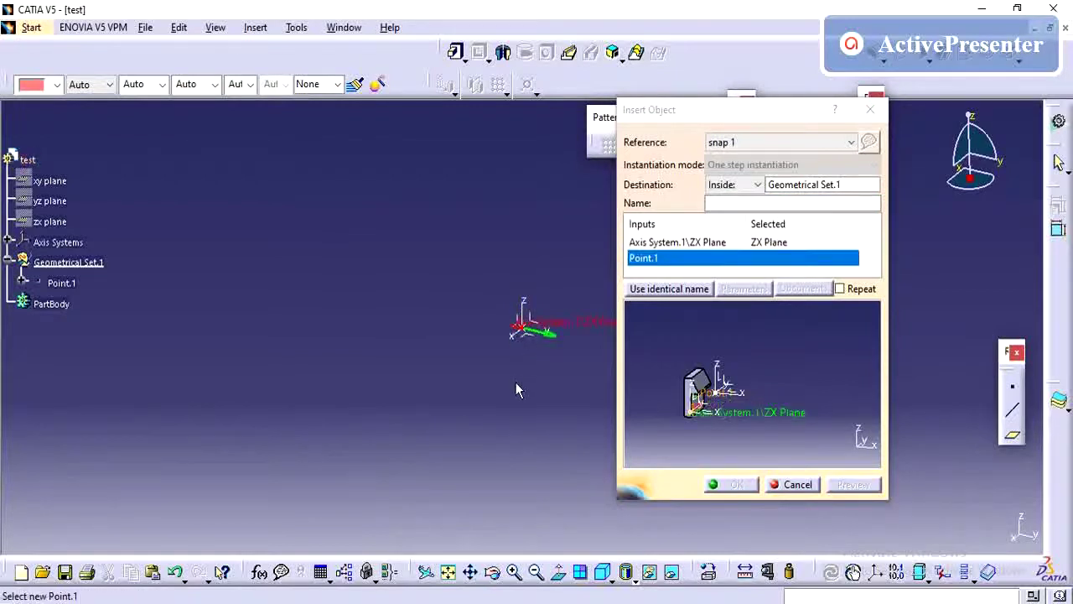
left_click(636, 267)
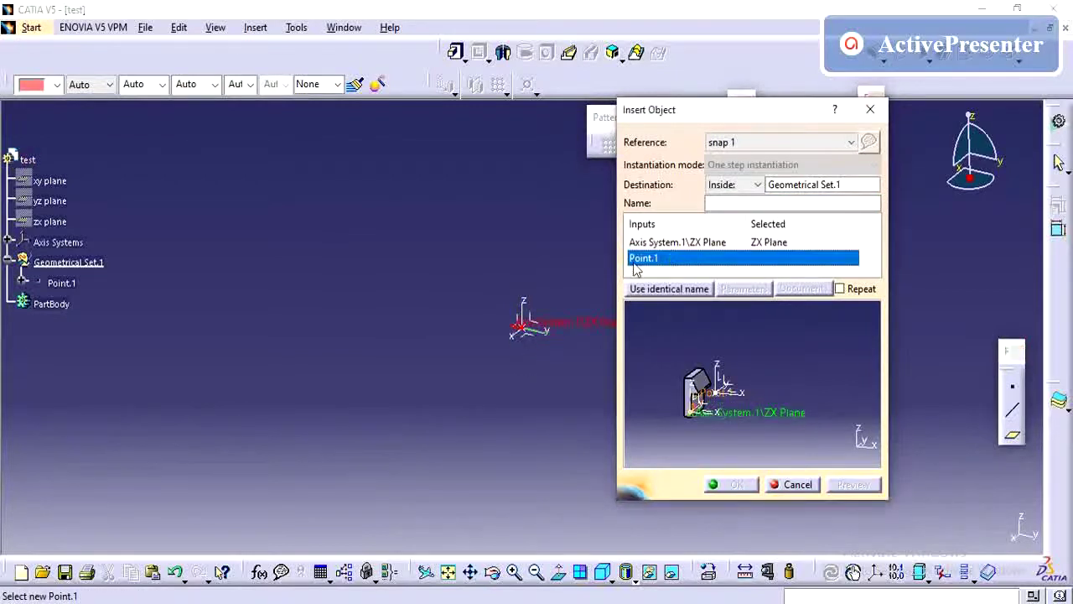
left_click(60, 282)
left_click(732, 490)
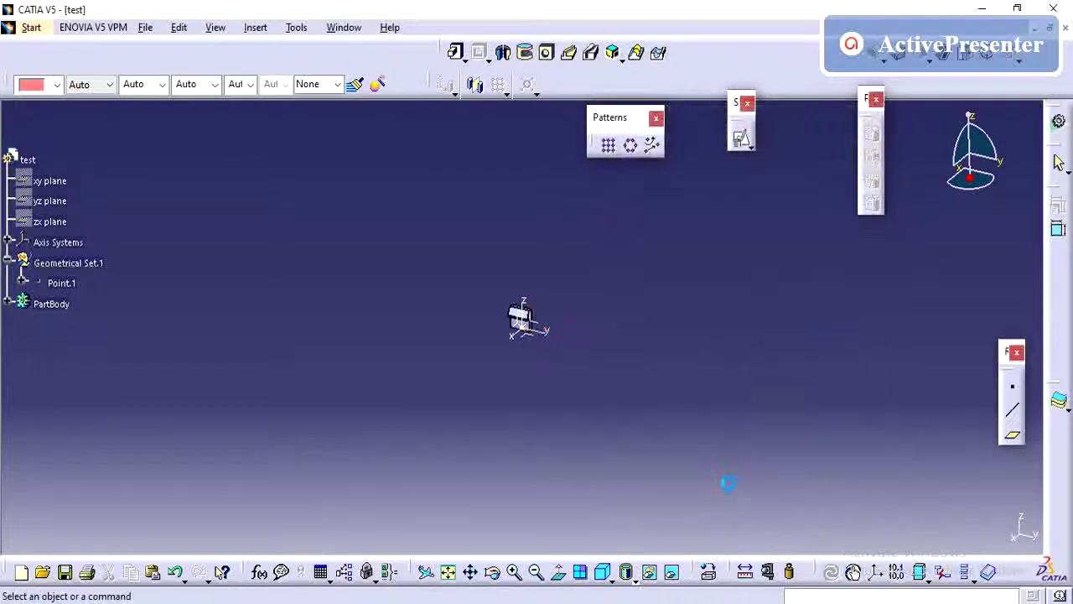
middle_click_drag(546, 419, 577, 214)
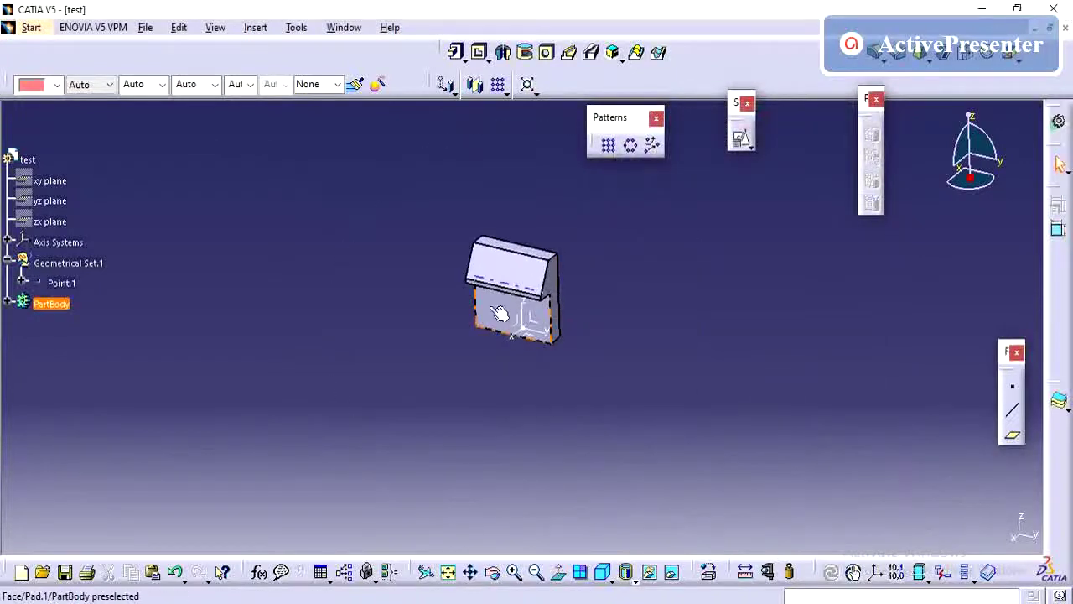
Step: Expand PartBody, then show and re-hide Sketch.1 under Pad.1
left_click(6, 300)
right_click(72, 343)
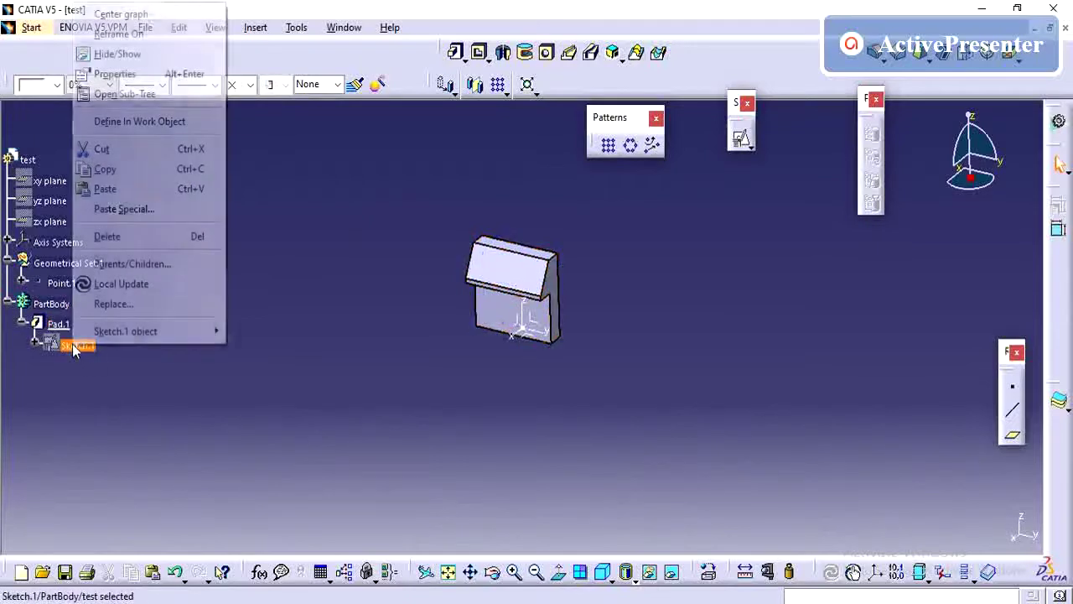
left_click(113, 53)
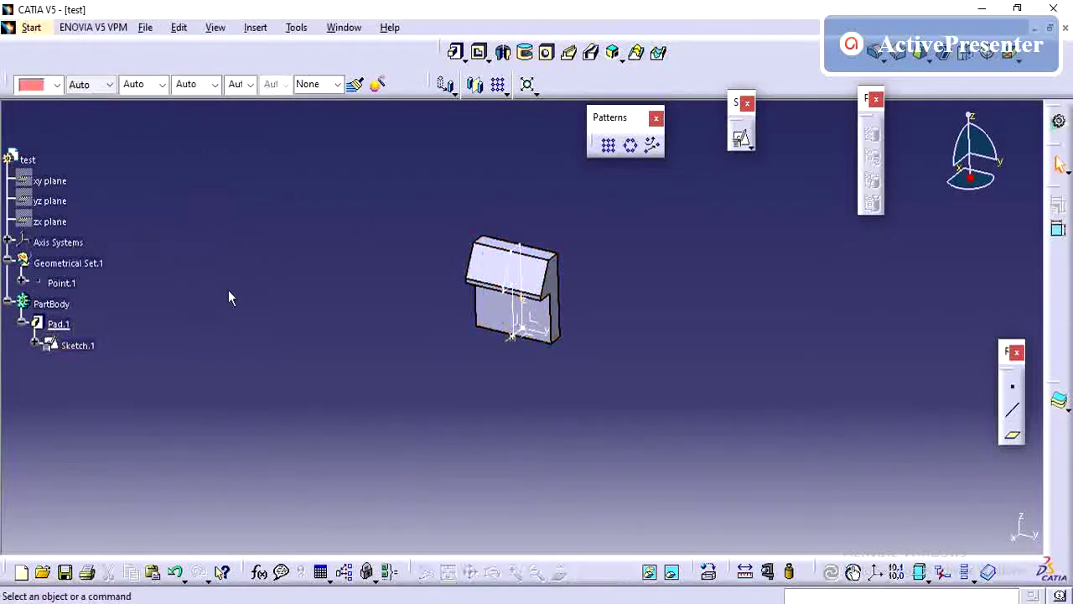
right_click(74, 345)
left_click(109, 54)
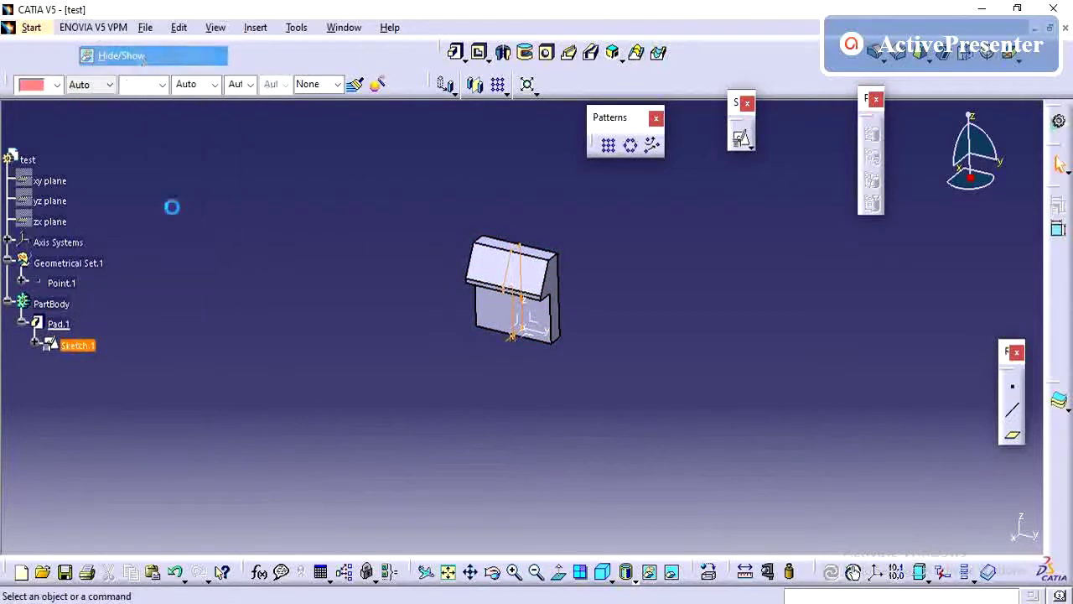
Step: Browse the Tools and Insert menus without choosing a command
left_click(298, 28)
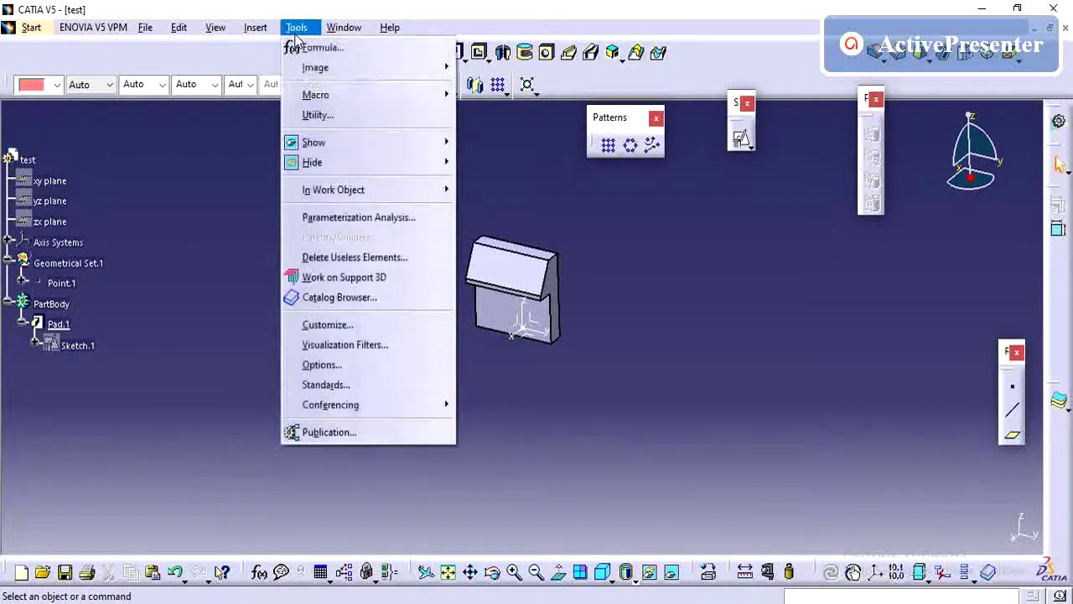
mouse_move(256, 28)
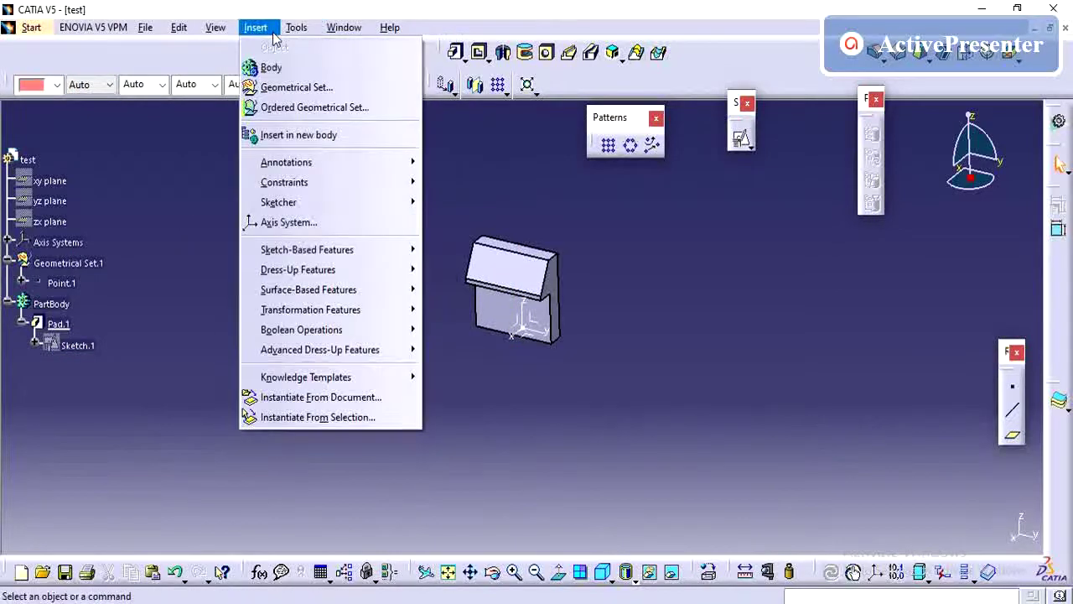
mouse_move(338, 379)
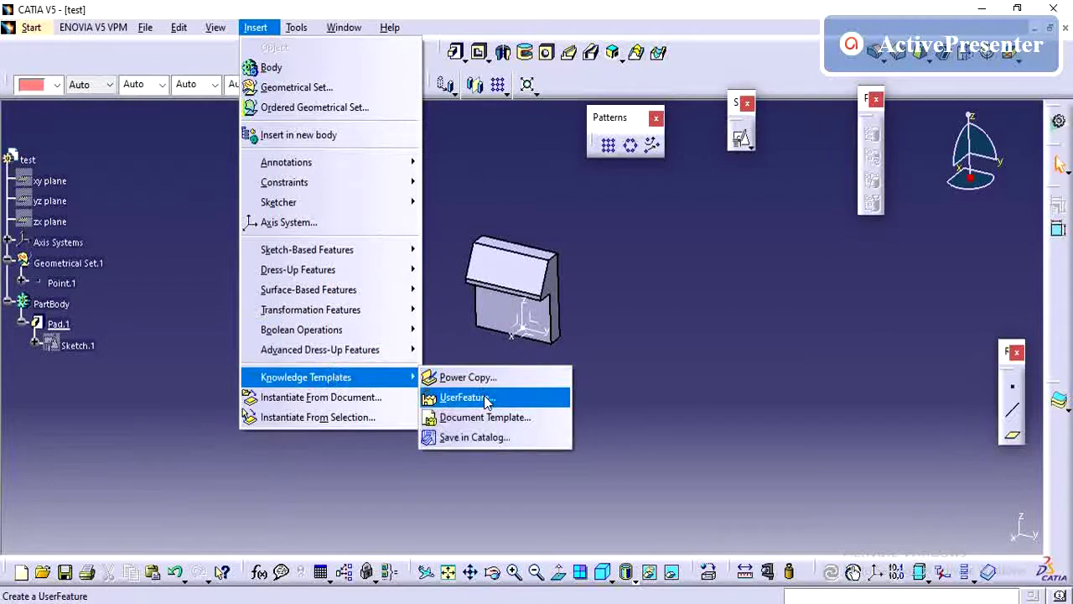
left_click(183, 219)
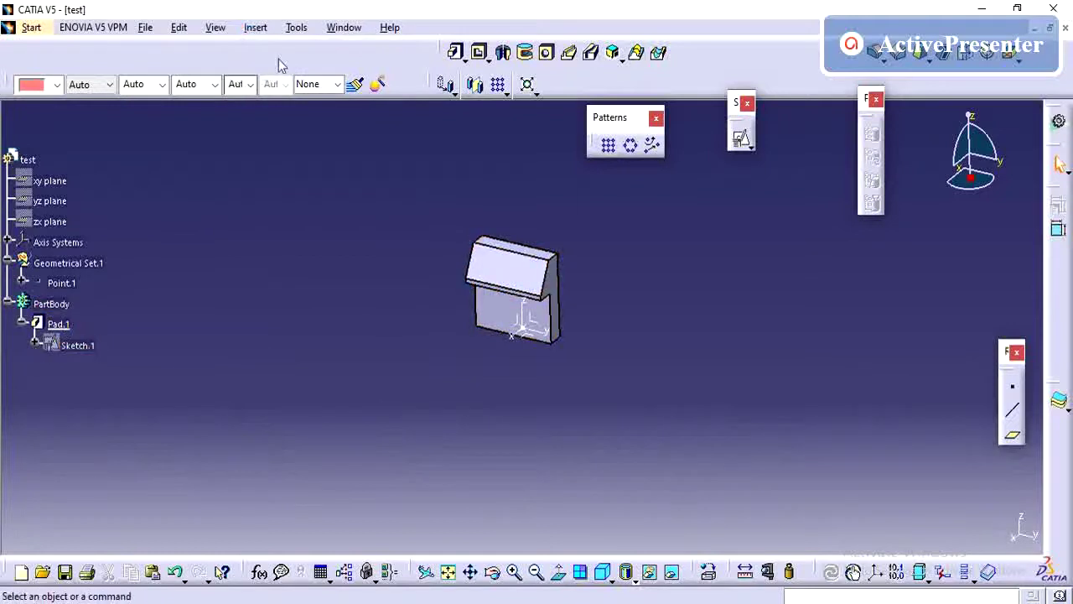
left_click(297, 27)
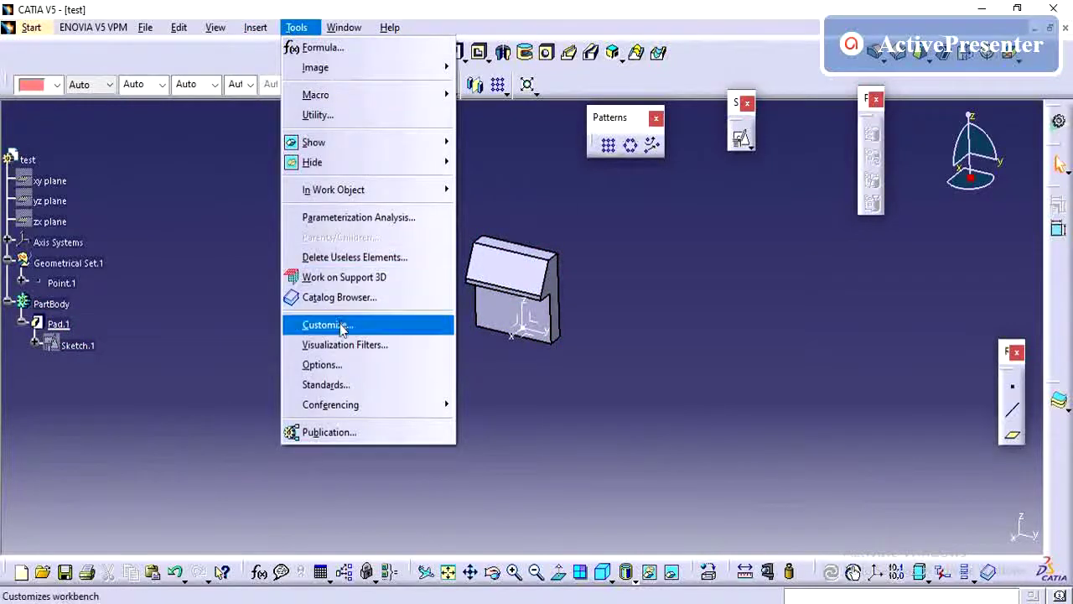
Step: Switch to the Part1 document from the Window menu
mouse_move(344, 26)
left_click(385, 158)
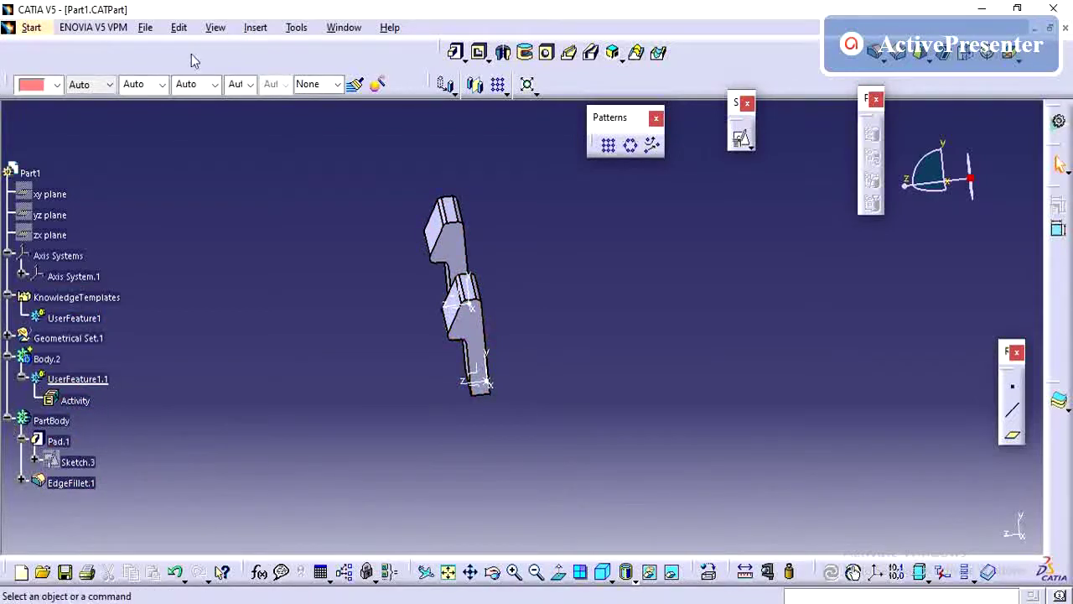
left_click(256, 27)
Step: Start a new UserFeature with Pad.1 and EdgeFillet.1 as its components
mouse_move(296, 27)
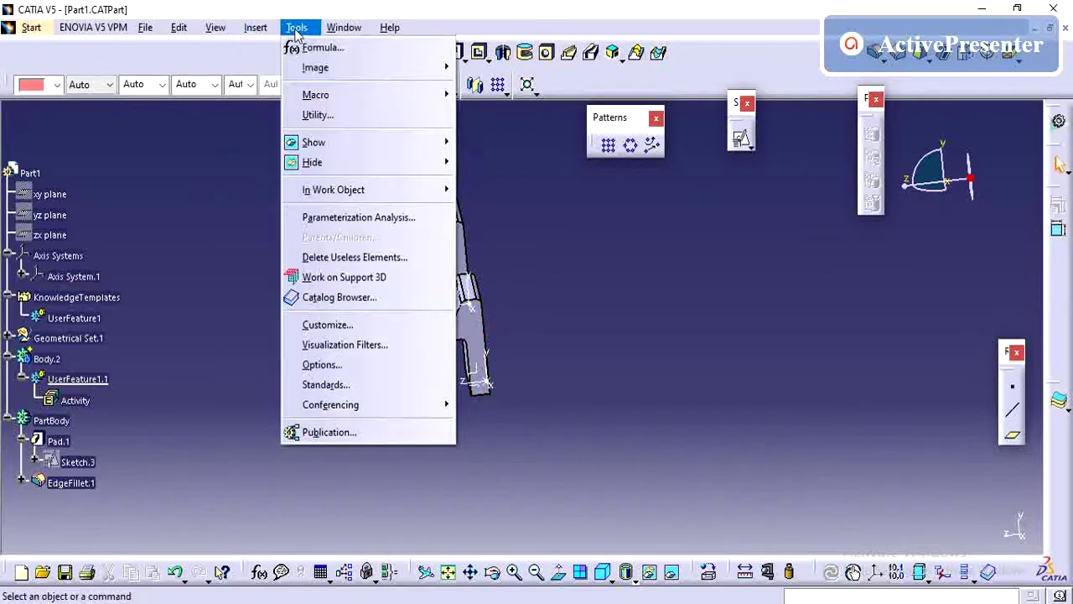
mouse_move(382, 404)
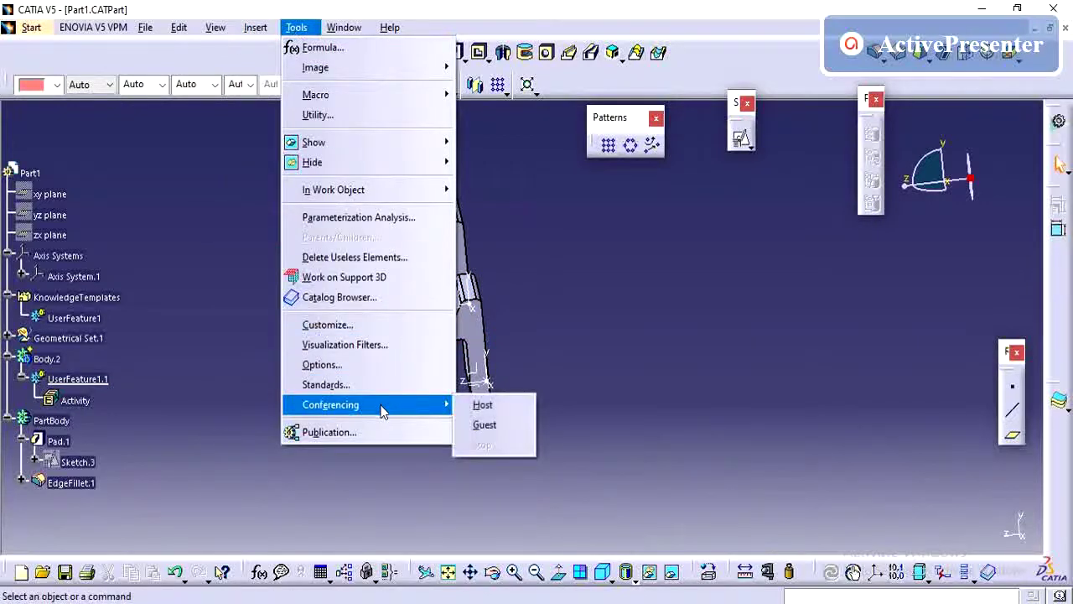
mouse_move(256, 28)
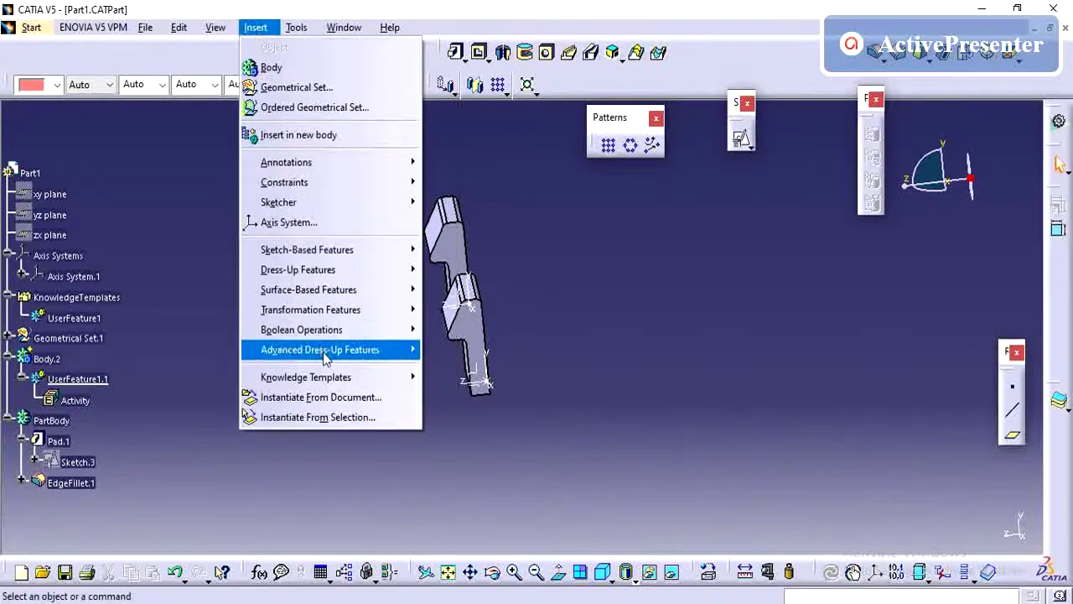
mouse_move(343, 378)
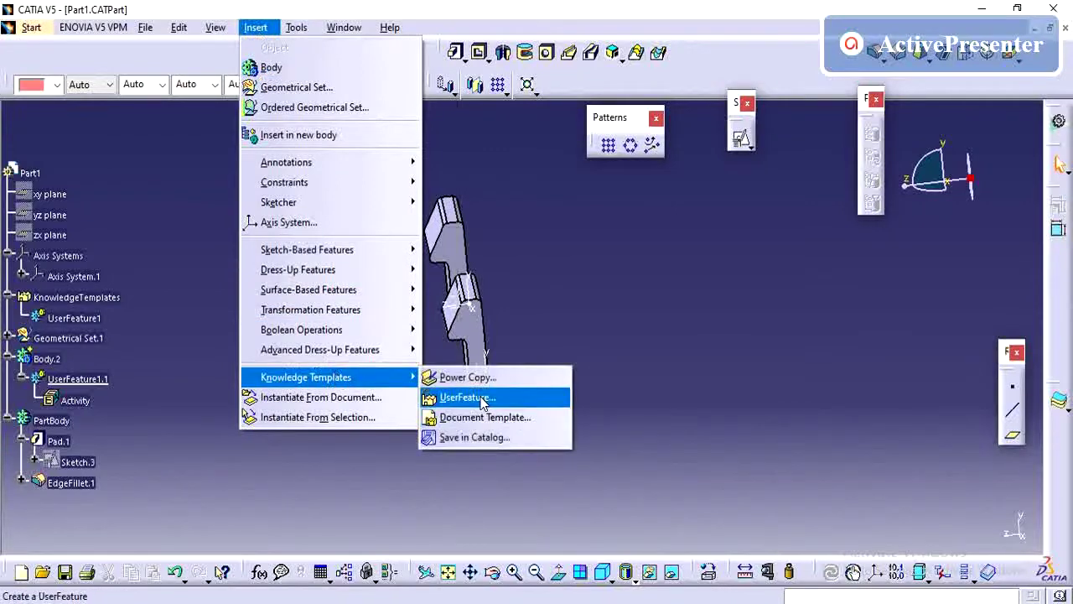
left_click(478, 397)
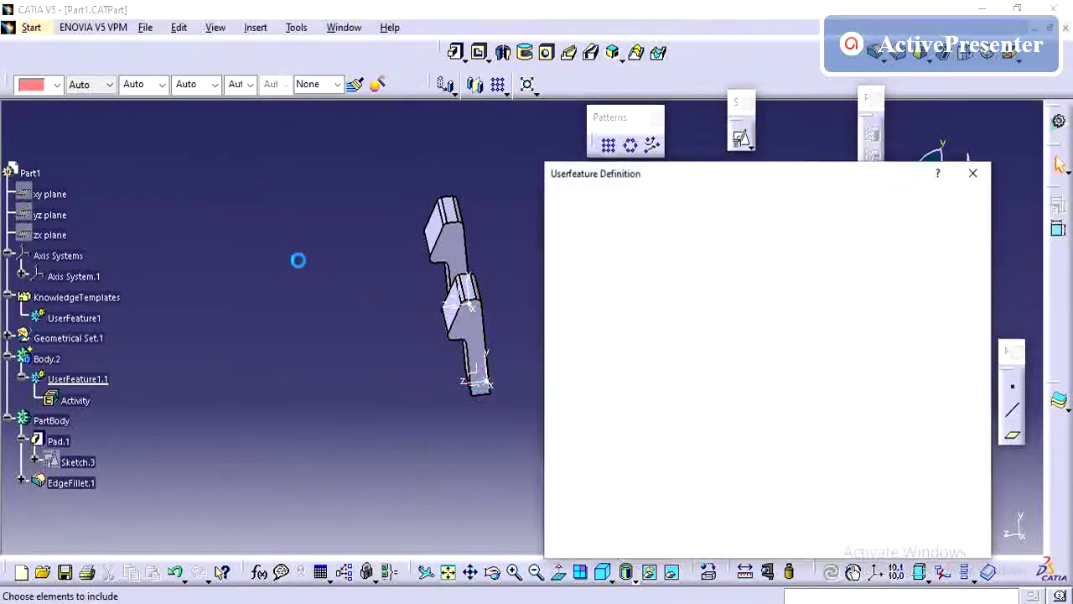
left_click(64, 442)
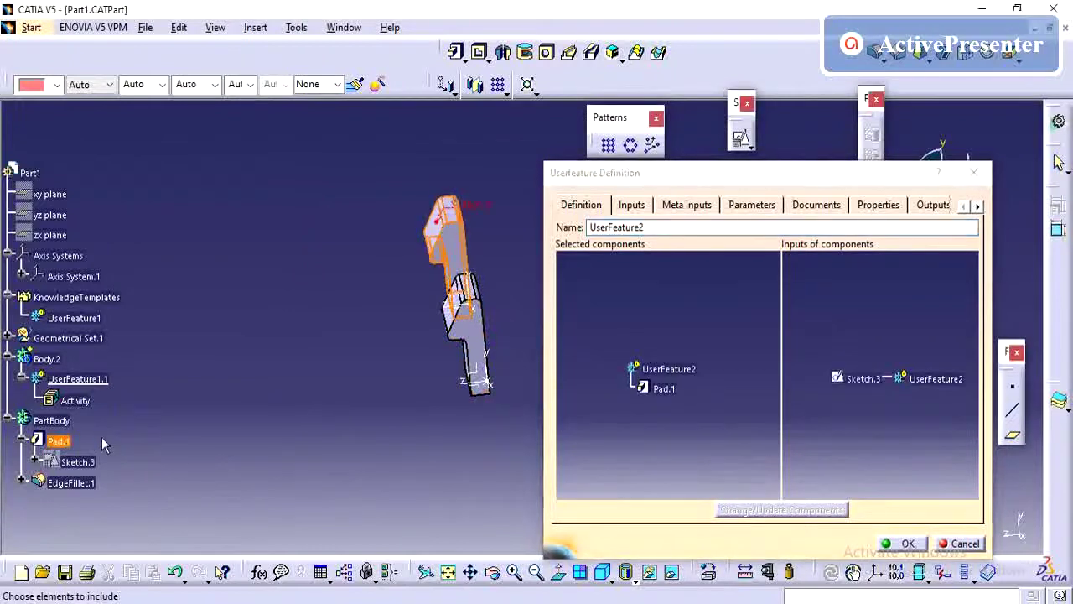
left_click(83, 484)
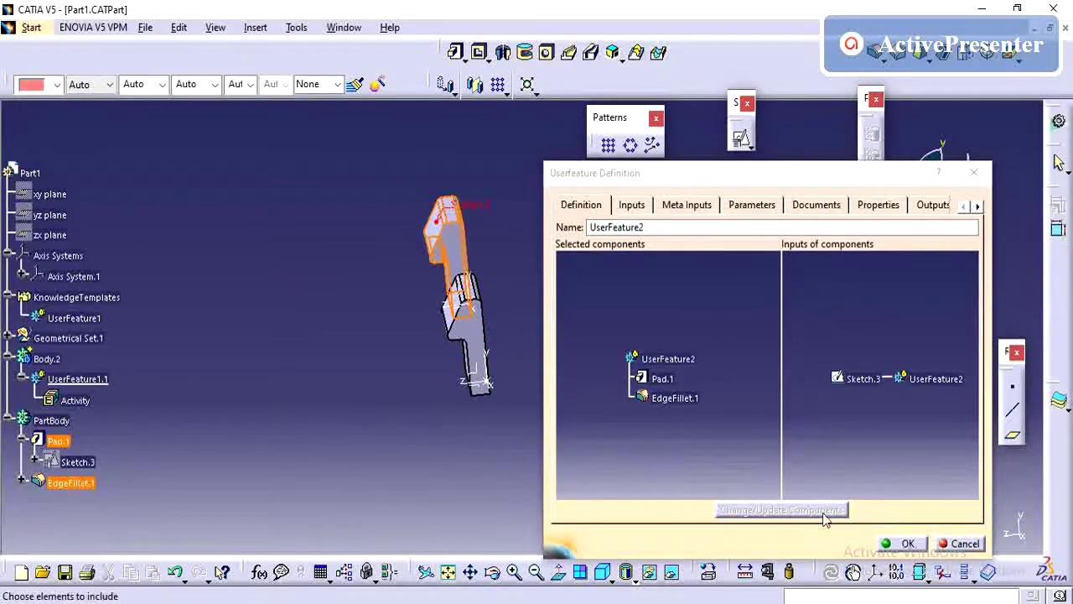
Step: Try to finish the definition, dismissing unresolved-element errors and attempting to add Sketch.3
left_click(897, 545)
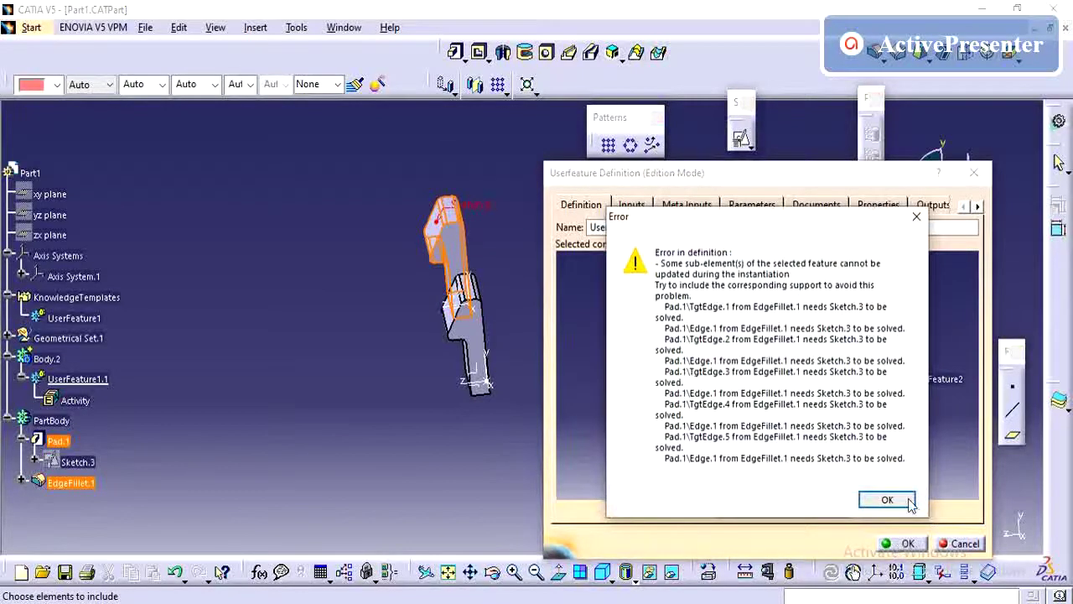
left_click(888, 500)
left_click(861, 379)
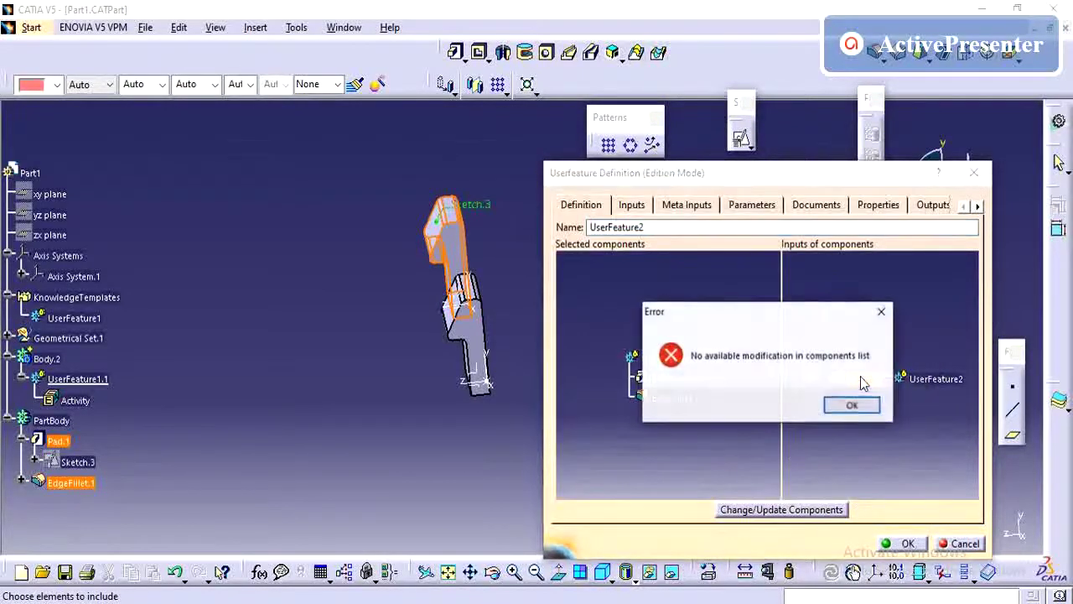
left_click(852, 405)
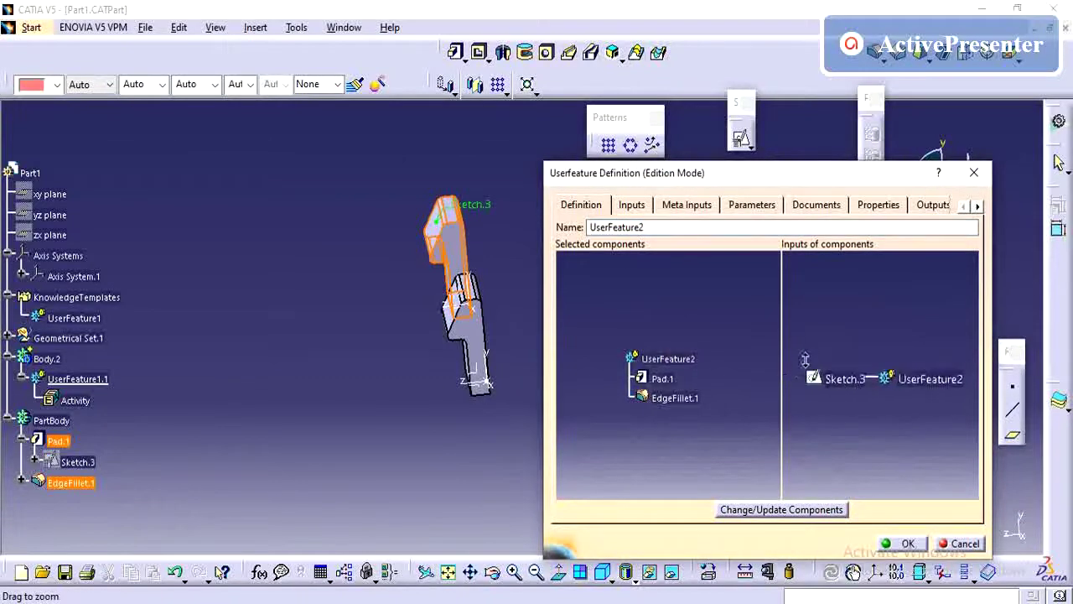
left_click(843, 378)
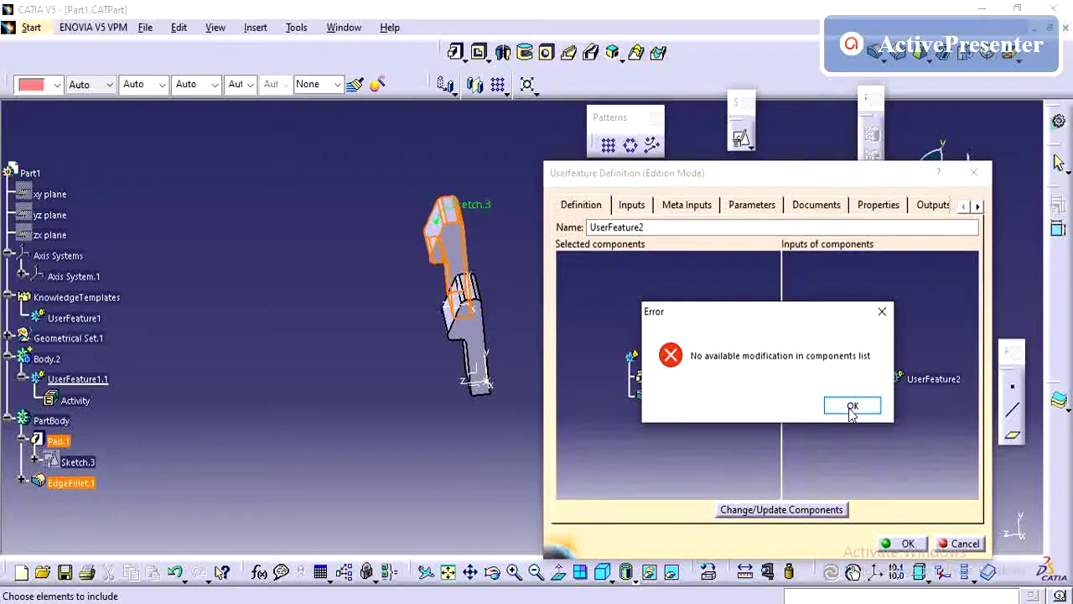
left_click(852, 406)
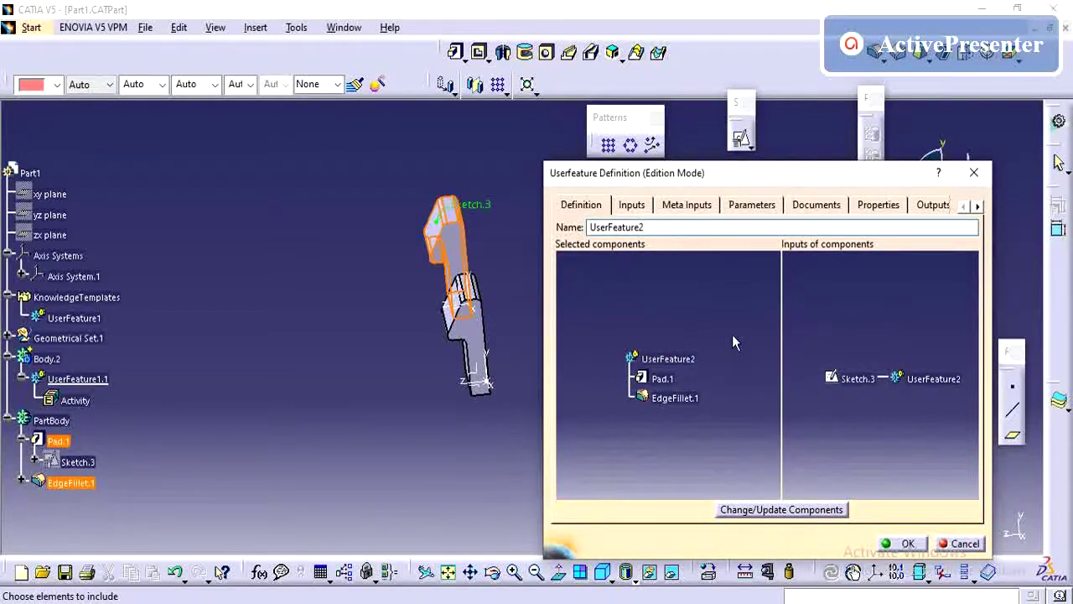
Step: Update the components from the Inputs page, then cancel the failed UserFeature2 definition
left_click(629, 205)
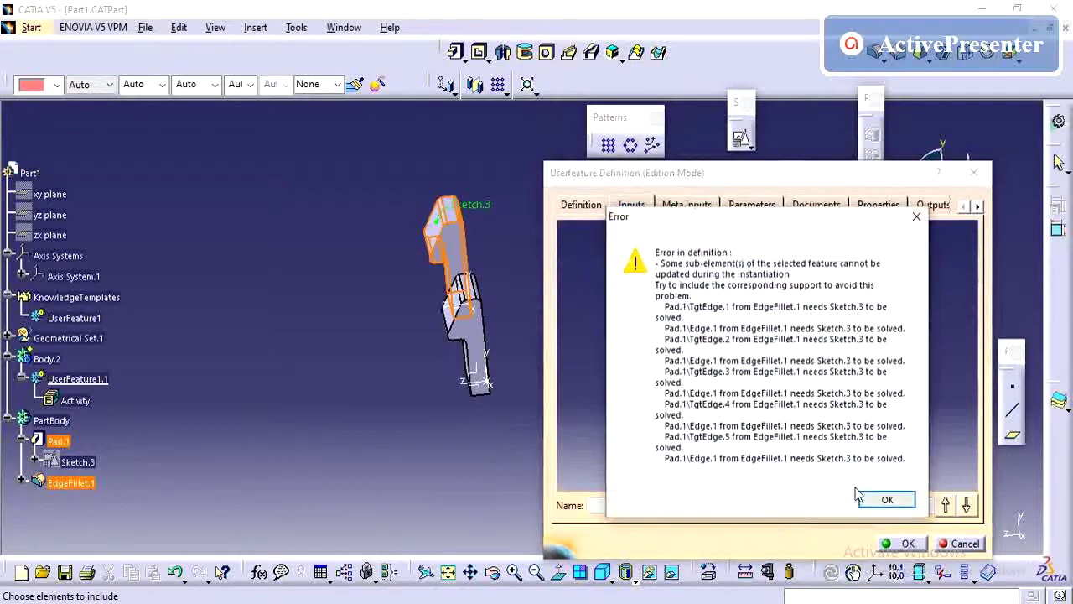
left_click(860, 498)
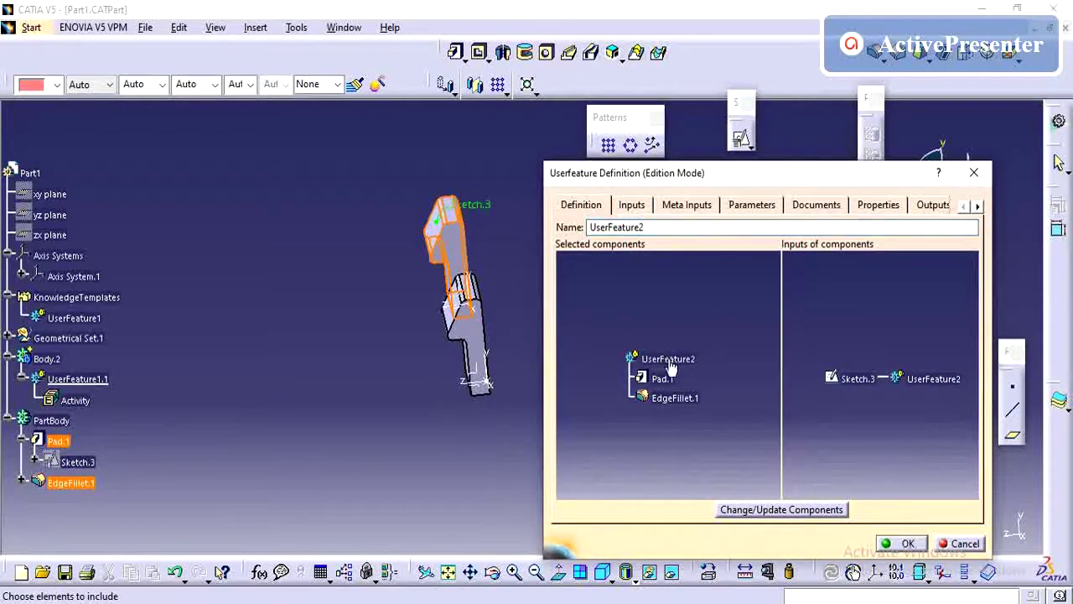
left_click(792, 513)
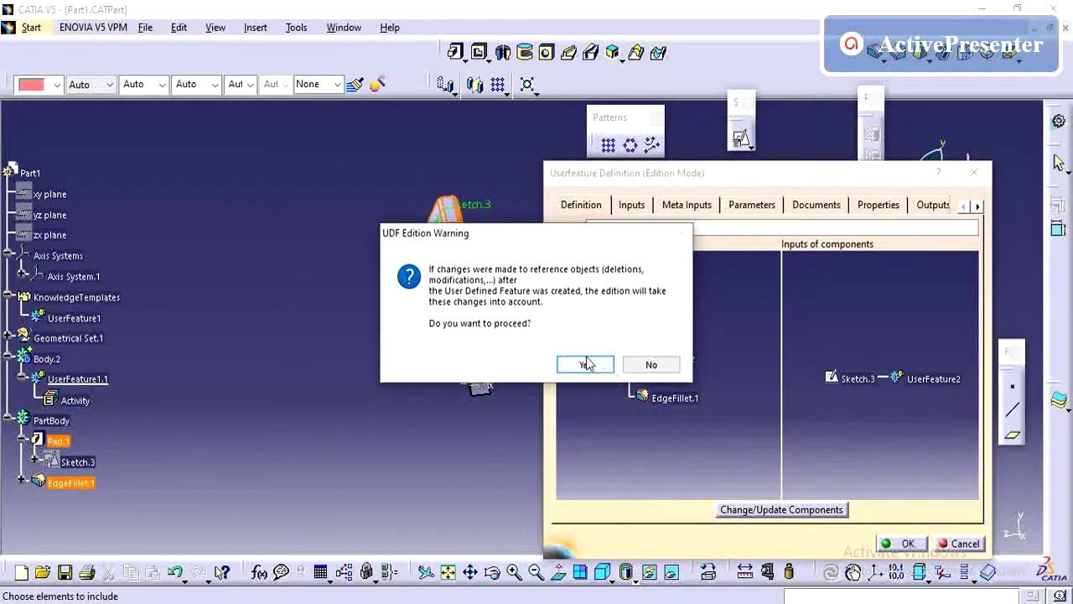
left_click(587, 363)
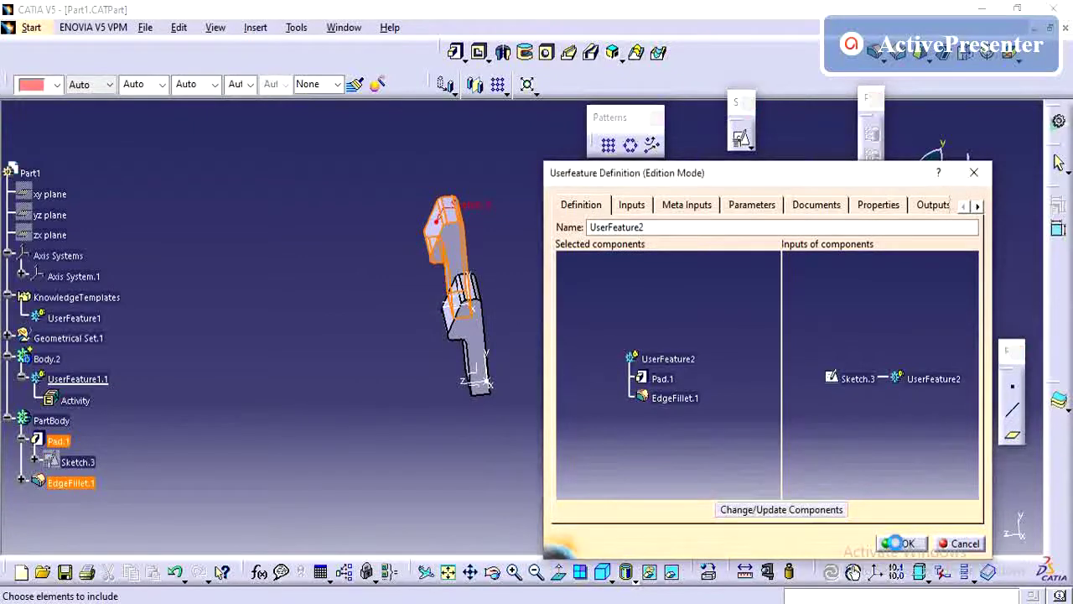
left_click(886, 498)
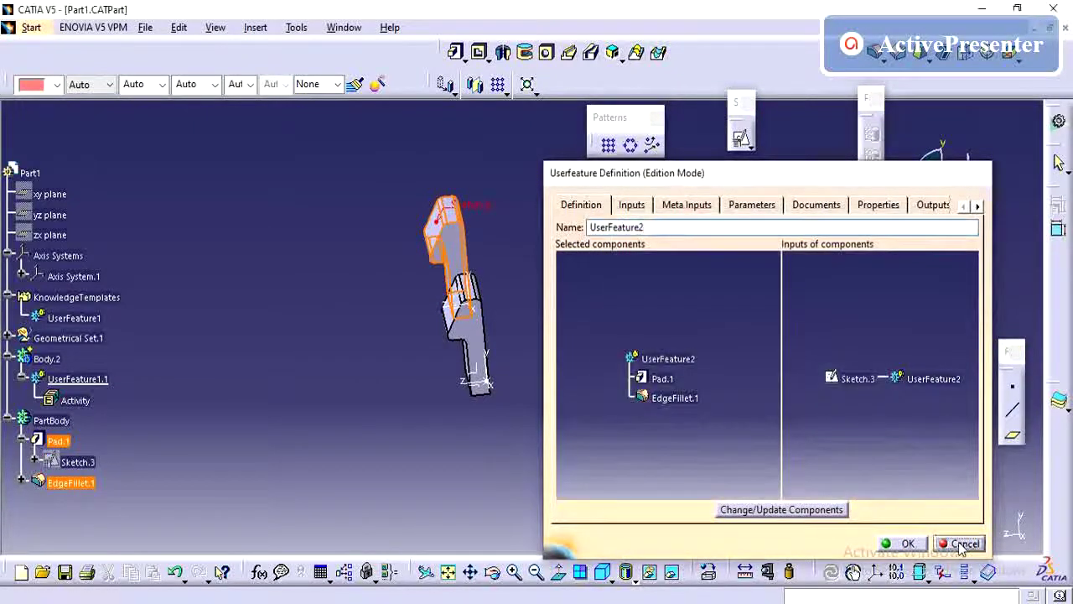
left_click(962, 544)
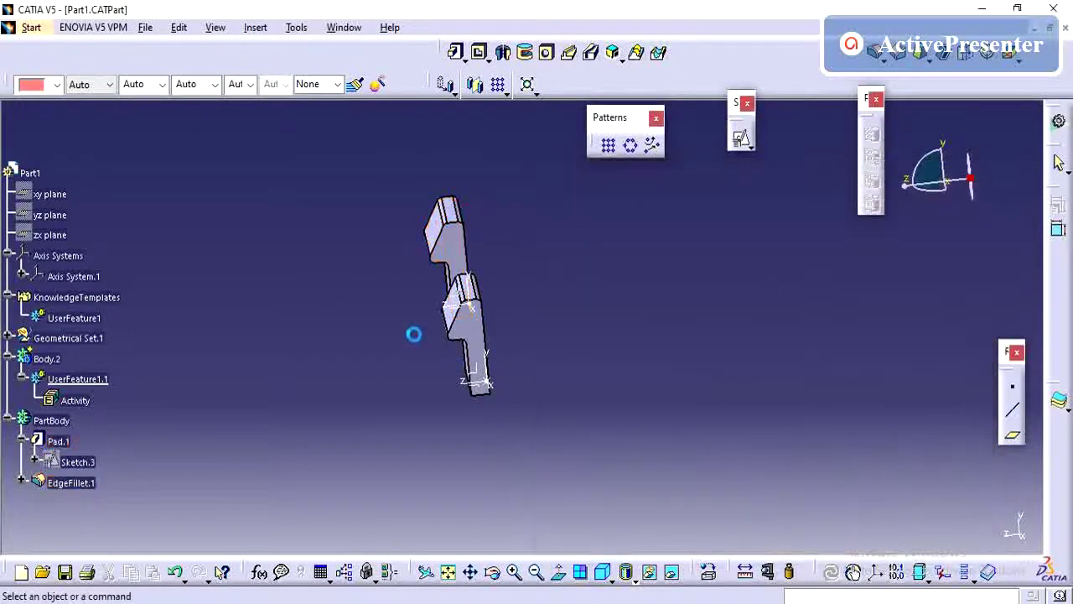
Step: Define PartBody as the work object and start a fresh UserFeature definition
left_click(252, 27)
mouse_move(339, 383)
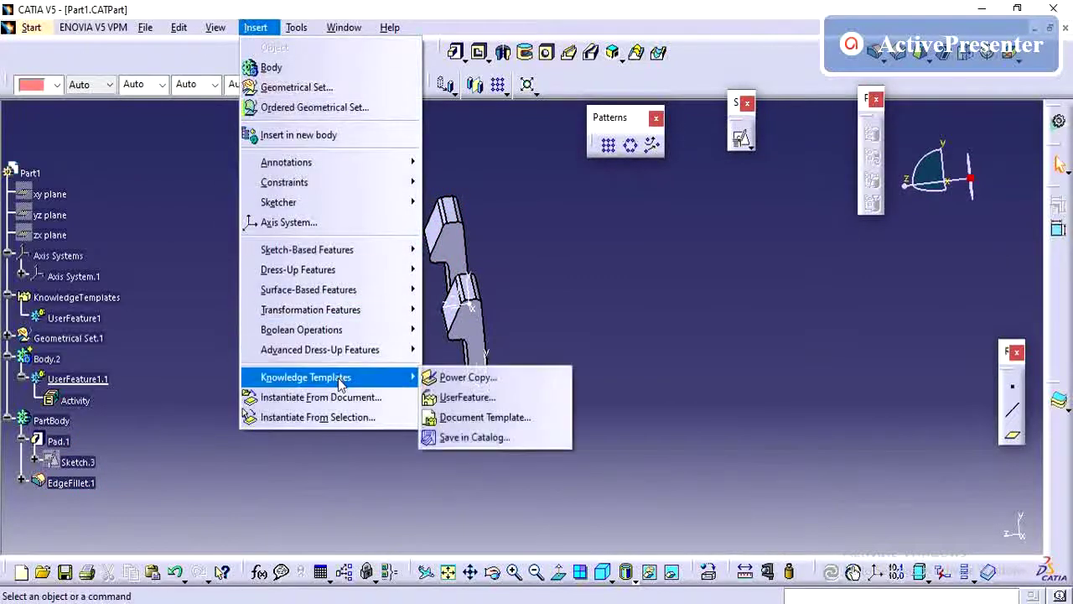
left_click(51, 420)
right_click(50, 420)
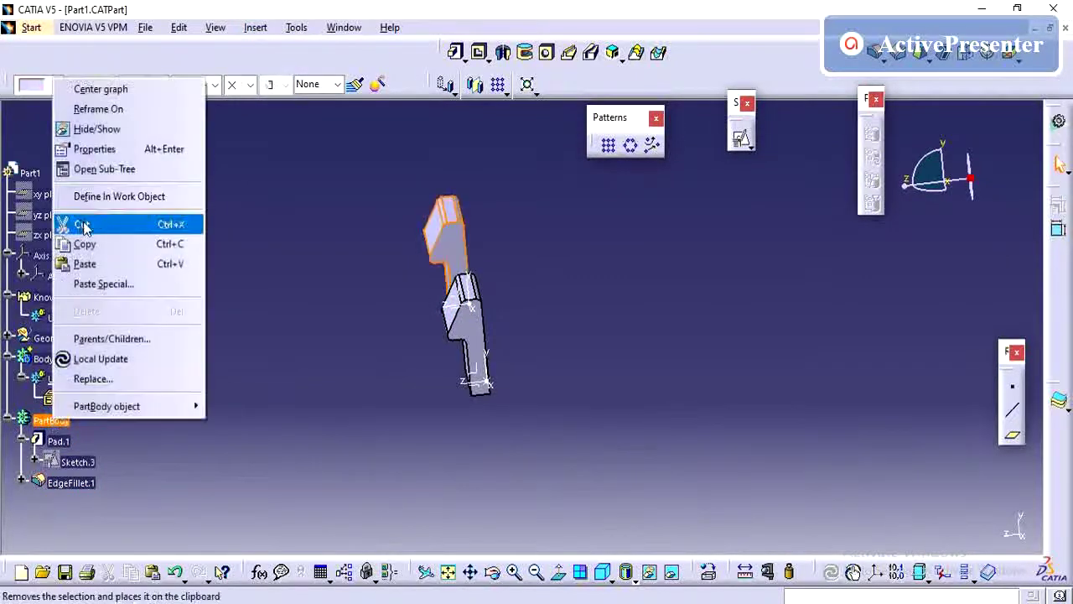
left_click(119, 196)
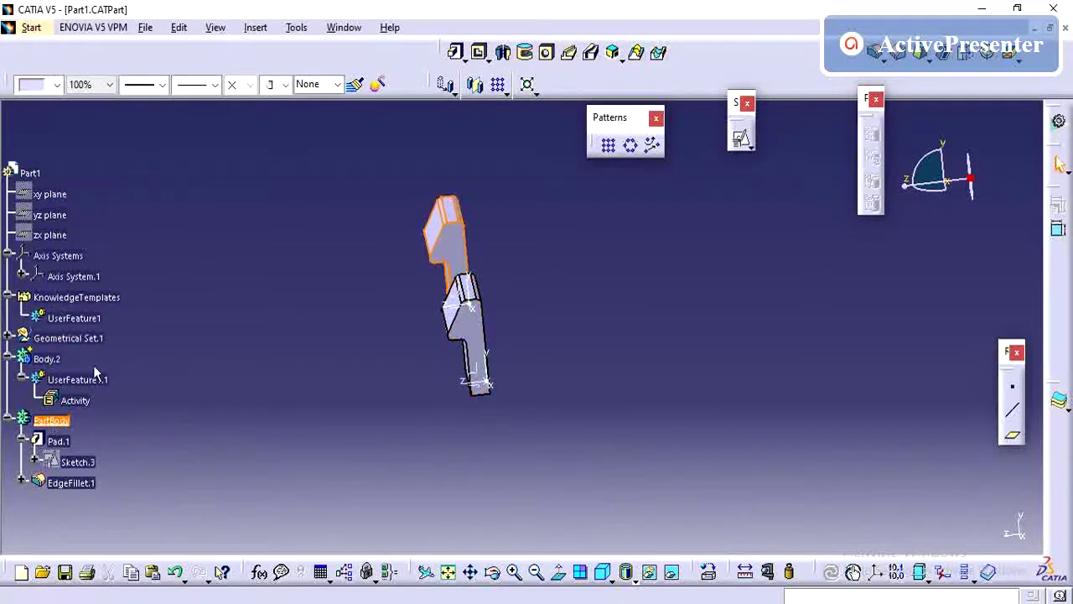
left_click(253, 27)
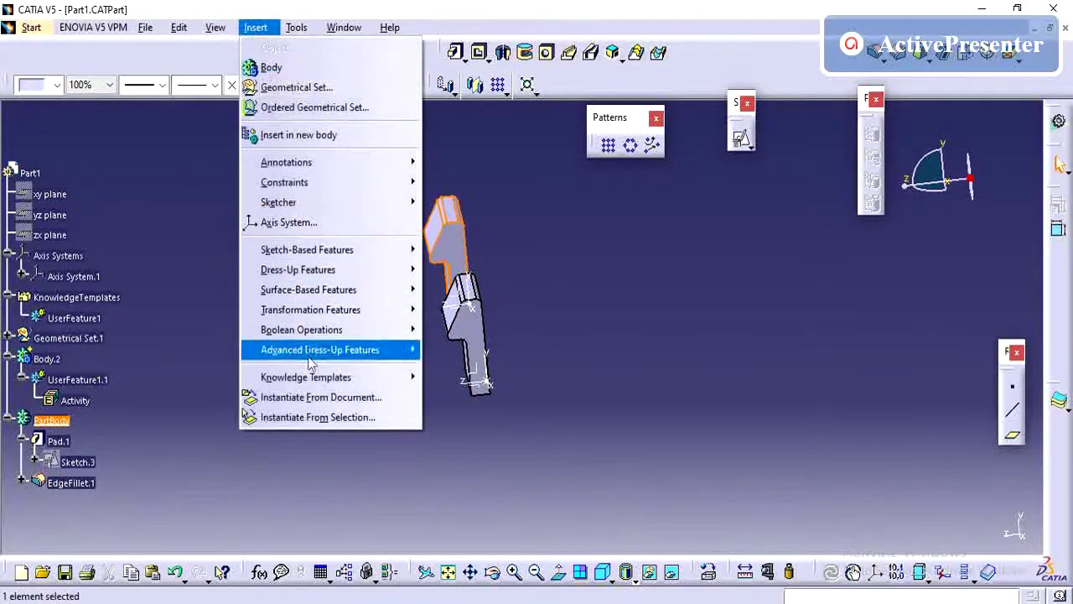
left_click(466, 397)
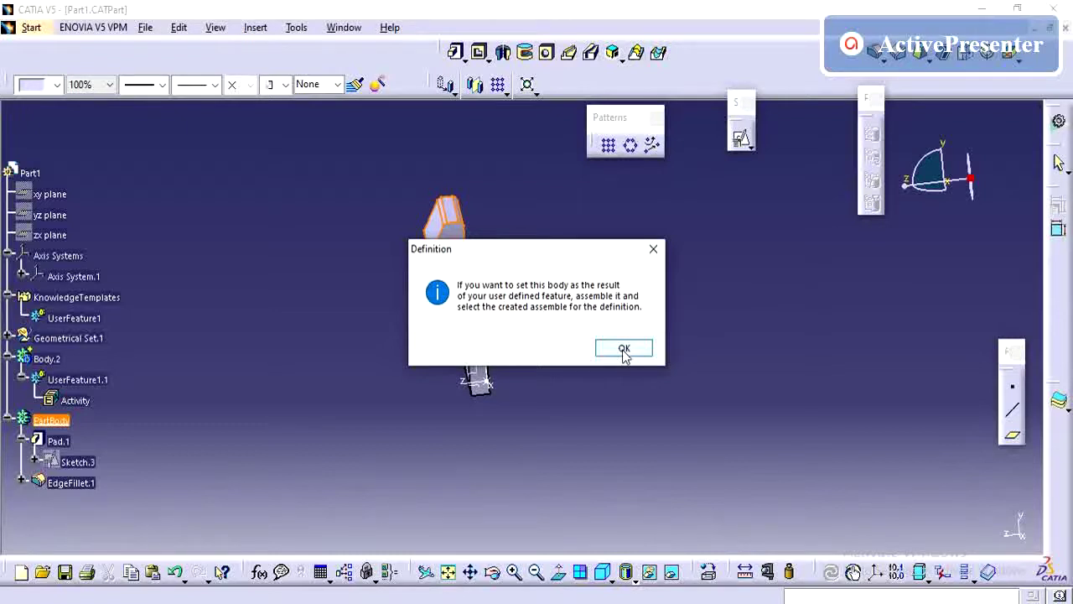
Step: Add Pad.1, EdgeFillet.1 and Sketch.3, then review the YZ Plane and Origin inputs
left_click(624, 348)
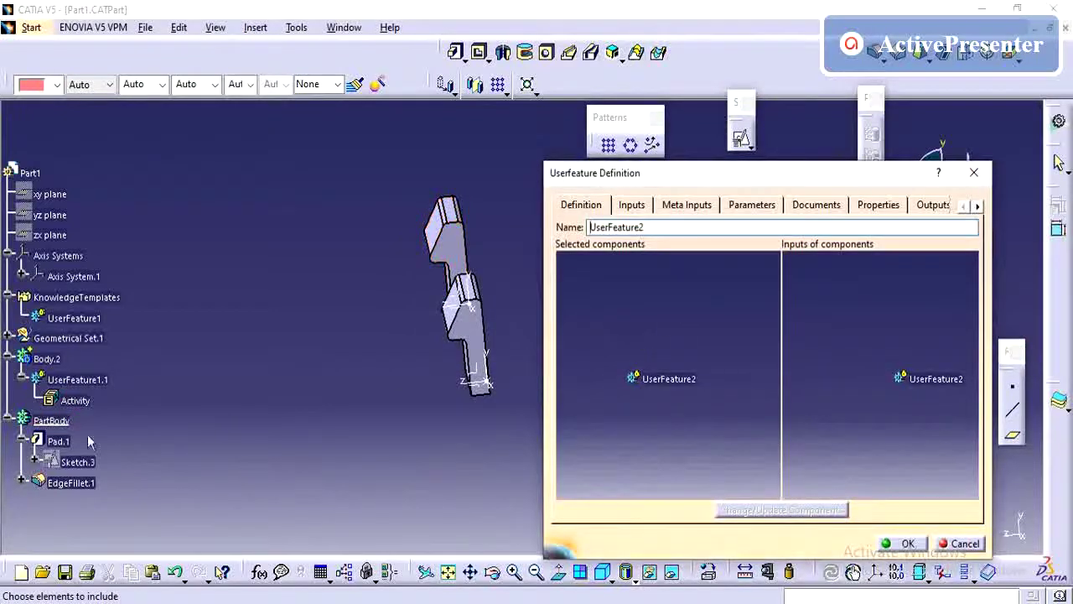
left_click(58, 441)
left_click(84, 487)
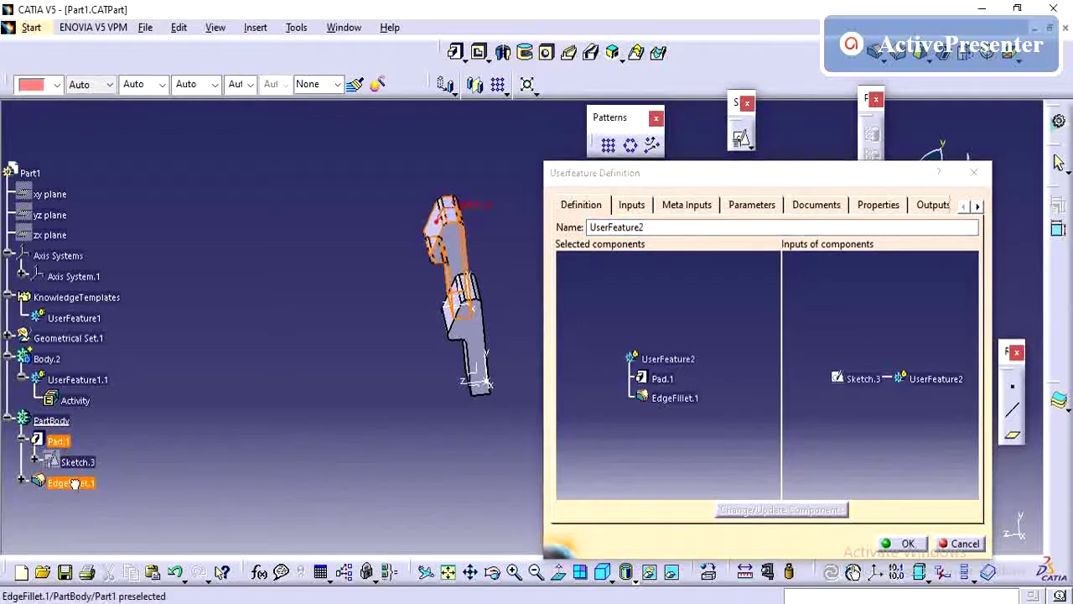
left_click(861, 385)
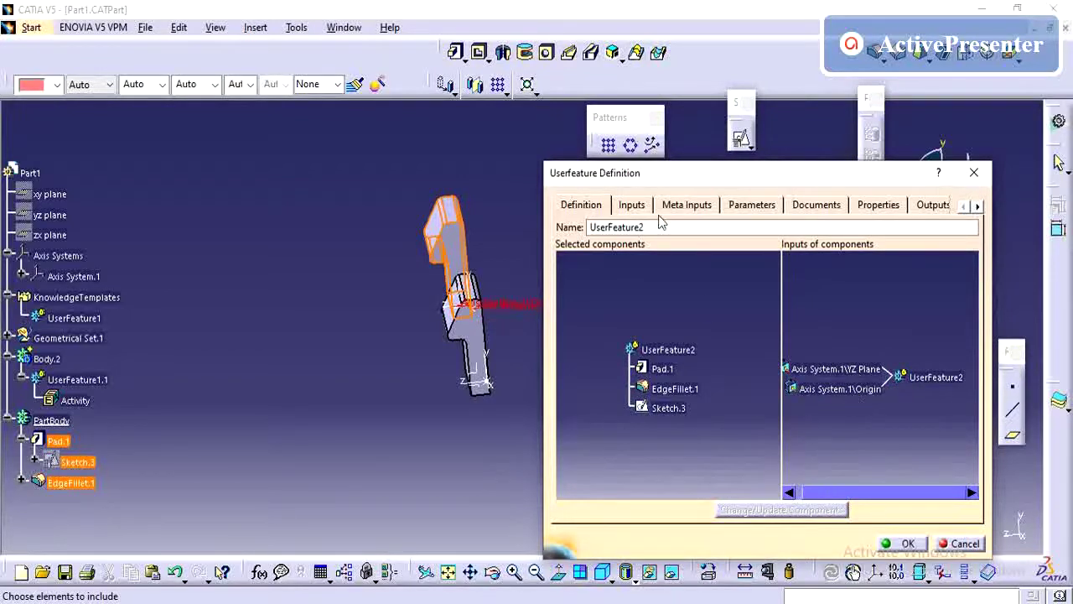
left_click(633, 204)
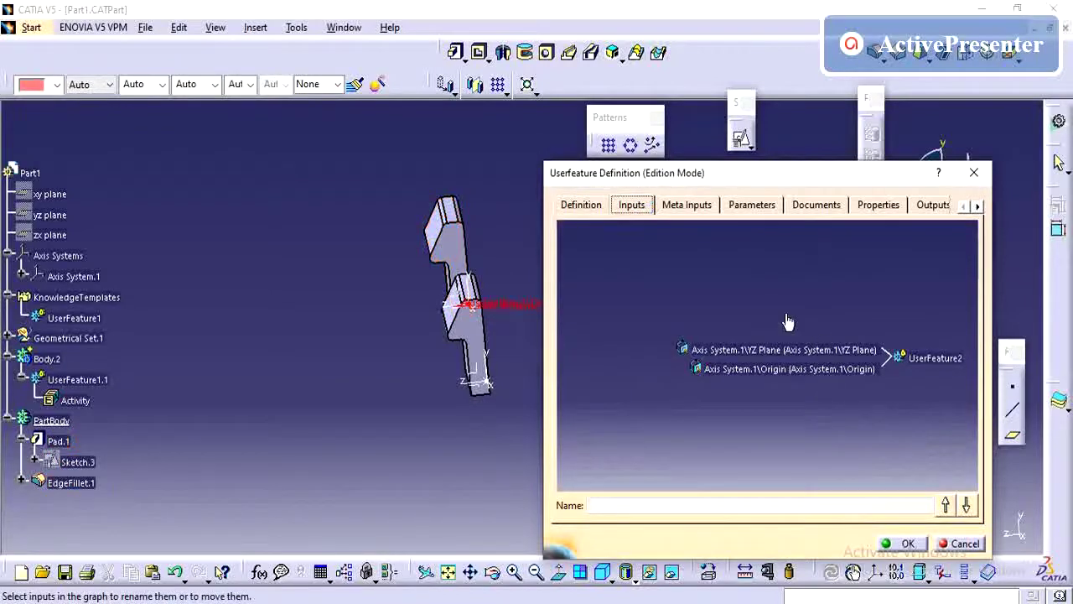
Step: Review UserFeature2's meta inputs, parameters, documents, properties and outputs, ending on Type
left_click(687, 203)
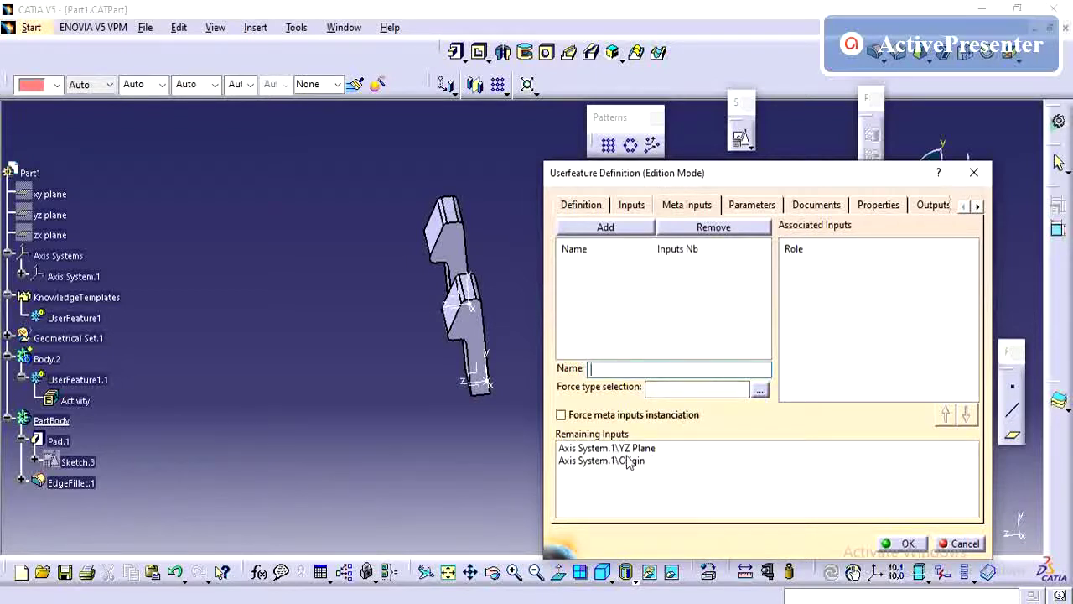
left_click(747, 209)
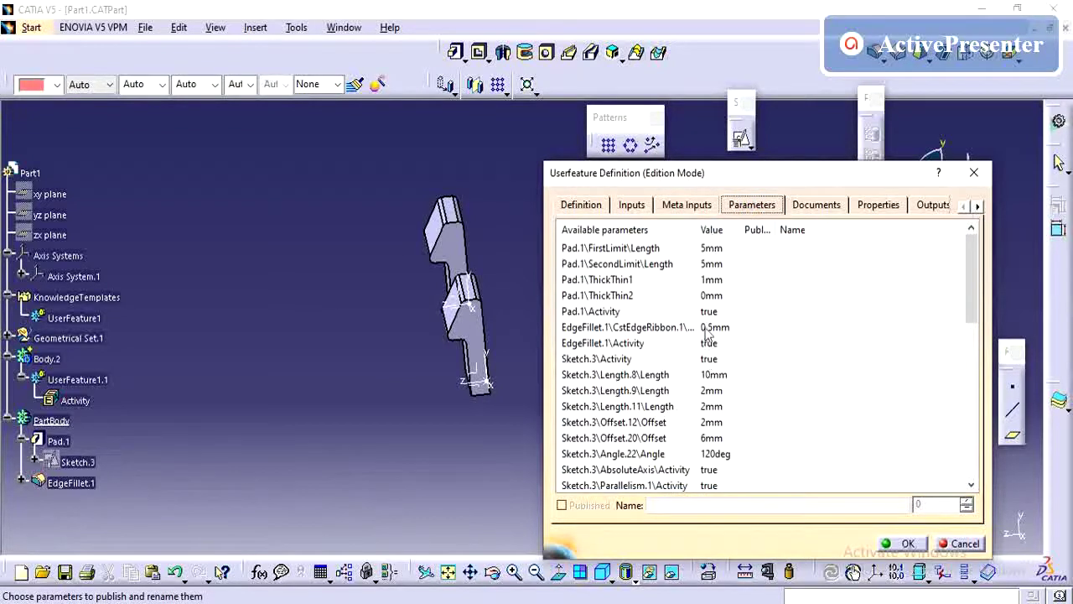
left_click(814, 206)
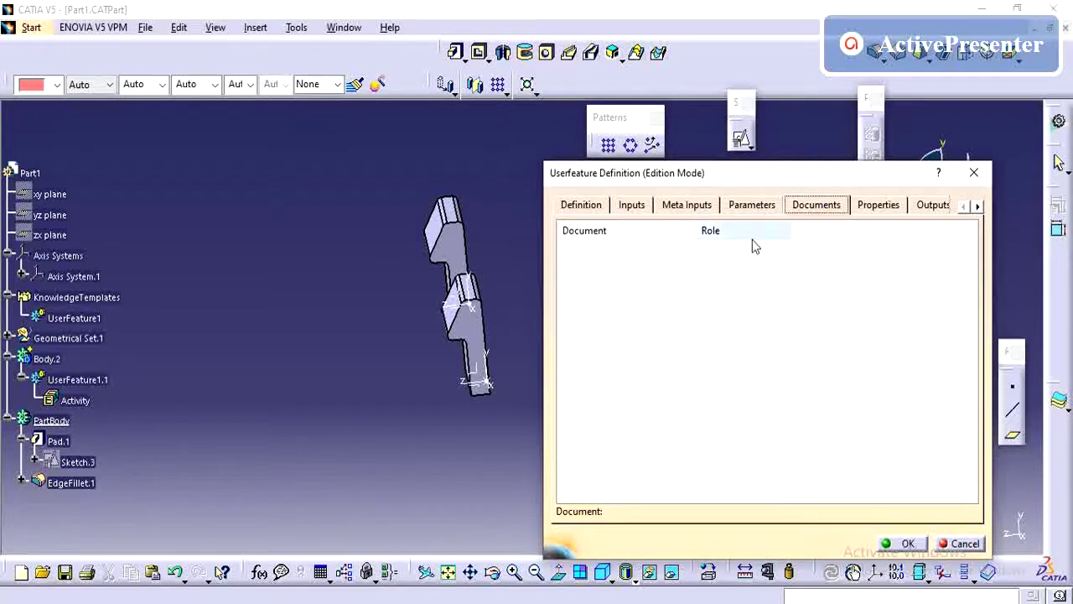
left_click(886, 209)
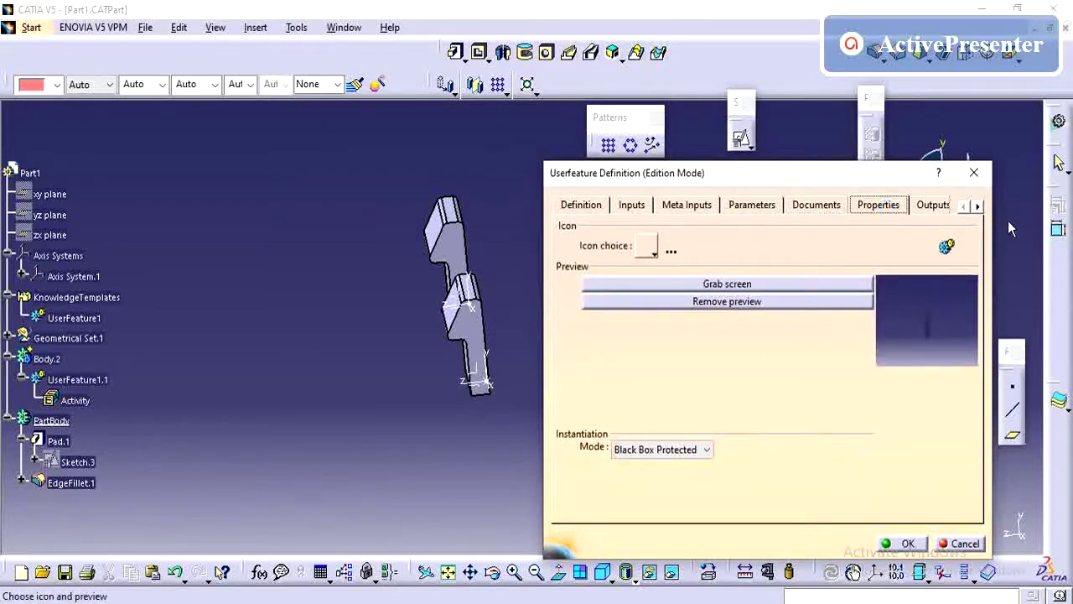
left_click(928, 206)
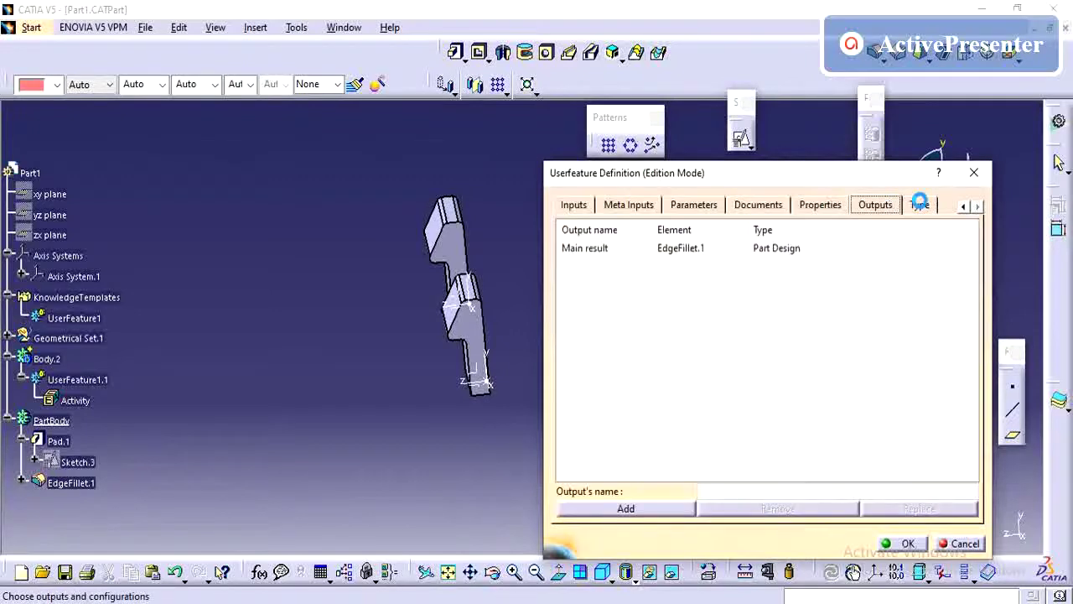
left_click(833, 210)
left_click(879, 210)
left_click(922, 205)
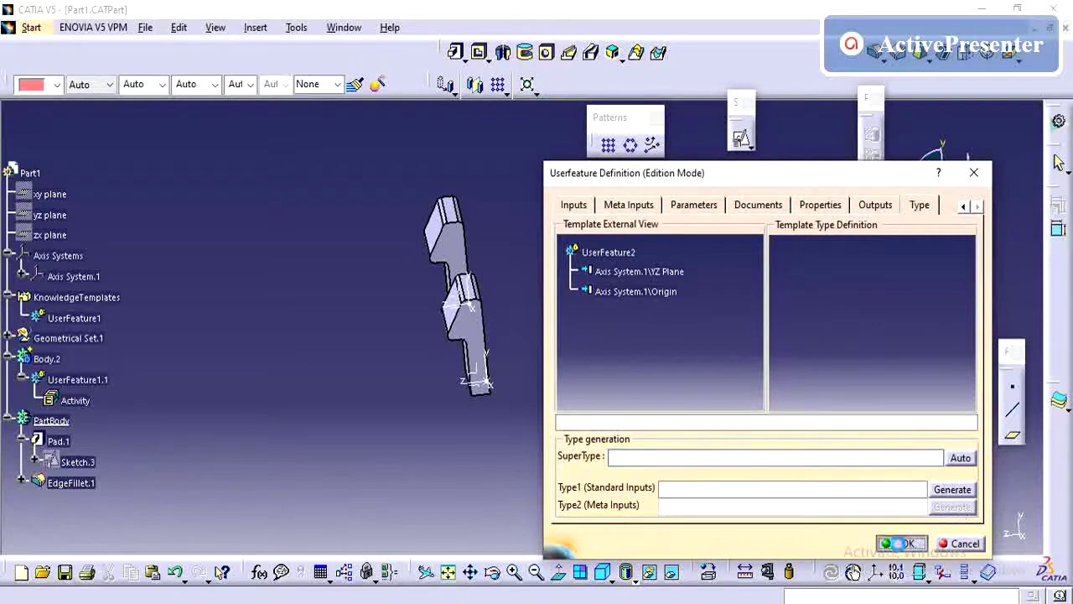
Step: Create UserFeature2 and run a Local Update on it
left_click(902, 544)
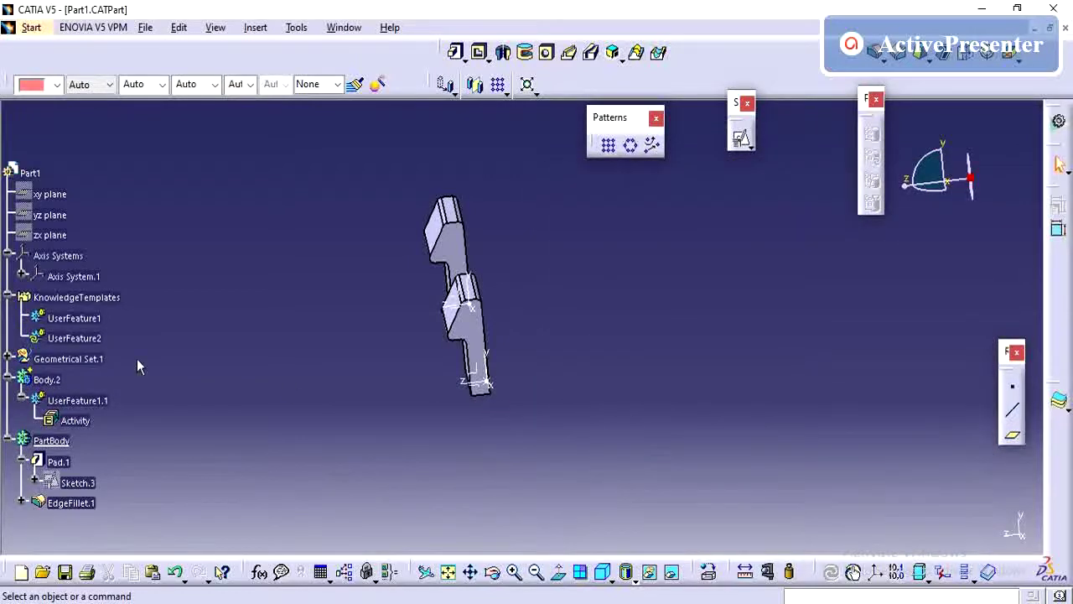
right_click(88, 339)
left_click(168, 543)
Step: Insert a new empty Body.3 and hide Body.2 so only one block shows
left_click(256, 27)
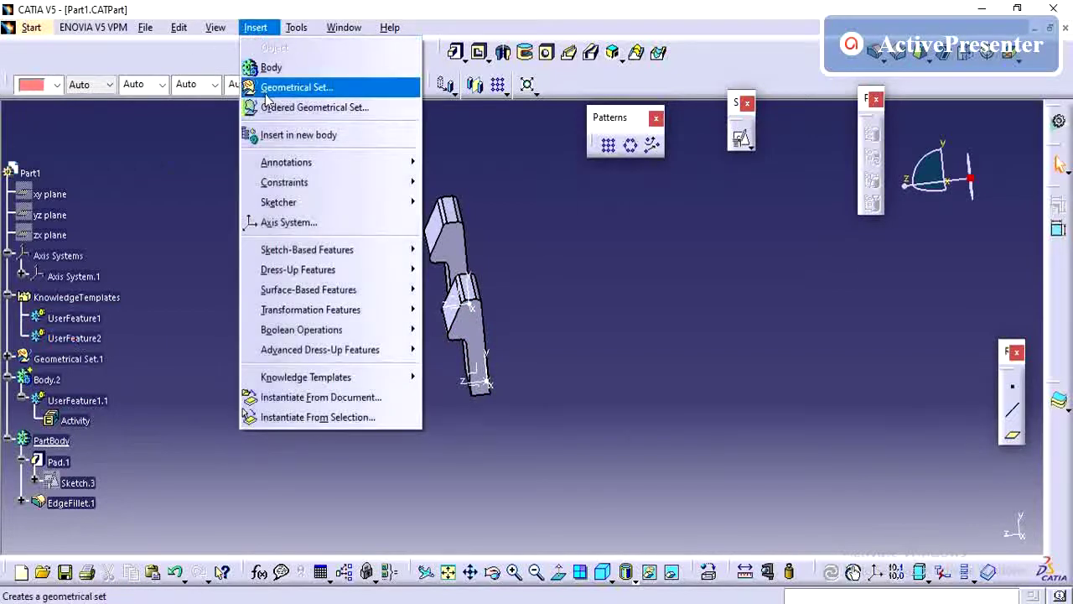
left_click(279, 71)
scroll(145, 305, "down", 3)
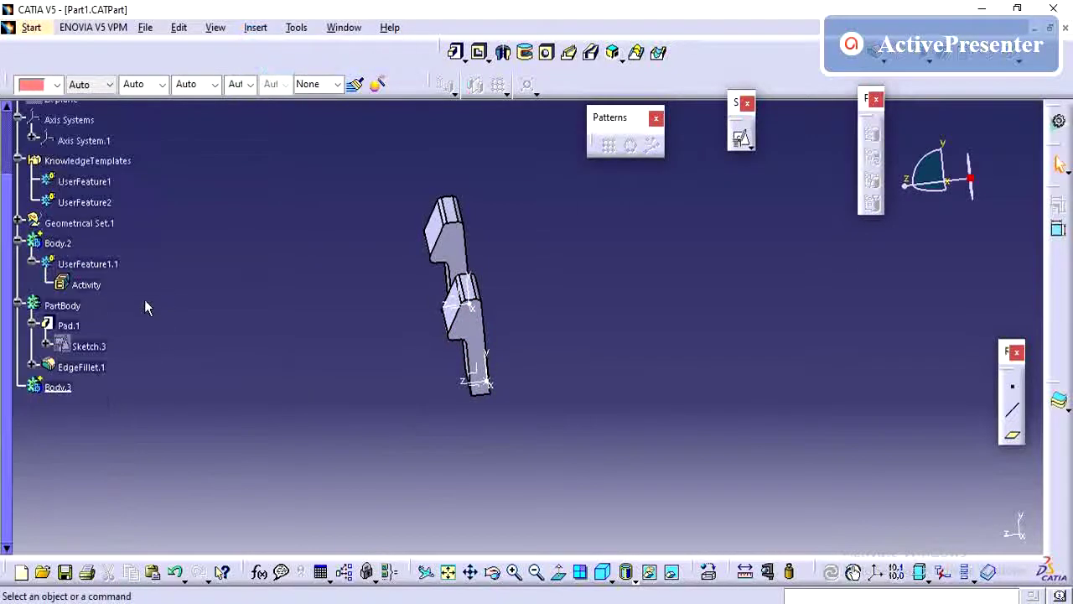
left_click(19, 243)
right_click(46, 238)
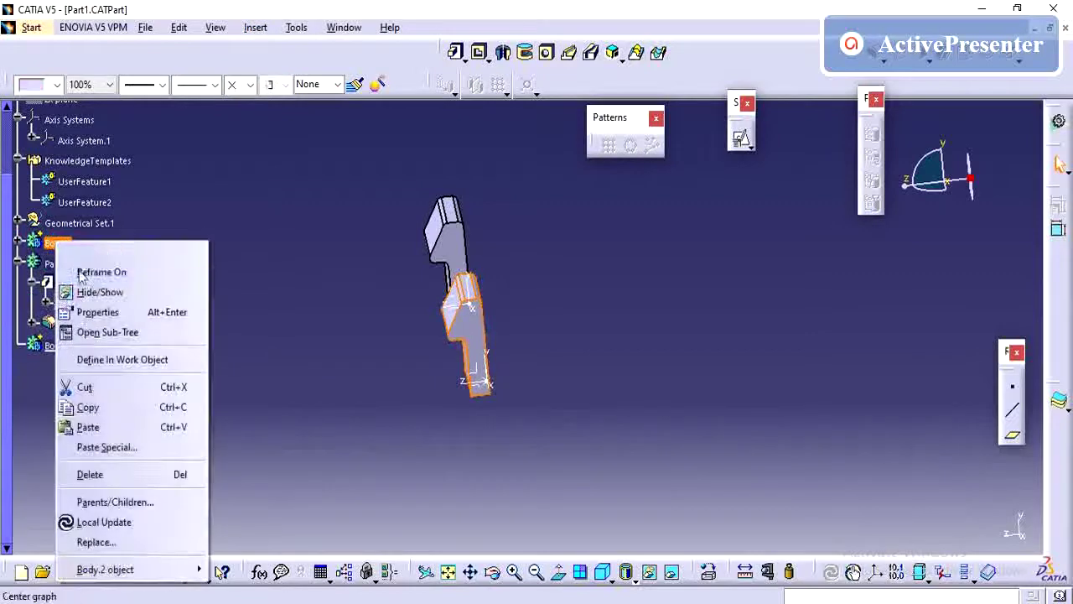
left_click(99, 293)
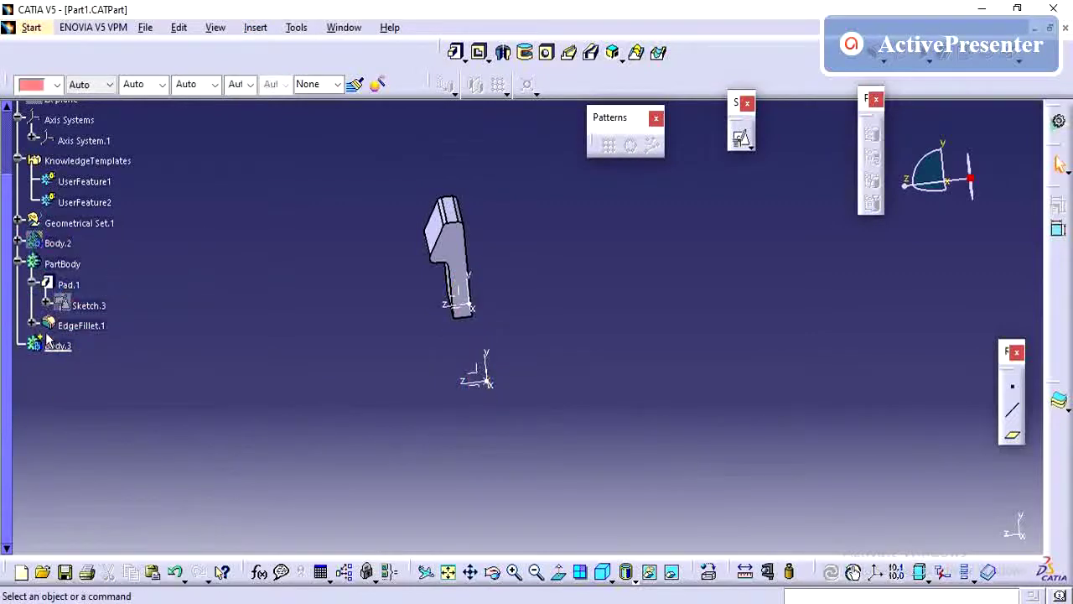
left_click(296, 28)
mouse_move(256, 28)
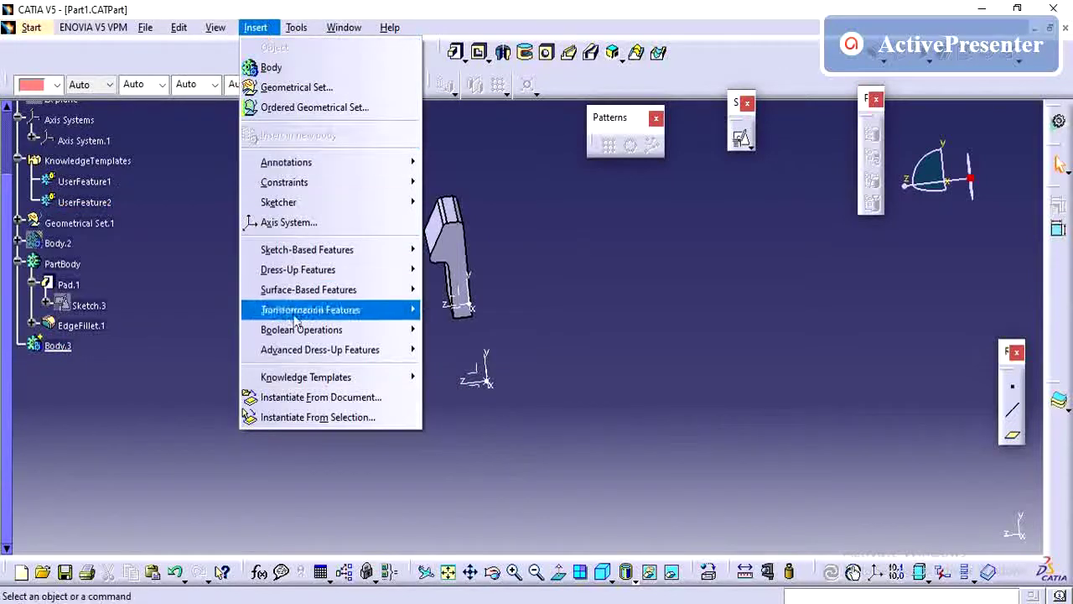
Step: Instantiate UserFeature2 into Body.3 with Axis System.2 YZ plane and Point.2 as inputs
left_click(333, 417)
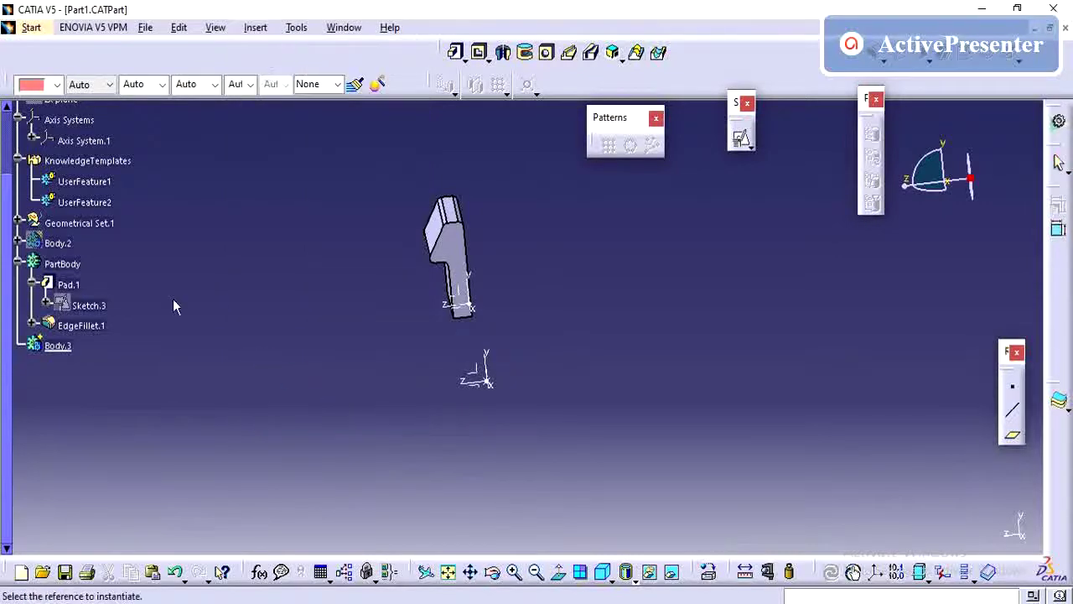
left_click(105, 205)
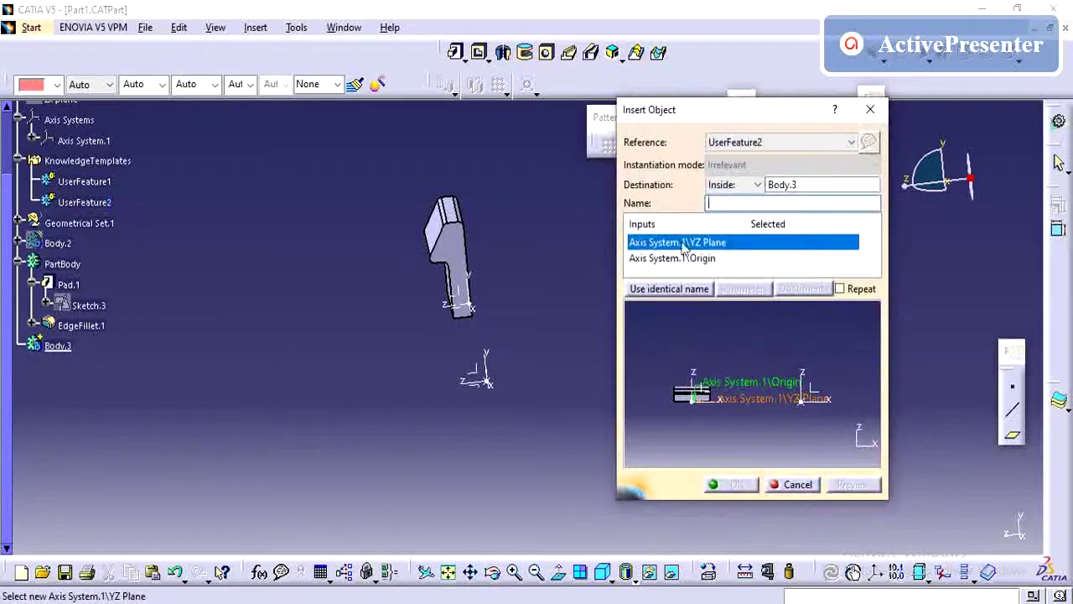
middle_click_drag(409, 405, 228, 375)
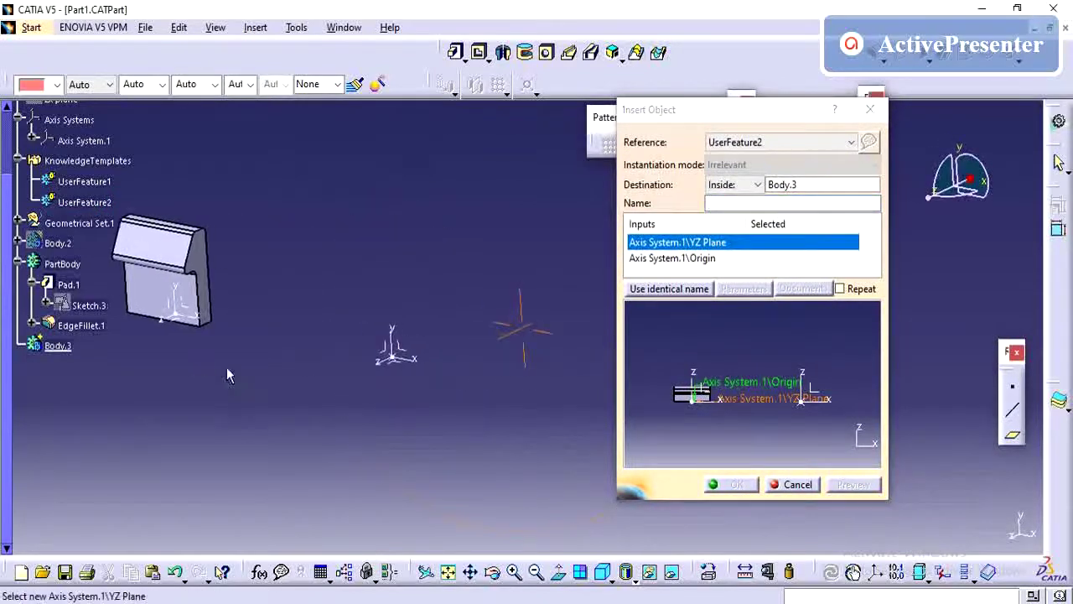
left_click(385, 347)
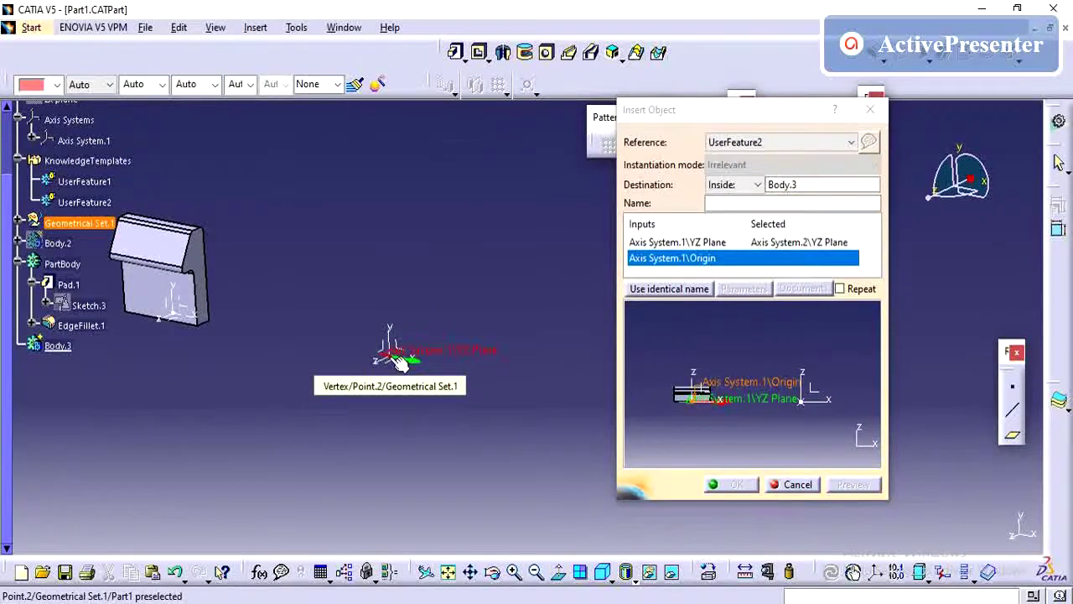
left_click(401, 361)
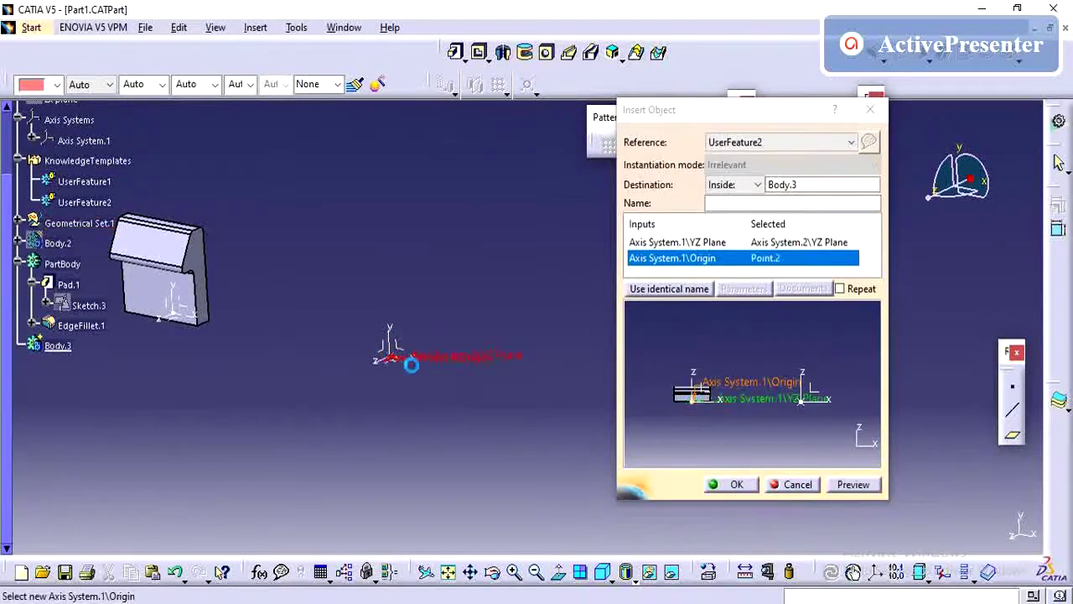
left_click(728, 485)
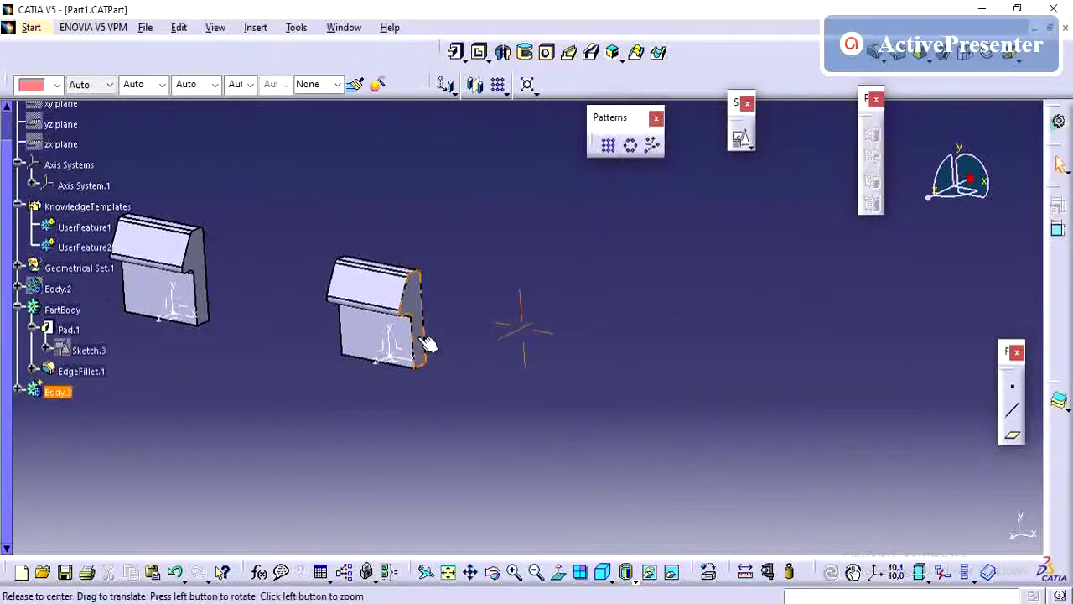
Step: Expand Body.3 and UserFeature2.1 to show its Activity, then pan the view of both blocks
left_click(16, 388)
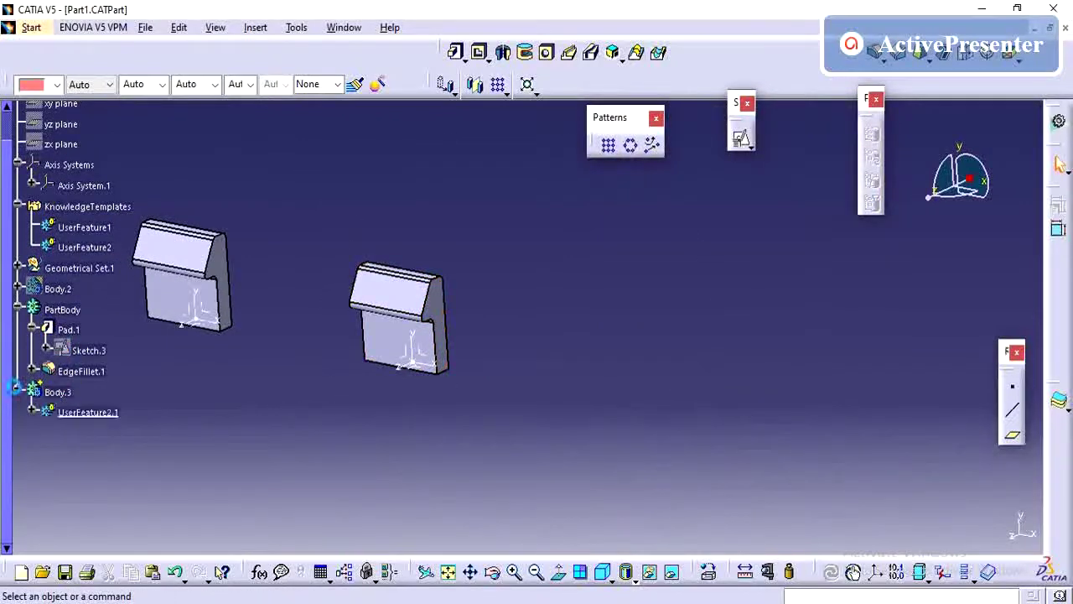
left_click(32, 412)
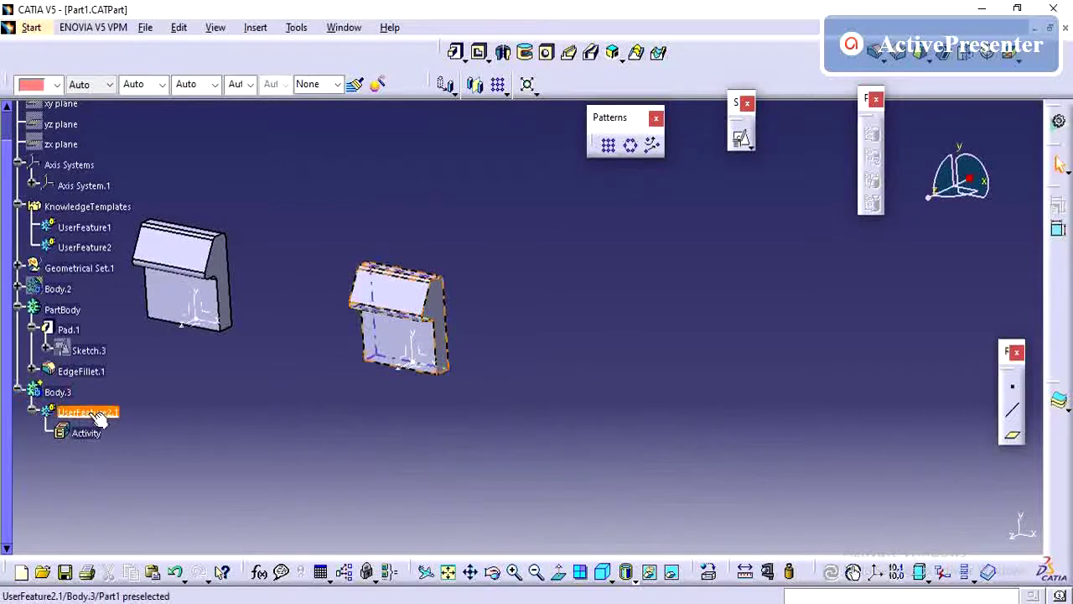
left_click(94, 415)
left_click(172, 416)
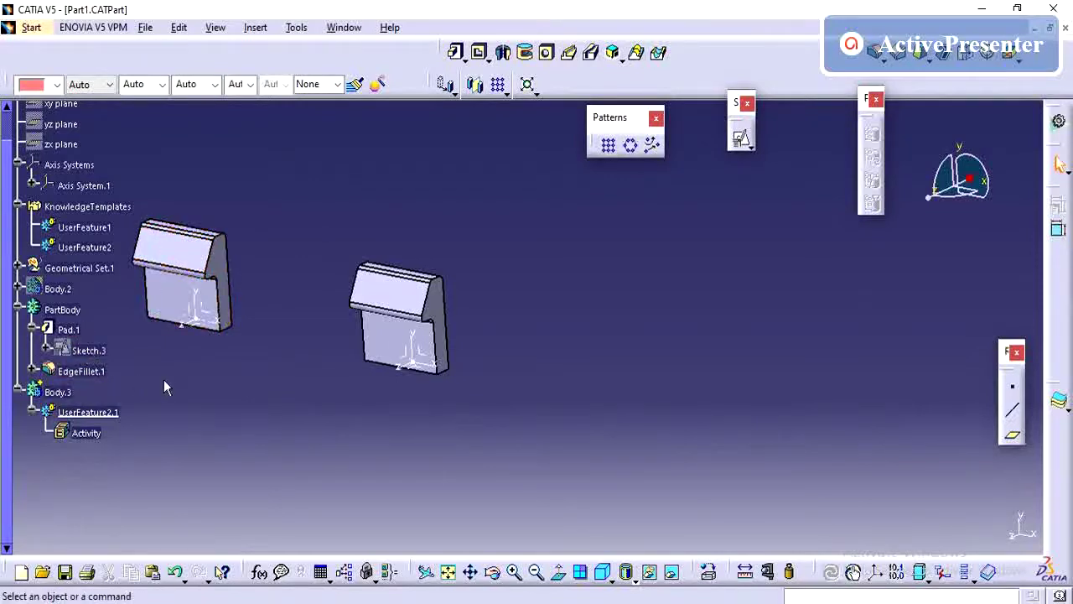
middle_click_drag(339, 307, 427, 307)
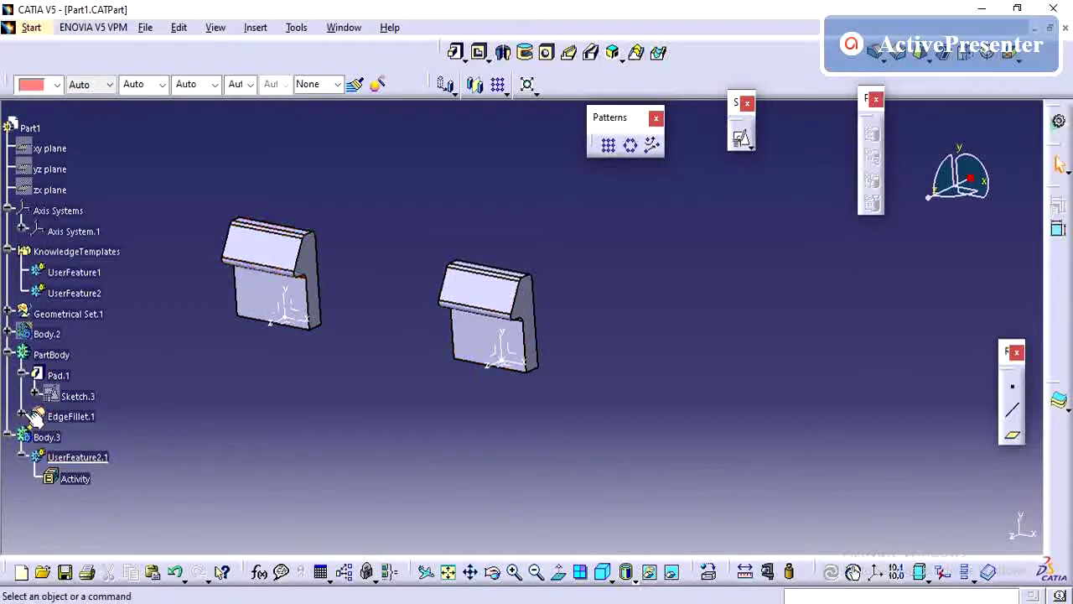
middle_click_drag(436, 352, 464, 359)
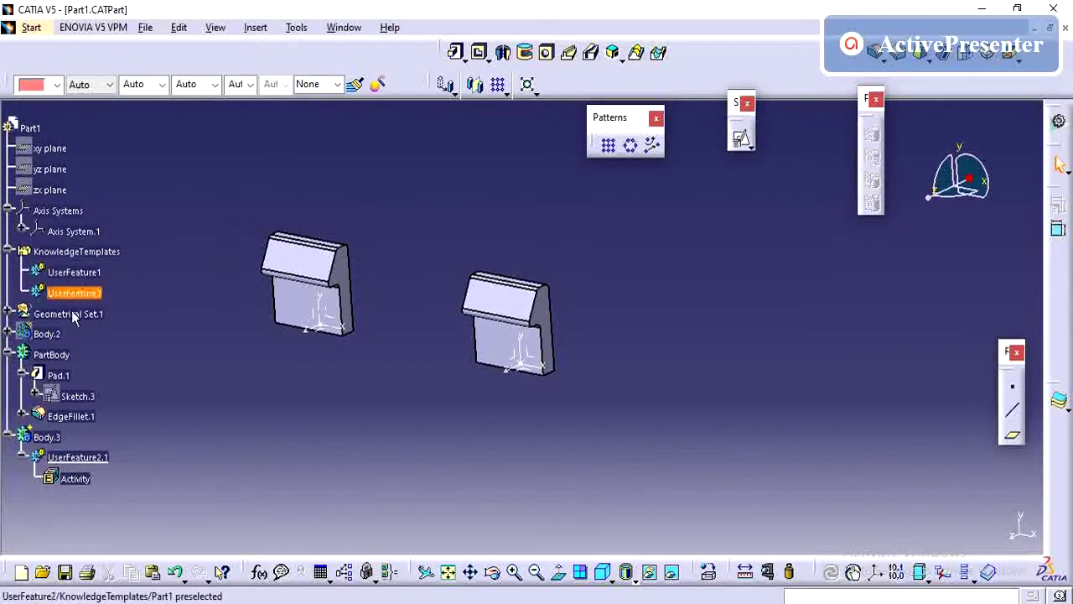
Step: Start a Knowledge Templates Document Template definition, then cancel it
left_click(256, 29)
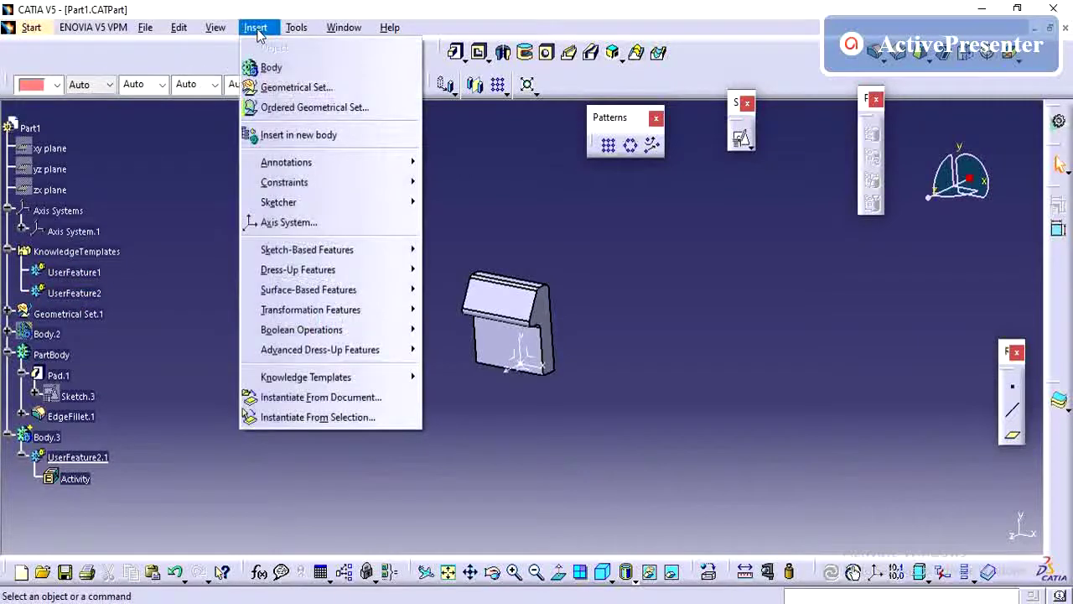
mouse_move(361, 378)
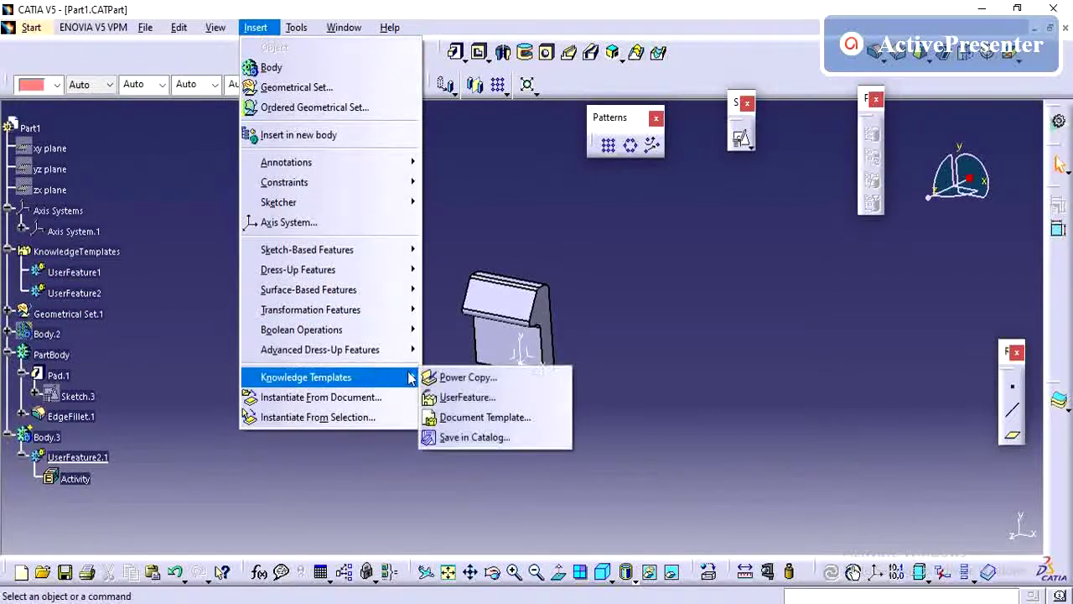
left_click(482, 417)
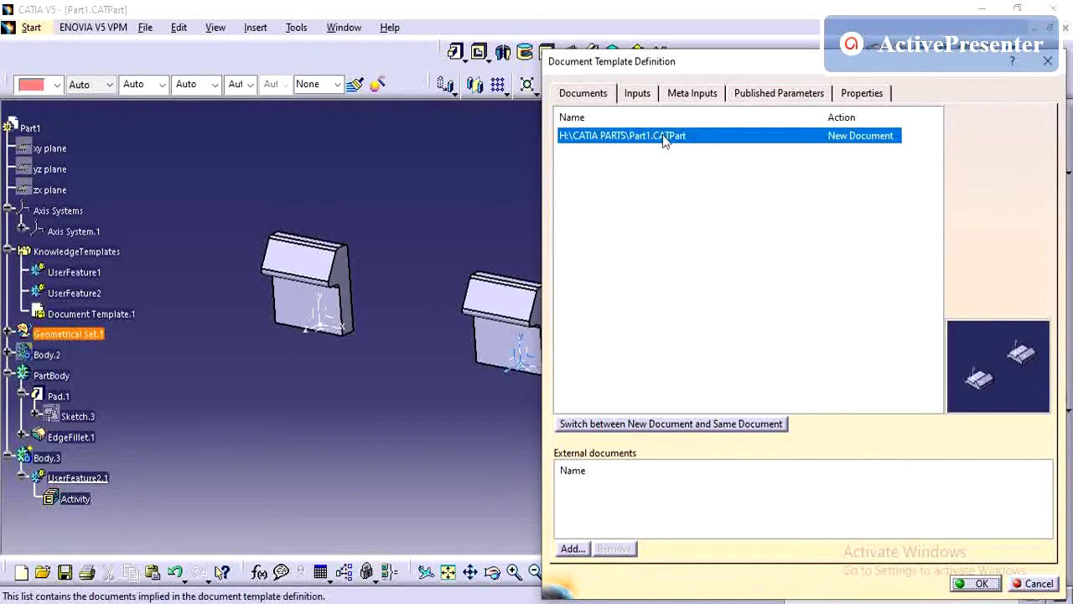
left_click(1037, 584)
Step: Bring up the Insert > Knowledge Templates options again
left_click(264, 30)
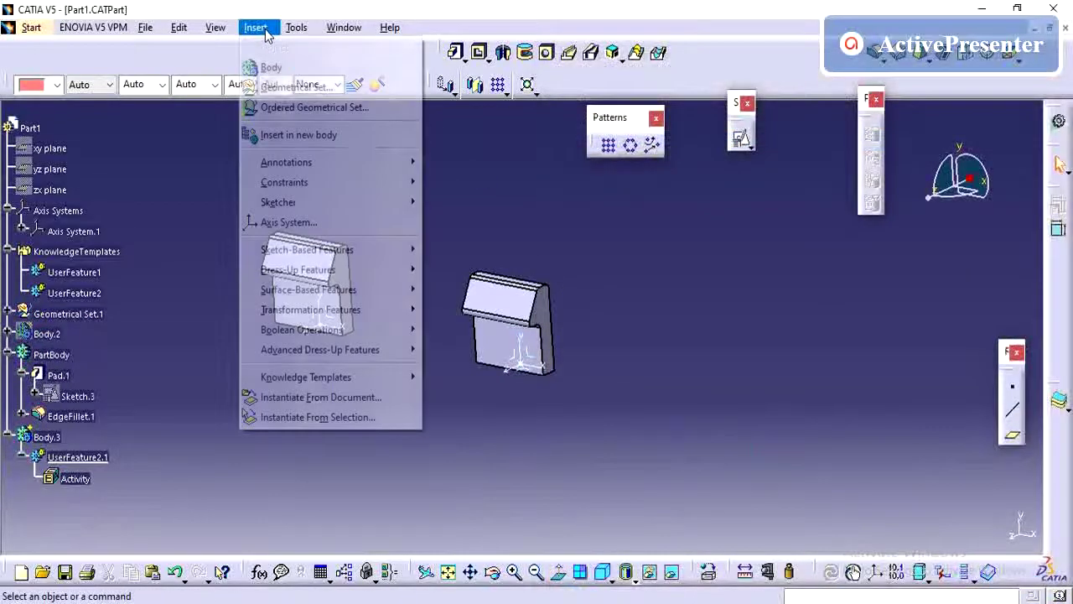
mouse_move(296, 28)
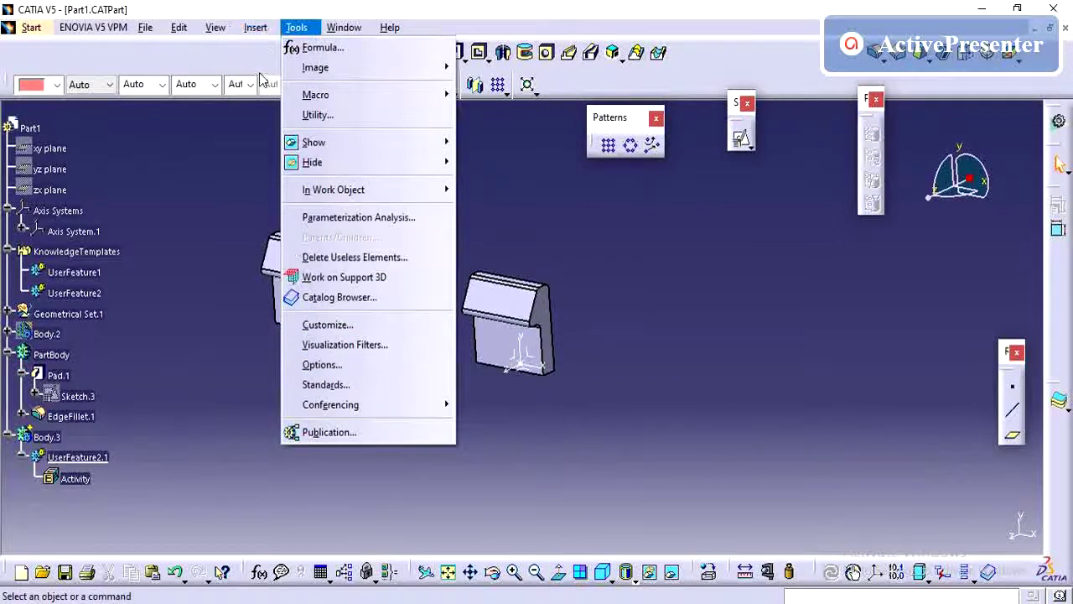
mouse_move(255, 27)
mouse_move(322, 379)
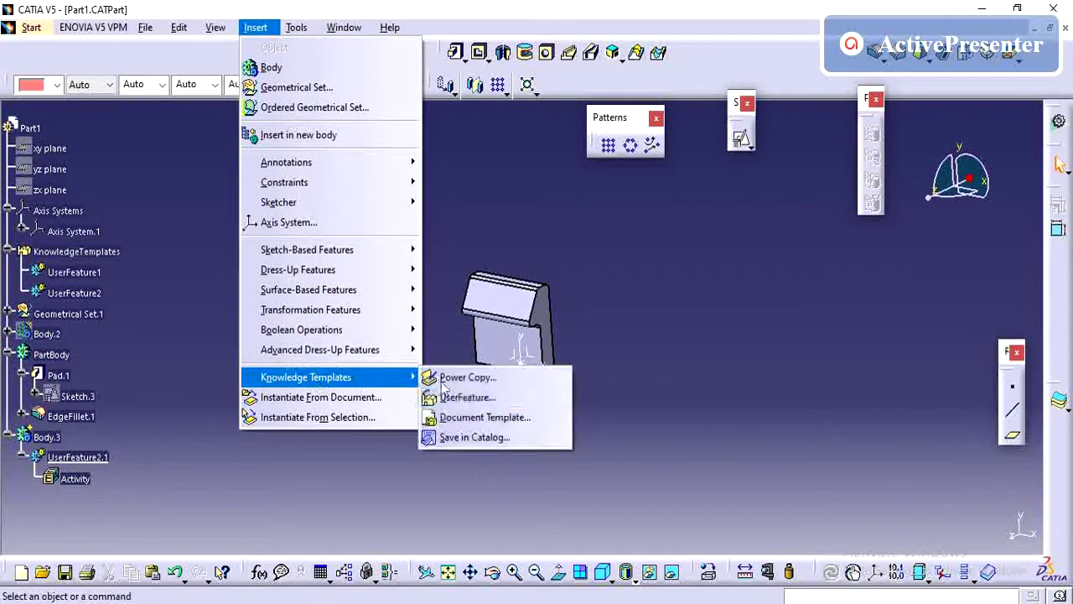
left_click(509, 434)
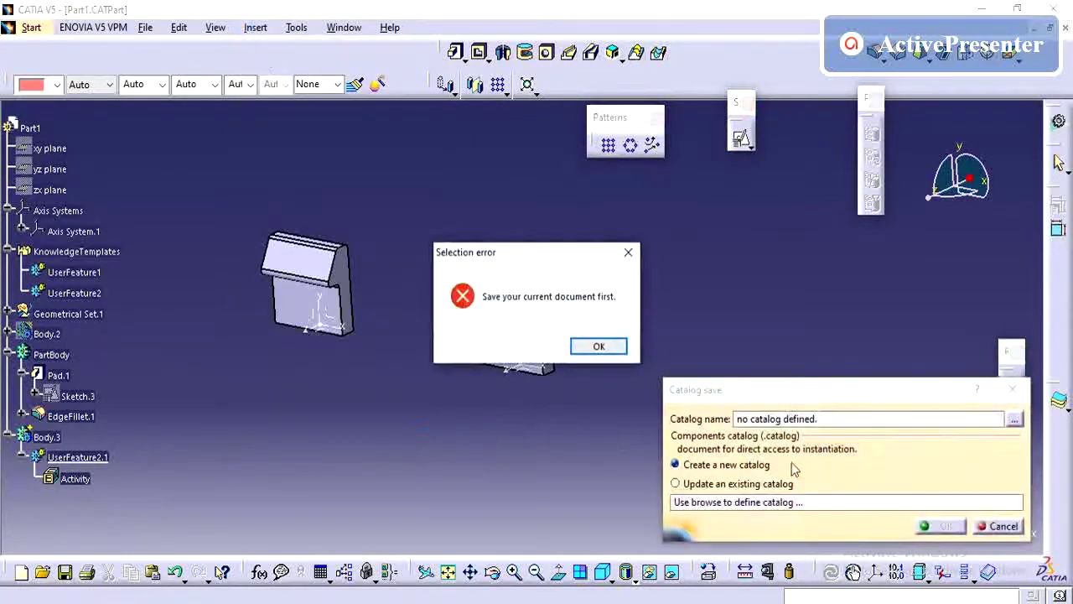
left_click(598, 347)
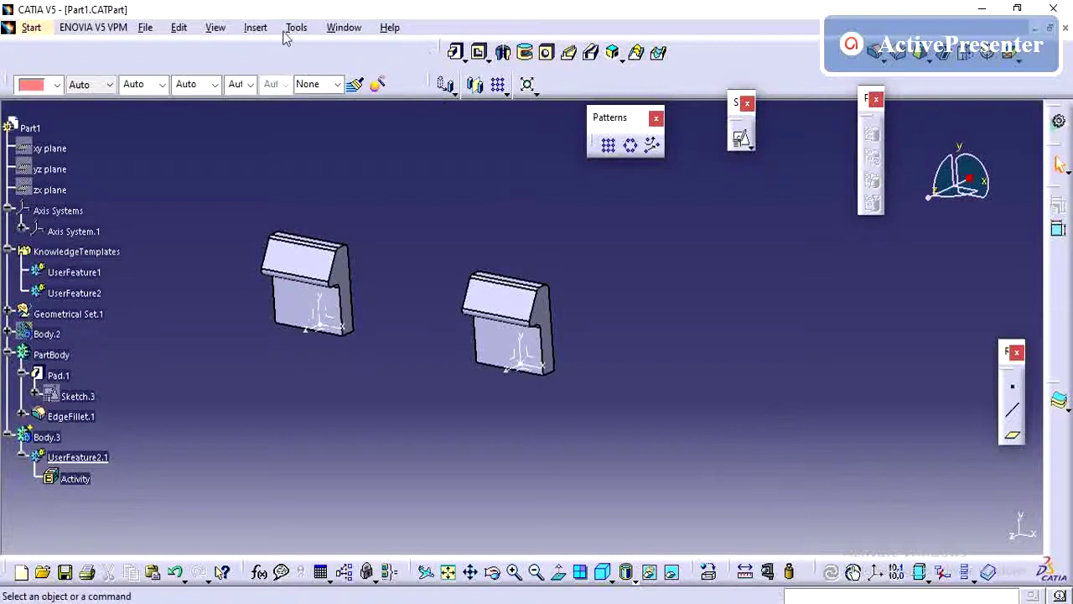
left_click(245, 32)
mouse_move(345, 379)
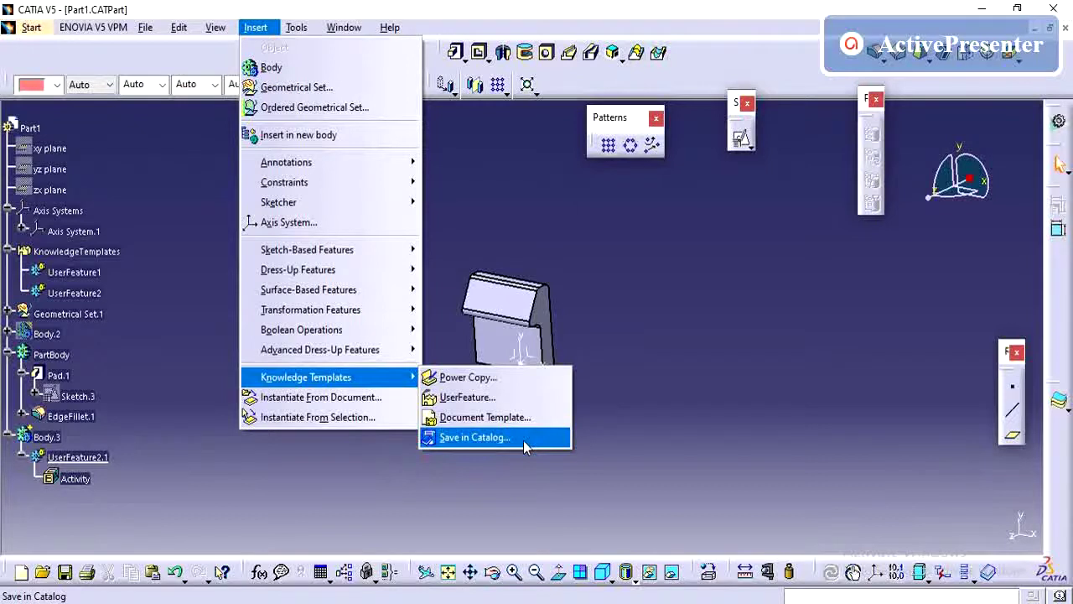
left_click(727, 409)
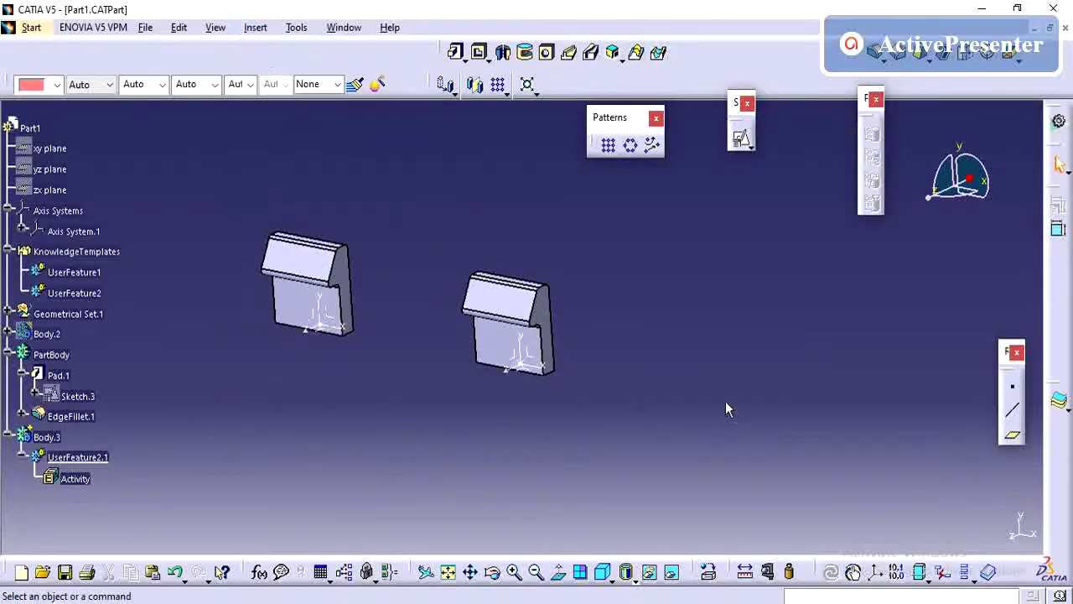